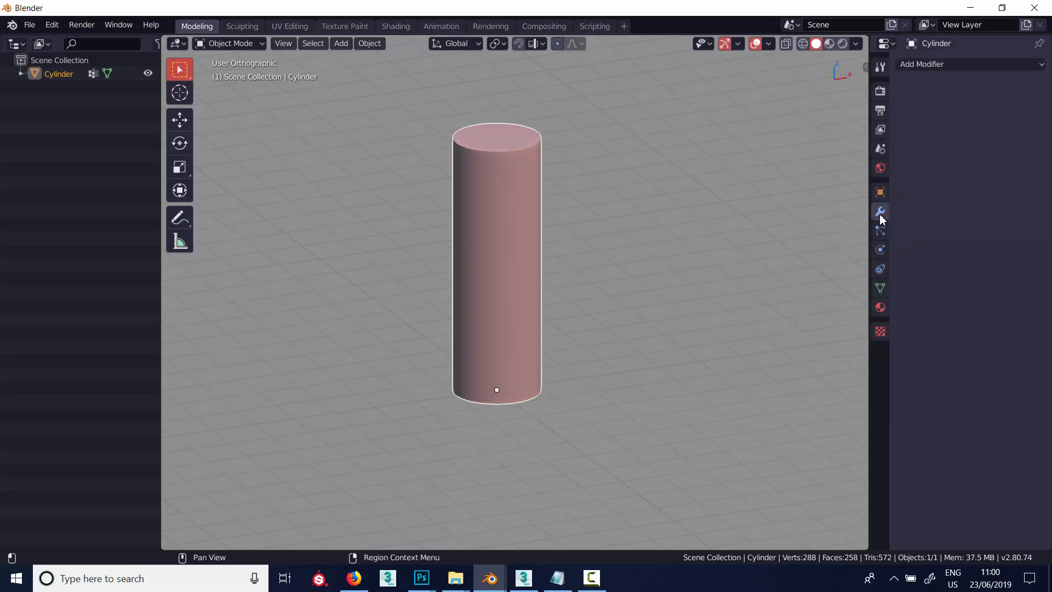
Add an Array modifier to the cylinder and set its count to 6.
left_click(925, 64)
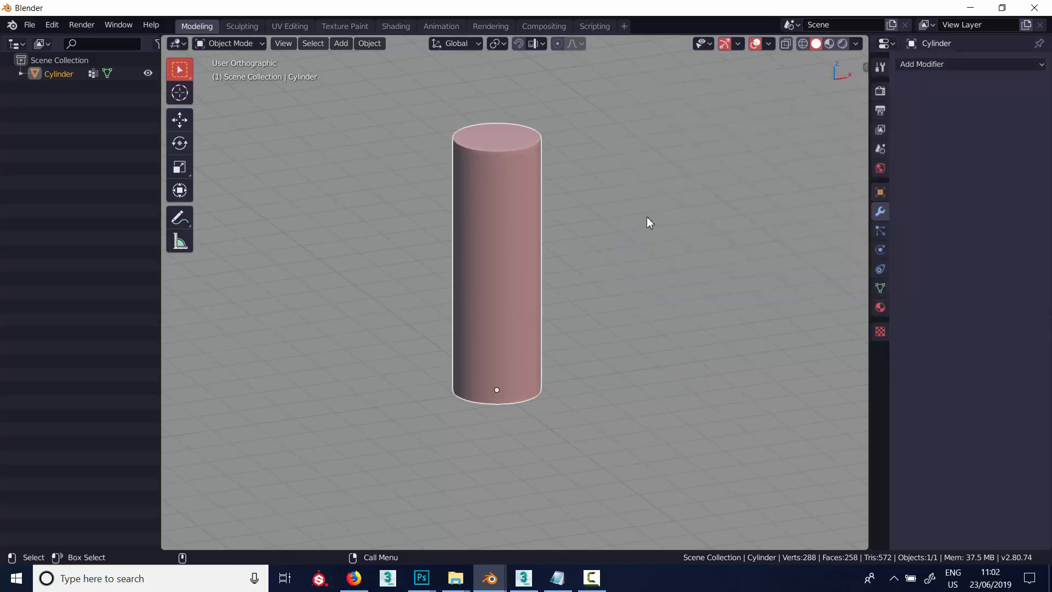
left_click(938, 64)
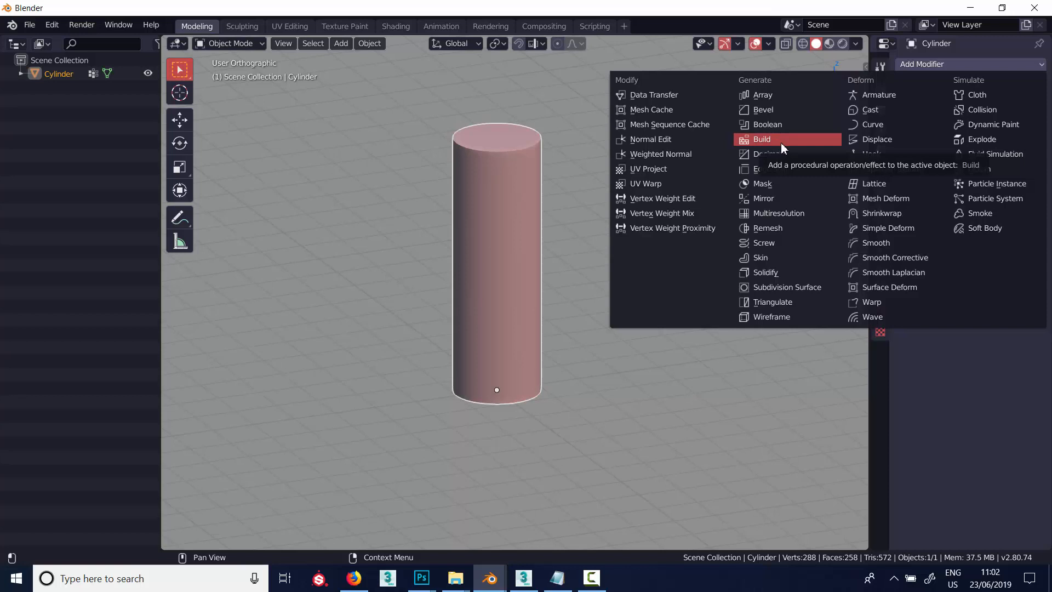
left_click(759, 96)
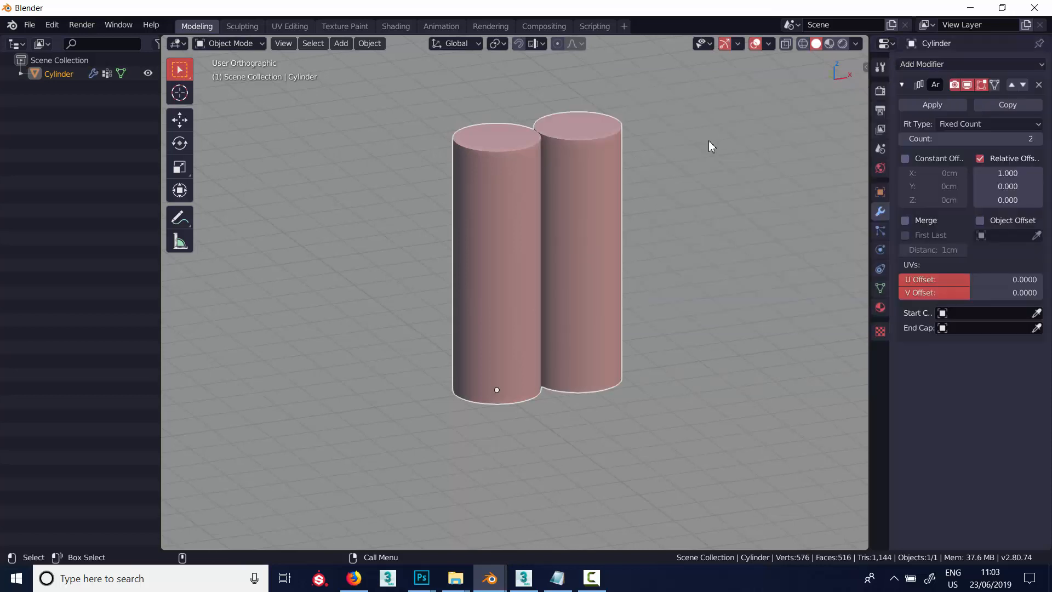
middle_click_drag(641, 264, 620, 302)
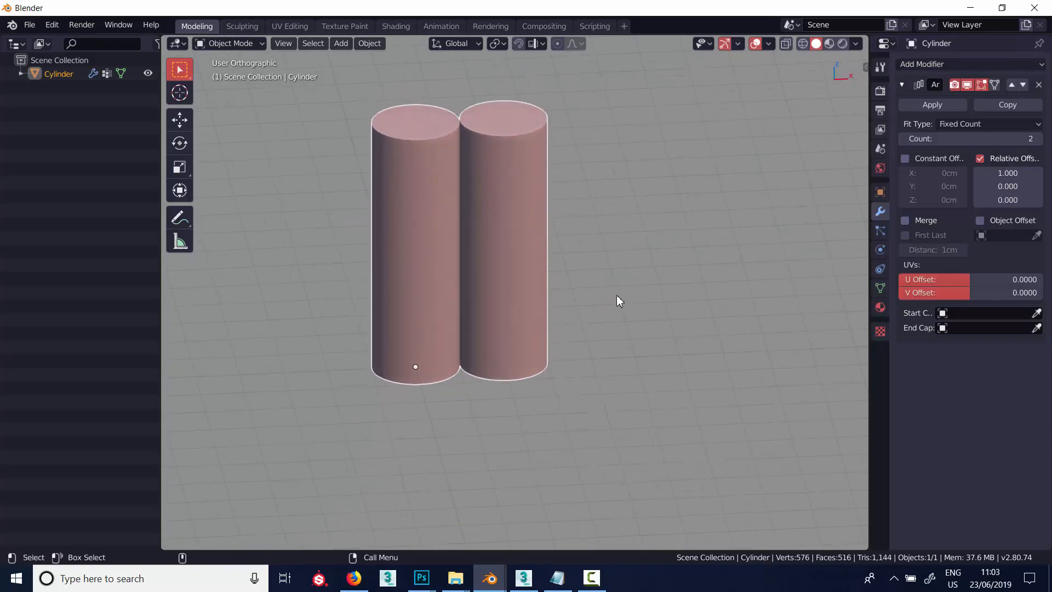
left_click(1040, 139)
left_click(1040, 139)
left_click(1040, 138)
left_click(1040, 138)
Enable the array's constant offset and set its X distance to 127 cm, keeping Y at 0 cm.
left_click(905, 158)
left_click_drag(966, 176, 650, 308)
scroll(650, 308, "down", 1)
middle_click_drag(709, 376, 702, 417, "ctrl")
middle_click_drag(606, 387, 485, 411, "shift")
mouse_move(966, 189)
left_mouse_down()
mouse_move(1019, 195)
mouse_move(966, 189)
mouse_move(1014, 200)
mouse_move(962, 200)
left_mouse_up()
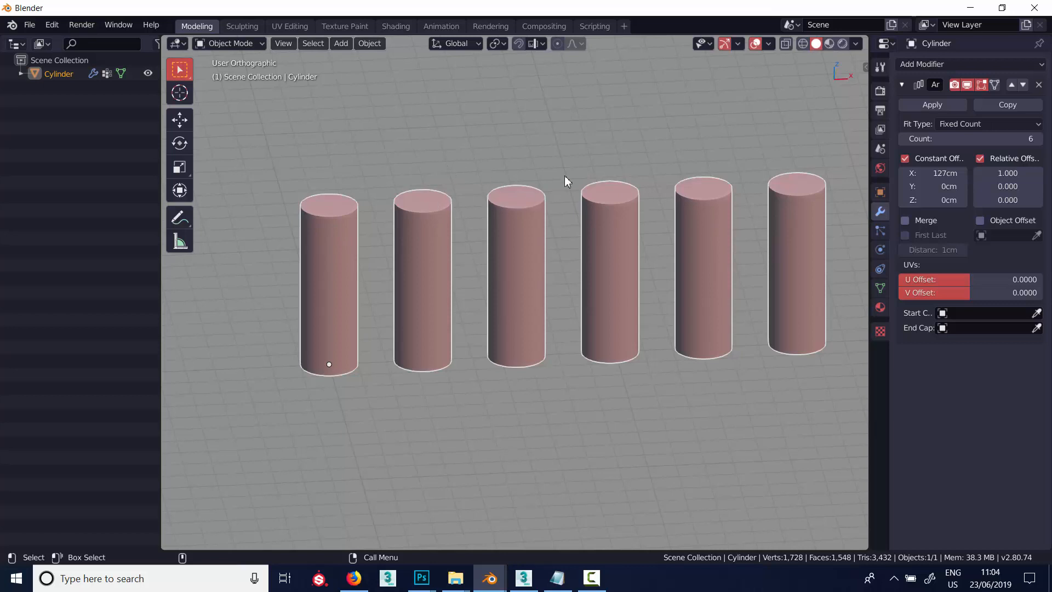
Switch to Edit Mode and toggle the Array modifier's edit-mode and cage display options off and on.
left_click(951, 66)
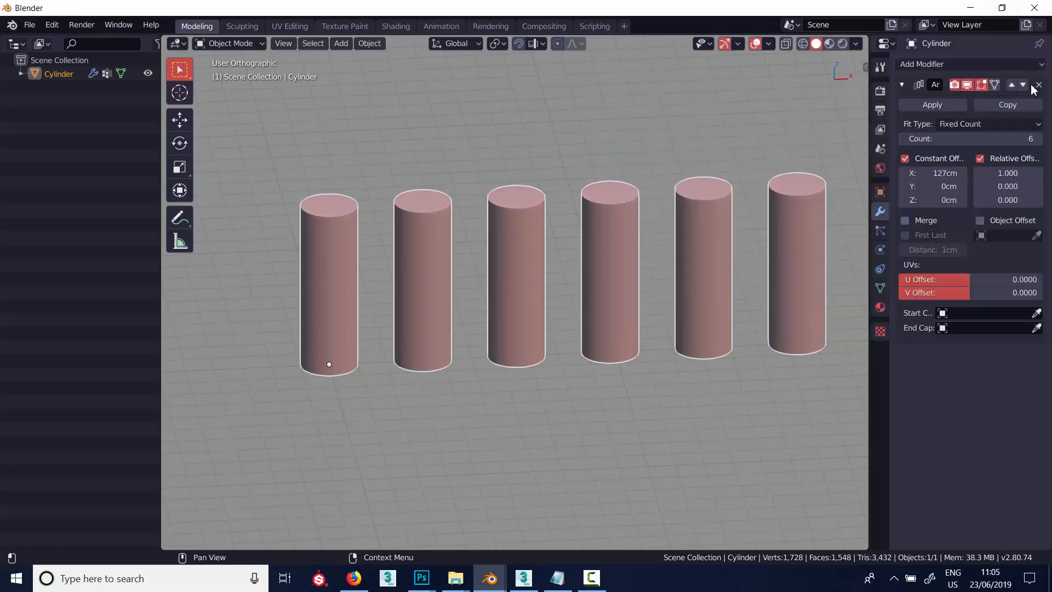
left_click(982, 85)
left_click(982, 85)
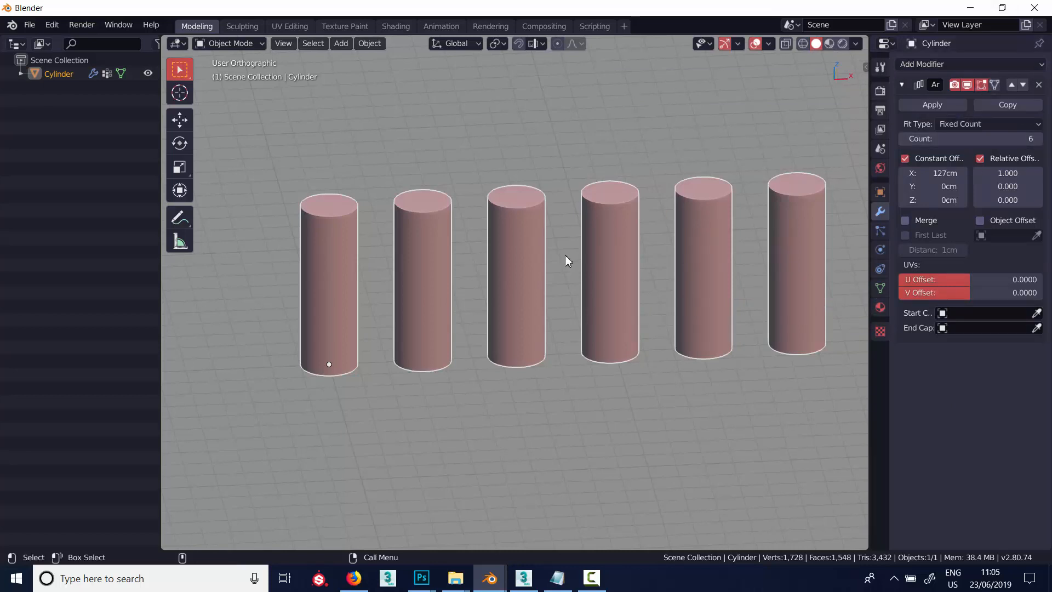
key("Tab")
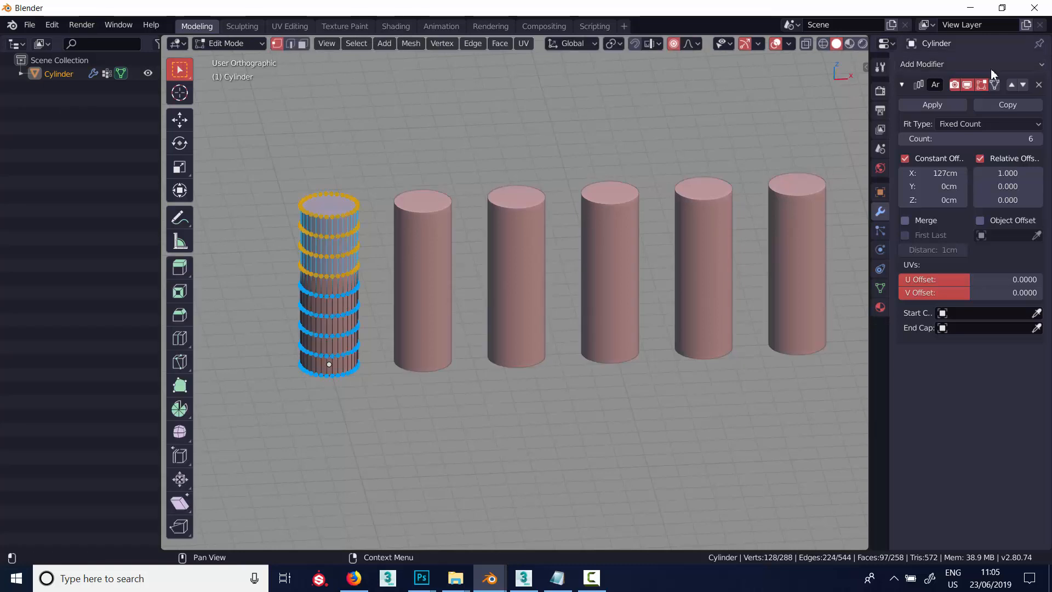
left_click(981, 86)
left_click(981, 85)
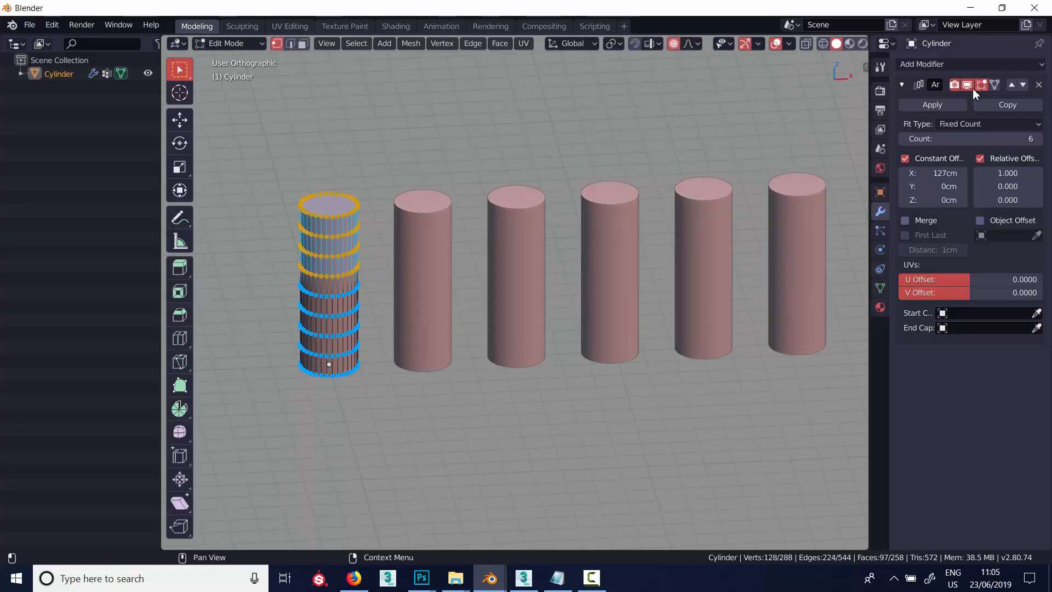
left_click(980, 87)
left_click(980, 86)
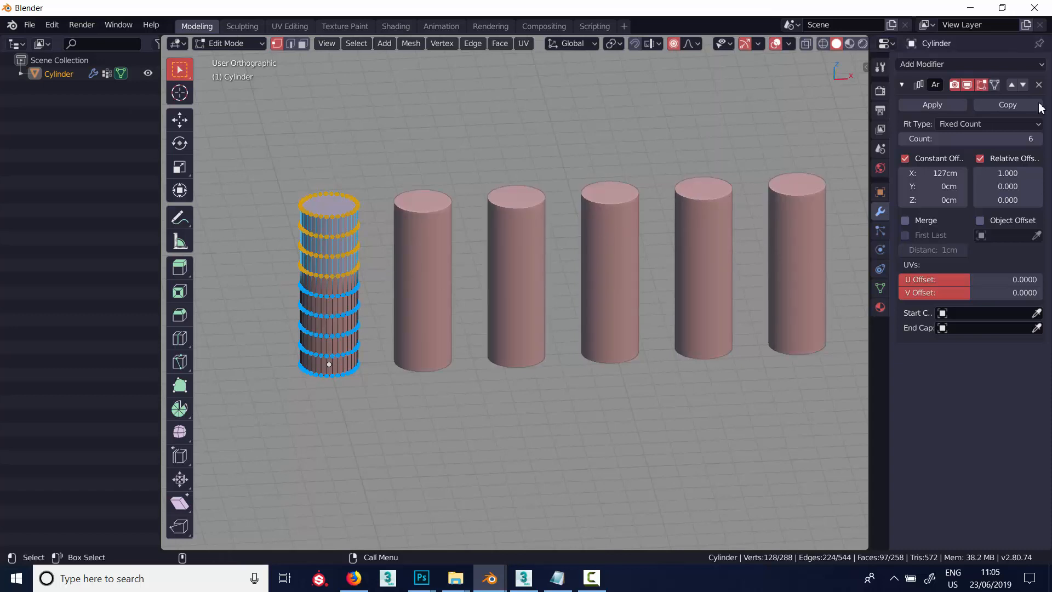
left_click(995, 85)
left_click(995, 85)
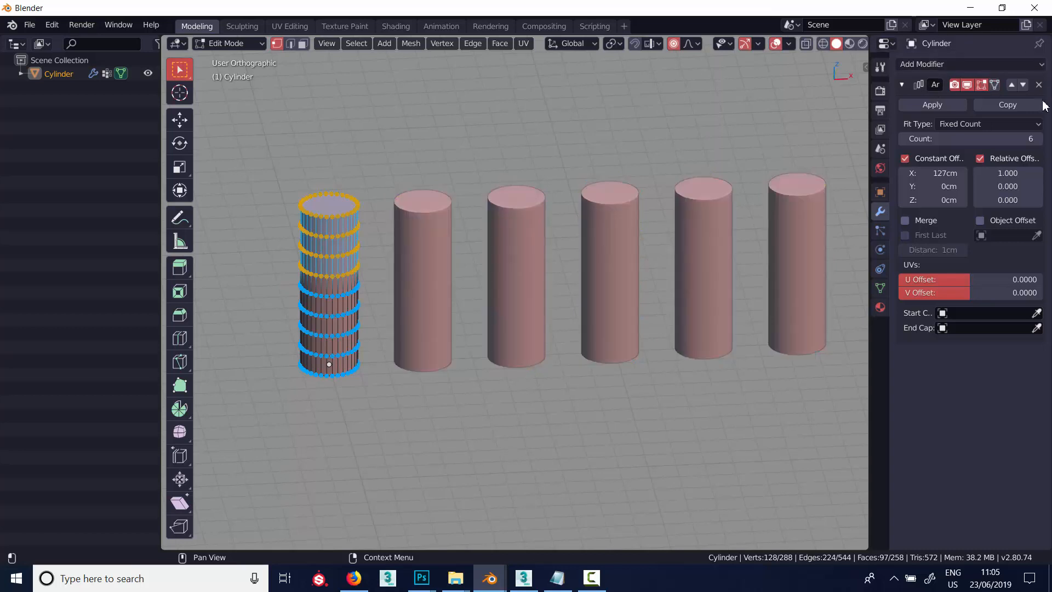
Remove the Array modifier from the cylinder and return to Object Mode.
left_click(1040, 87)
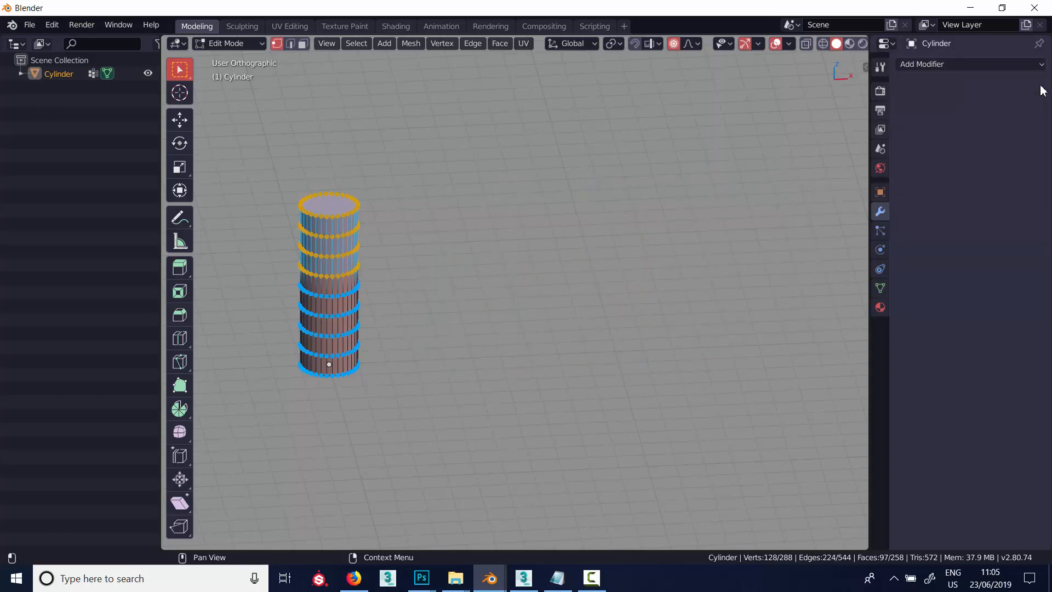
middle_click_drag(388, 275, 606, 263, "shift")
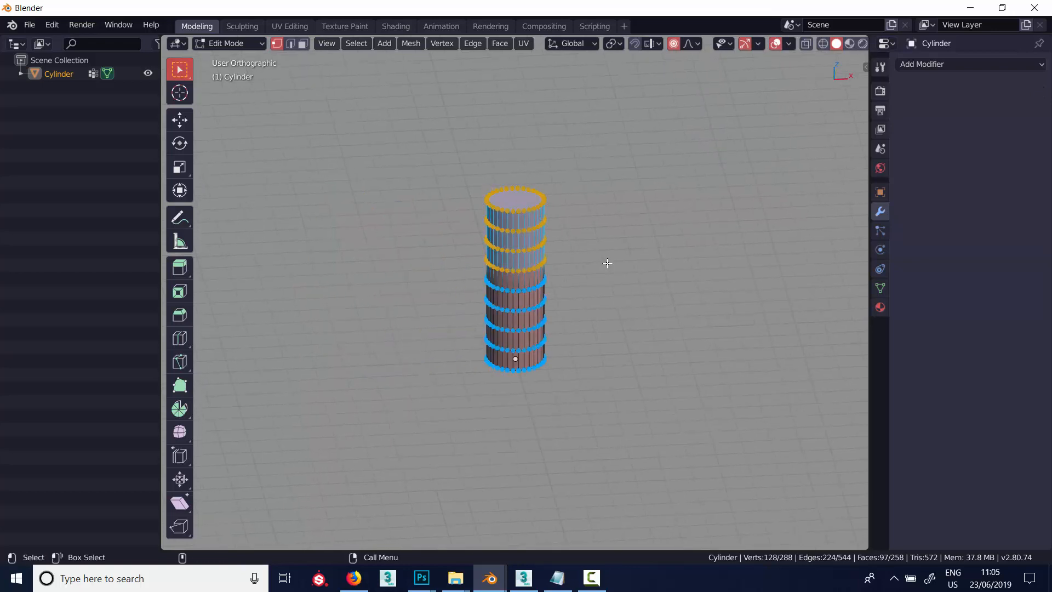
key("Tab")
Add a Bevel modifier to the cylinder.
left_click(932, 65)
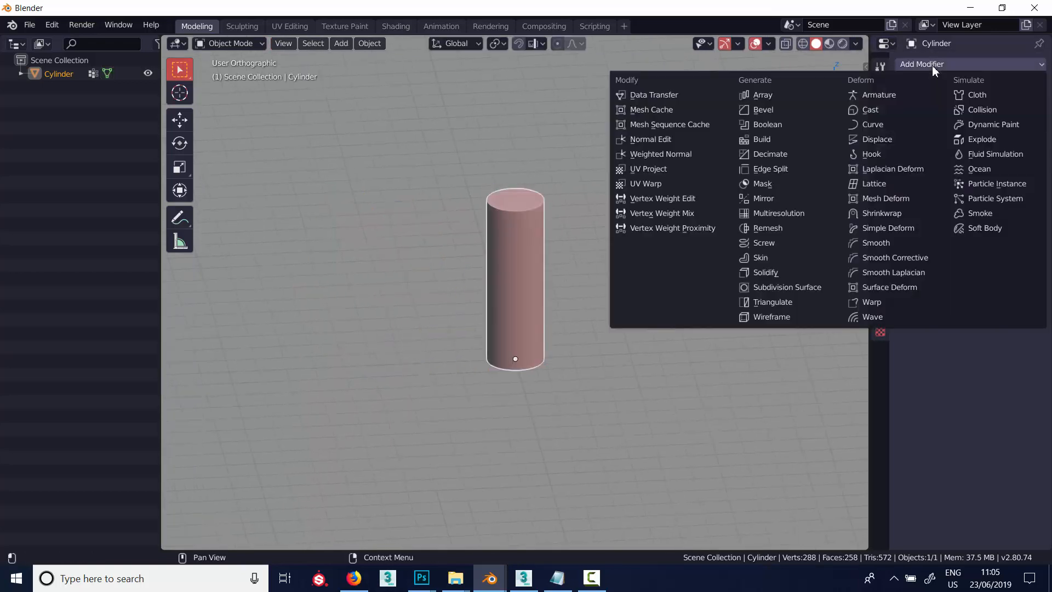
left_click(784, 110)
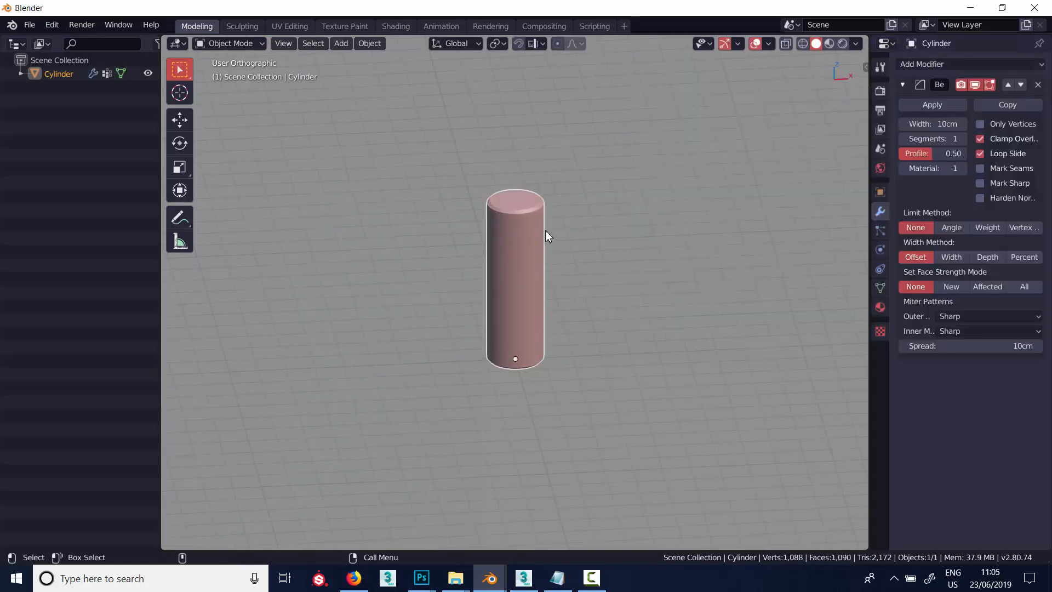
scroll(548, 230, "up", 2)
middle_click_drag(541, 199, 514, 179, "ctrl")
middle_click_drag(649, 164, 658, 196, "shift")
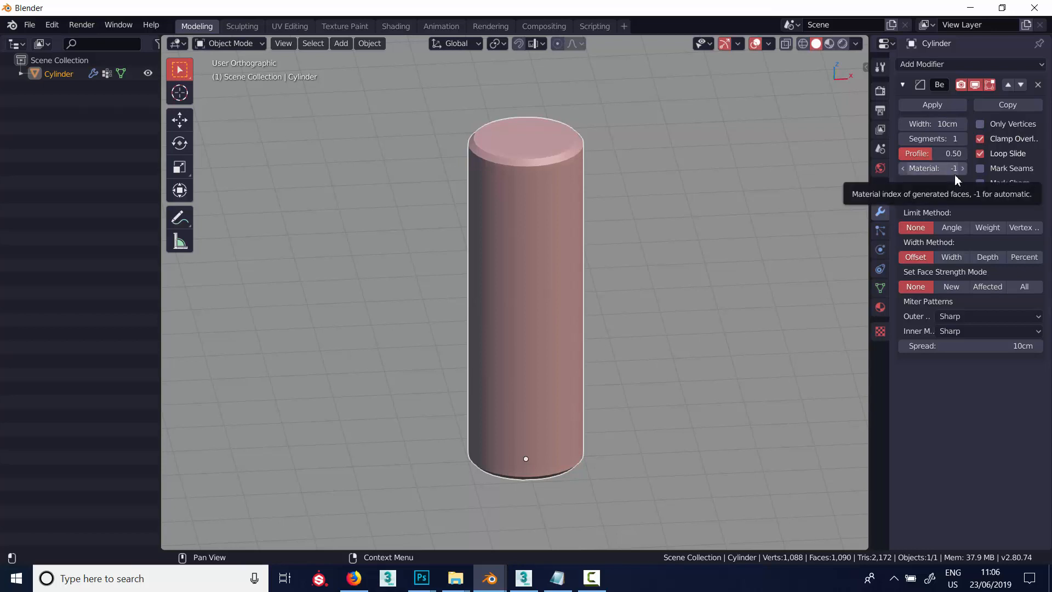
Try out other width values for the bevel.
left_click_drag(932, 123, 961, 124)
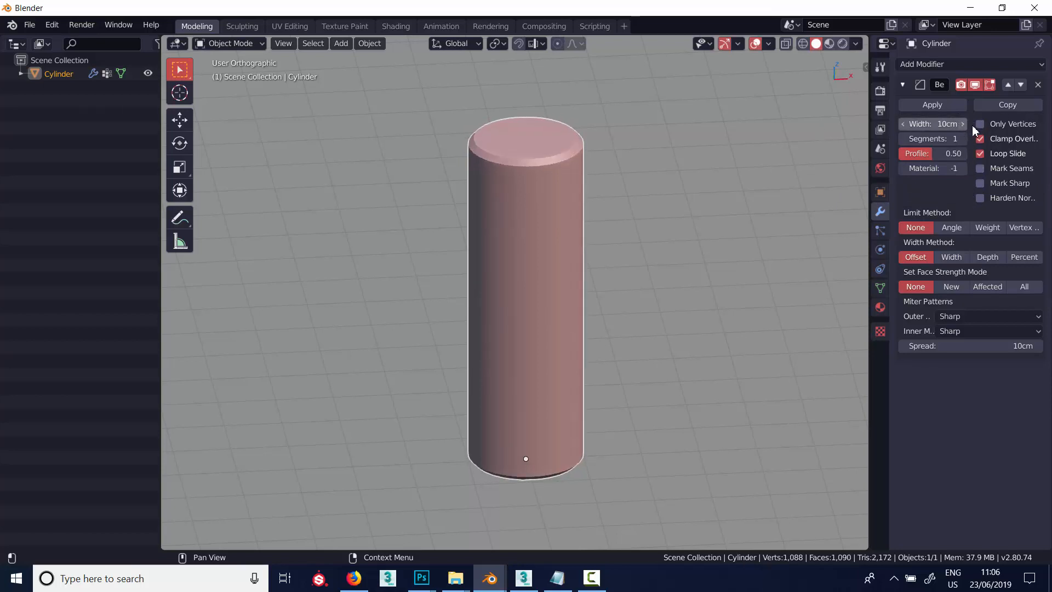
left_click_drag(964, 125, 59, 90)
right_click(59, 89)
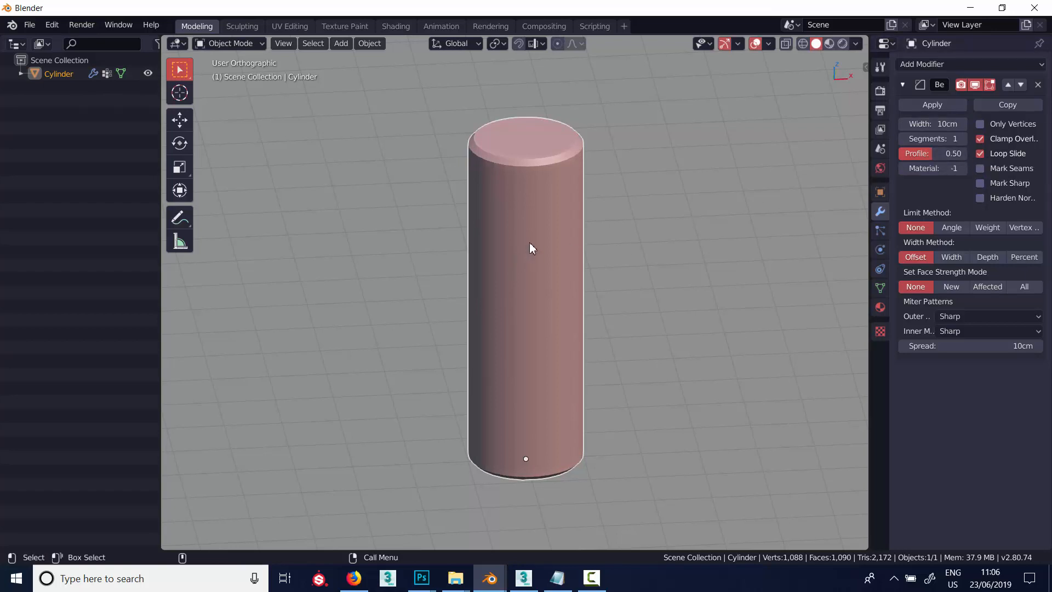
In Edit Mode, deselect all vertices and compare the cylinder with the bevel's edit-mode display off and on.
key("Tab")
scroll(525, 198, "up", 3)
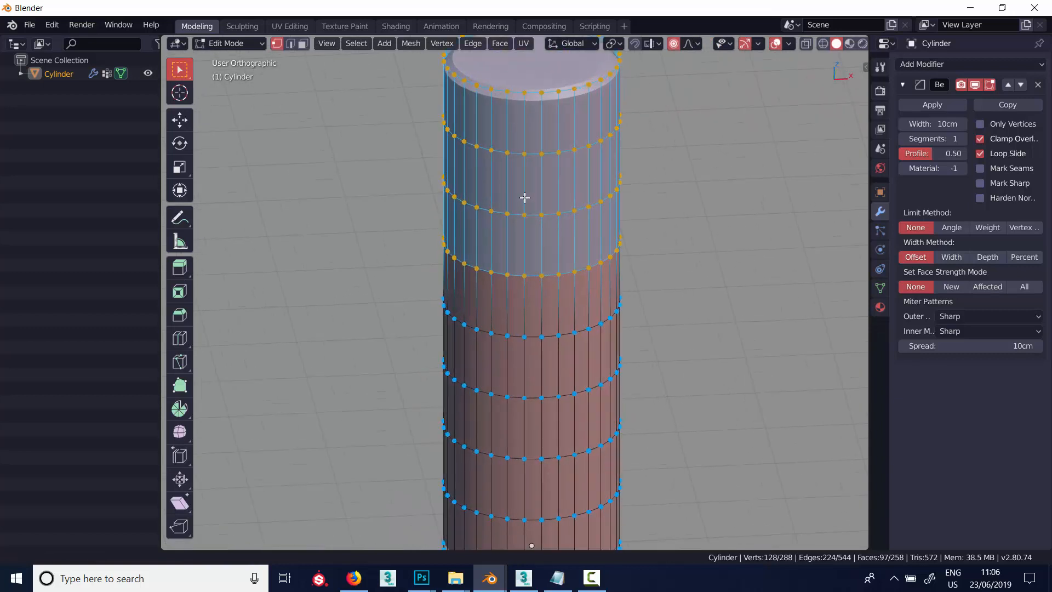
left_click(742, 252)
middle_click_drag(683, 195, 657, 276, "shift")
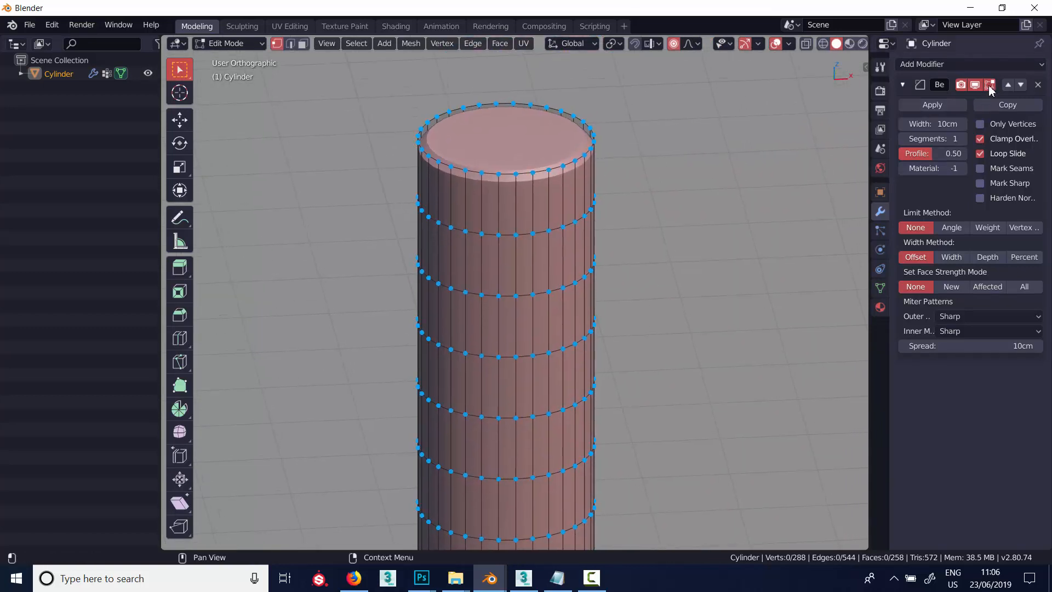
left_click(990, 84)
left_click(990, 84)
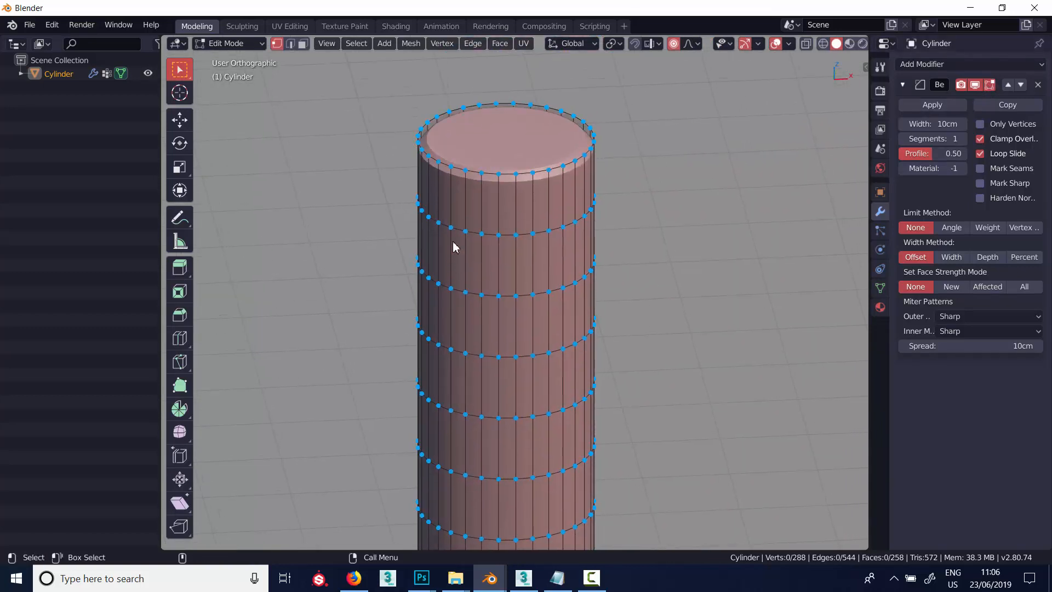
Set the bevel's segments to 3 and show the wireframe over the cylinder in Object Mode.
scroll(677, 228, "down", 2)
middle_click_drag(677, 225, 630, 170, "ctrl")
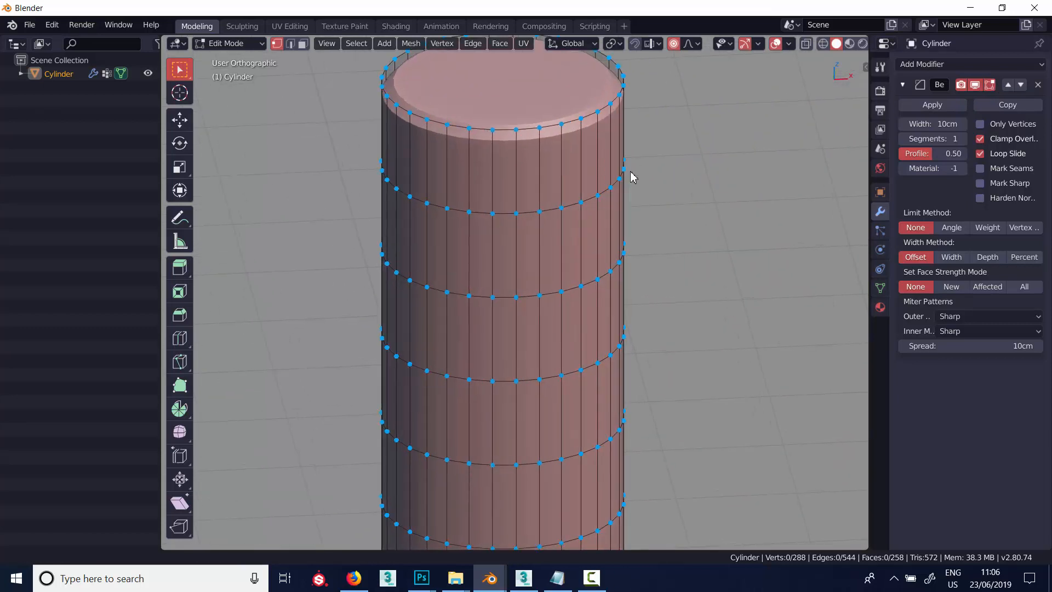
middle_click_drag(685, 198, 689, 329, "shift")
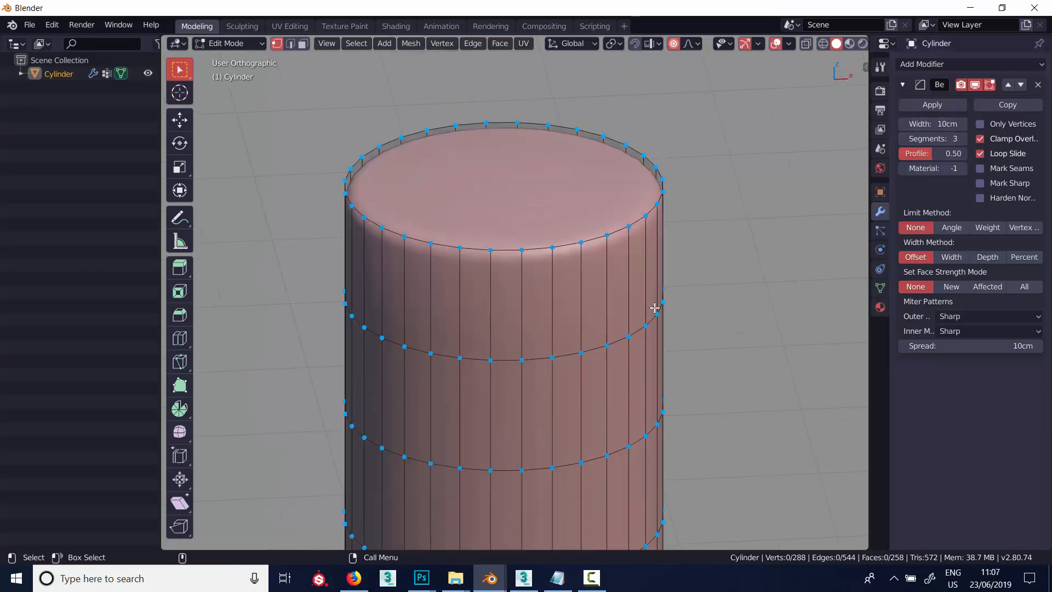
key("Tab")
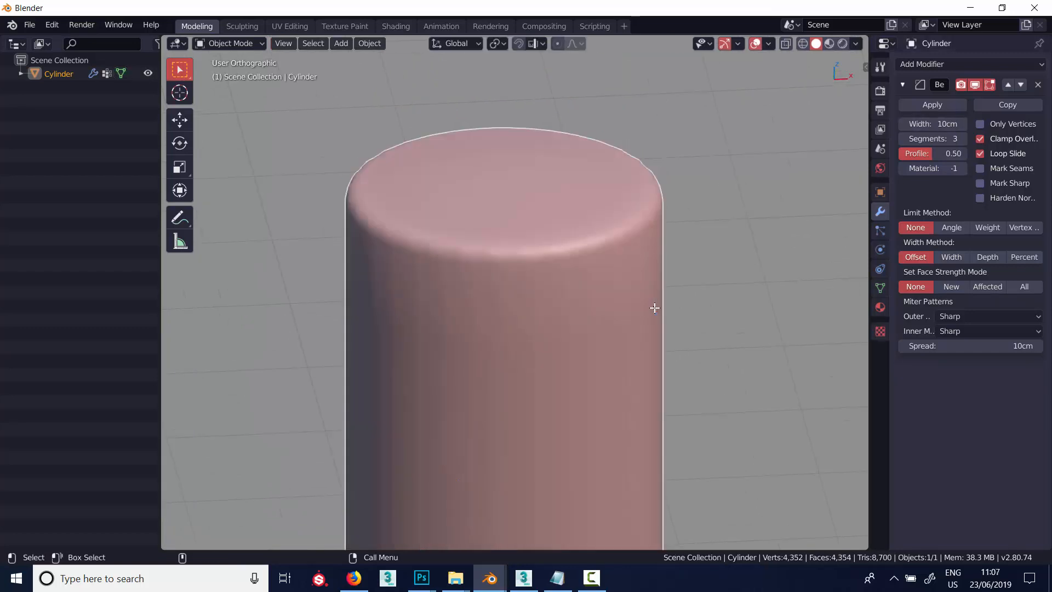
key("F4")
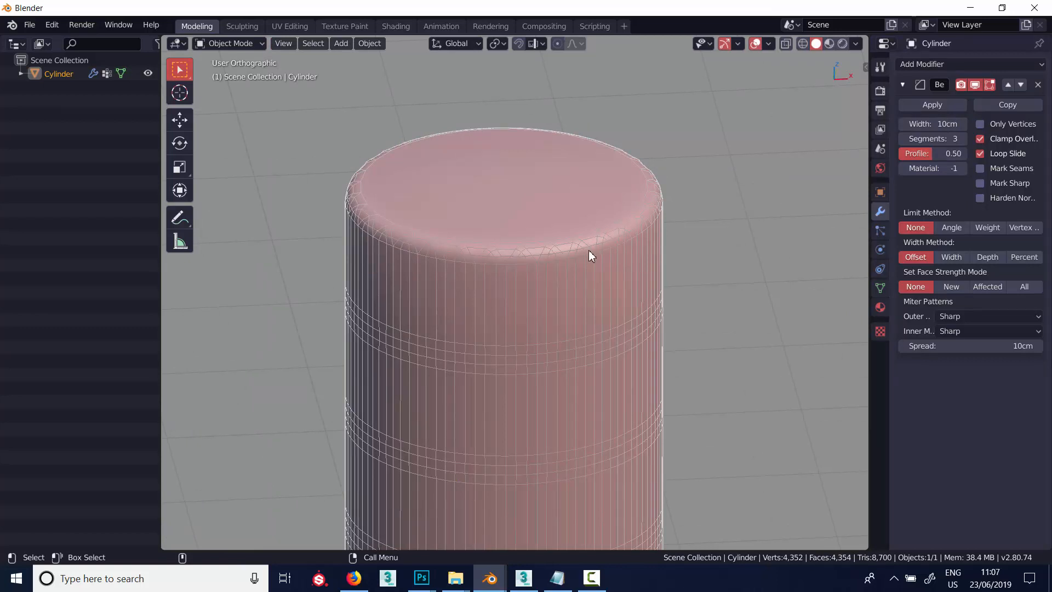
middle_click_drag(589, 250, 571, 236, "ctrl")
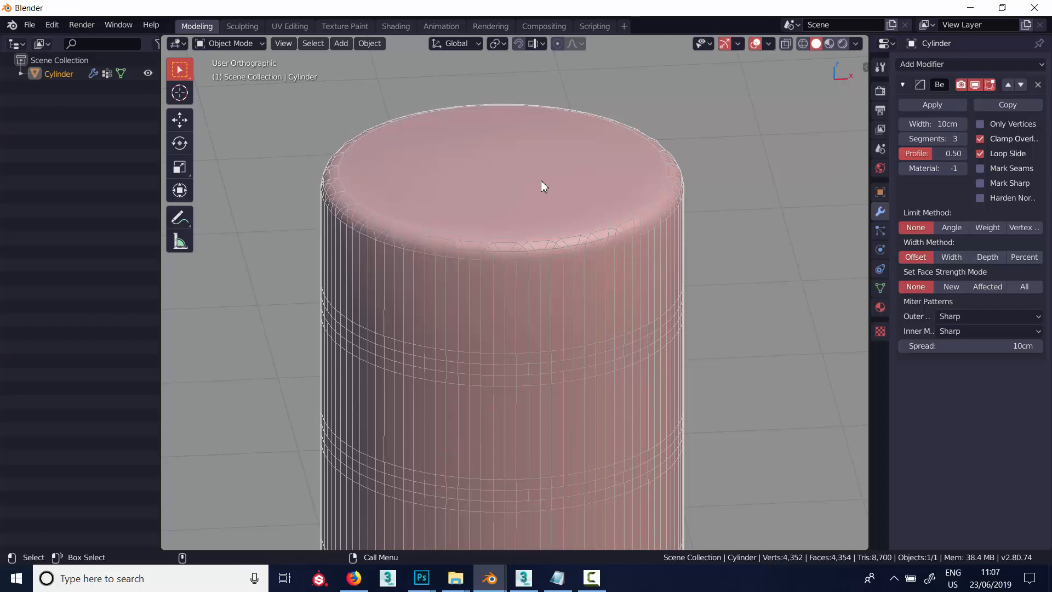
Set the bevel's limit method to Angle and deselect the cylinder to inspect its beveled top rim.
left_click(952, 228)
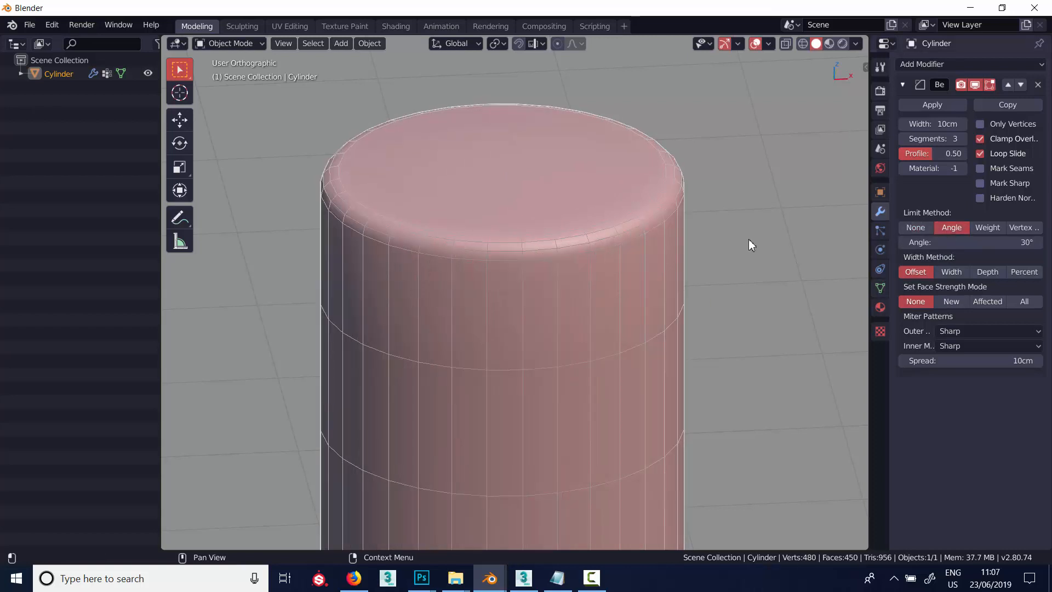
scroll(584, 296, "down", 2)
scroll(586, 299, "up", 3)
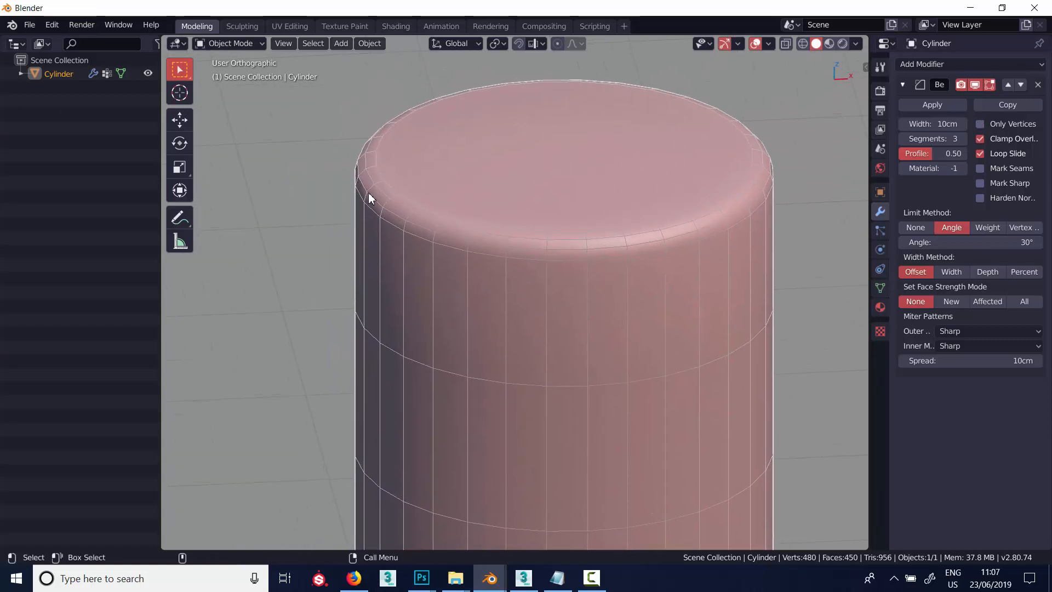
left_click(273, 201)
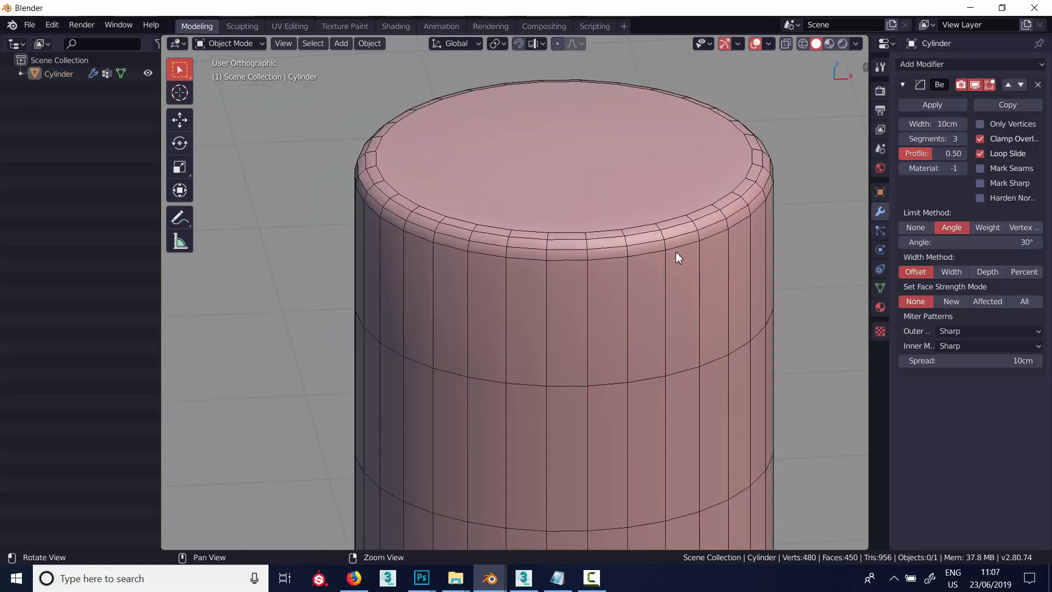
mouse_move(676, 252)
middle_mouse_down()
mouse_move(657, 249)
mouse_move(674, 250)
middle_mouse_up()
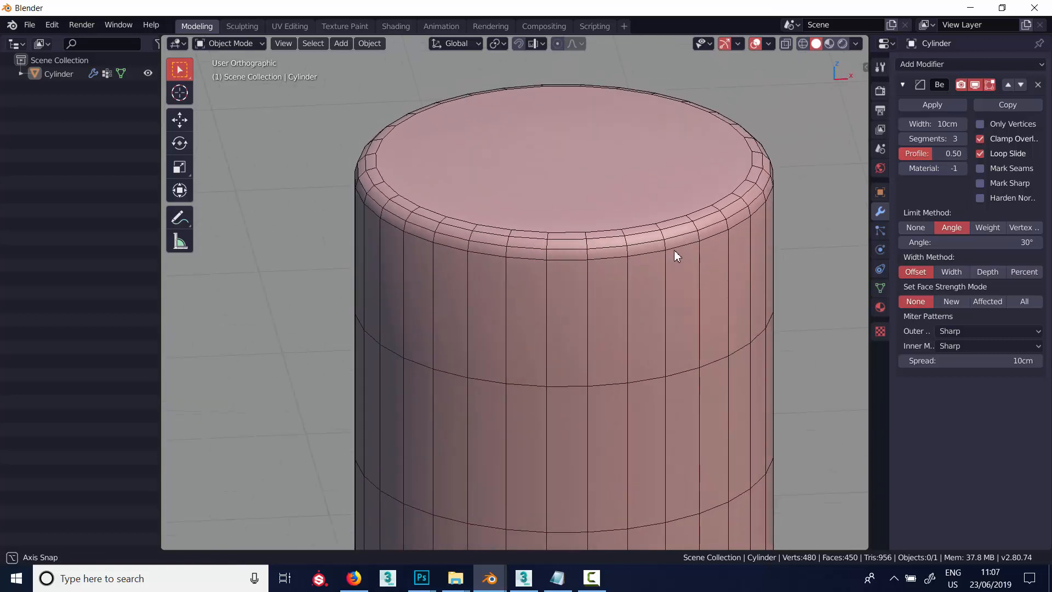
Try other segment and profile values for the bevel.
left_click(905, 139)
left_click(962, 139)
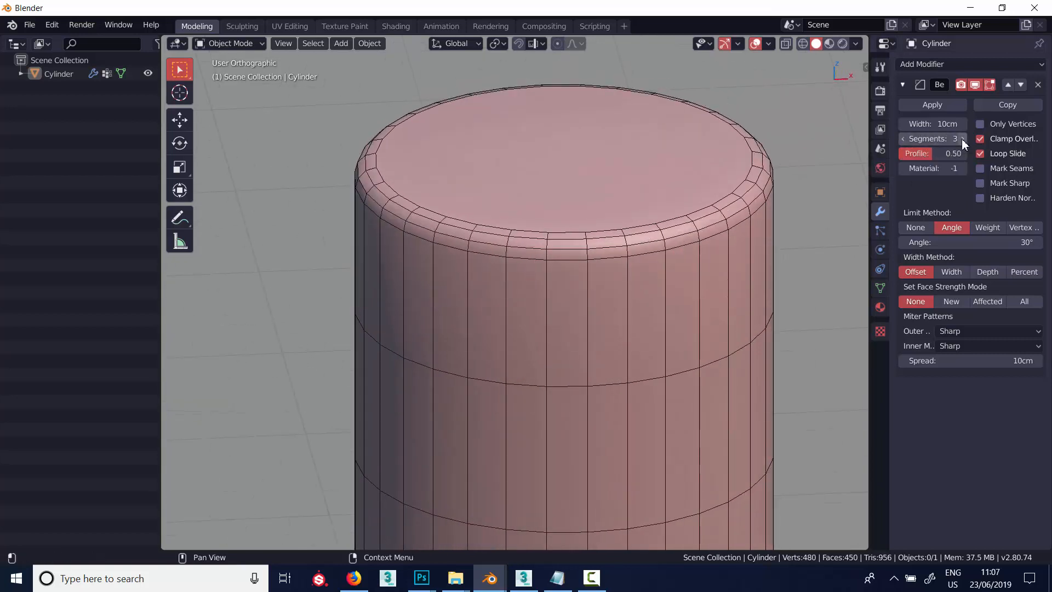
mouse_move(936, 154)
left_mouse_down()
mouse_move(902, 155)
mouse_move(935, 158)
left_mouse_up()
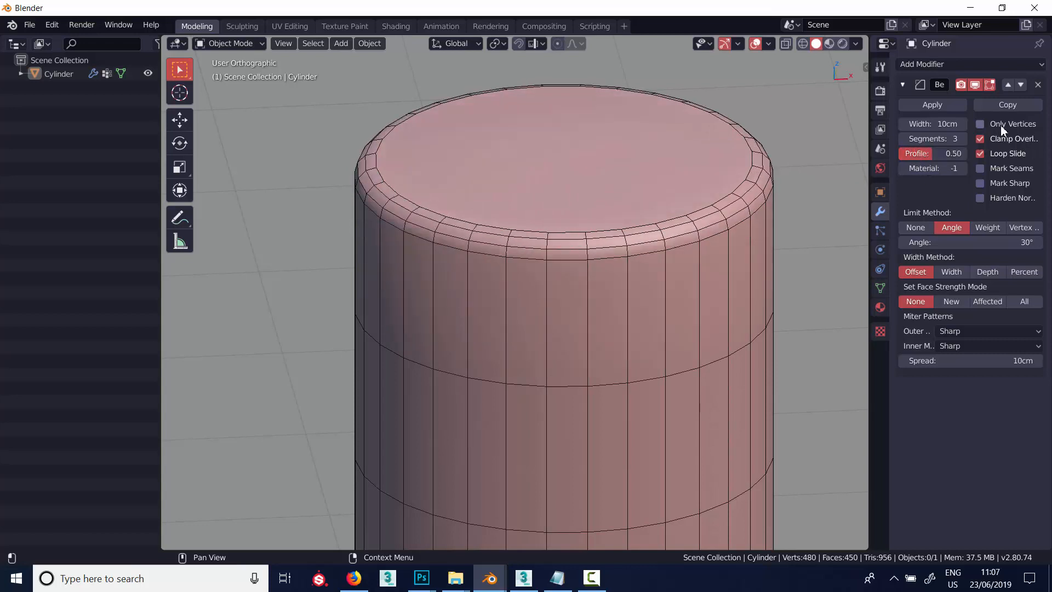
Toggle the bevel's Only Vertices and Harden Normals options on and back off.
left_click(983, 128)
left_click(984, 127)
left_click(982, 199)
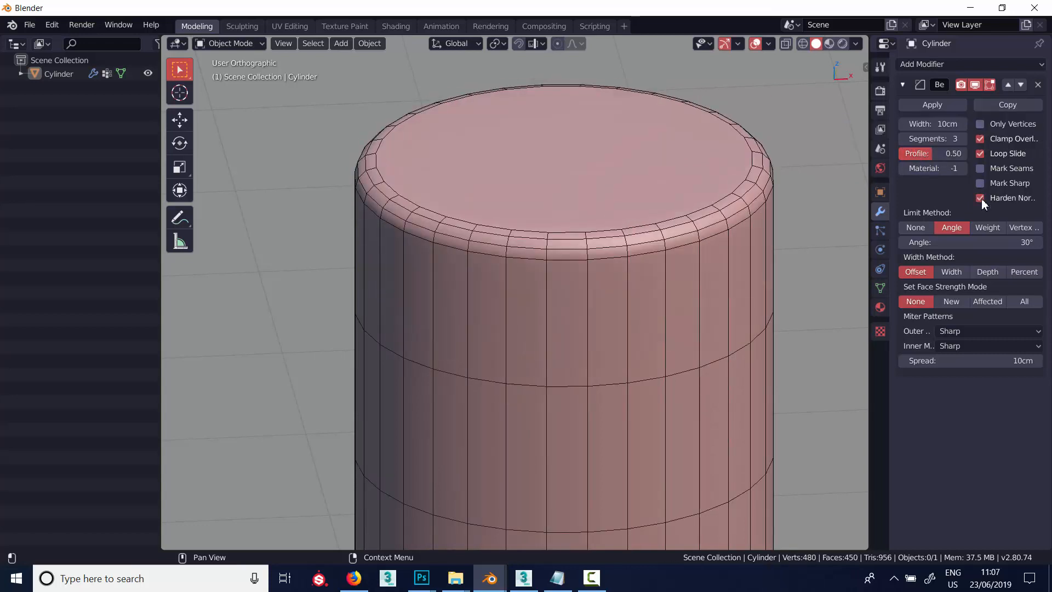
left_click(981, 199)
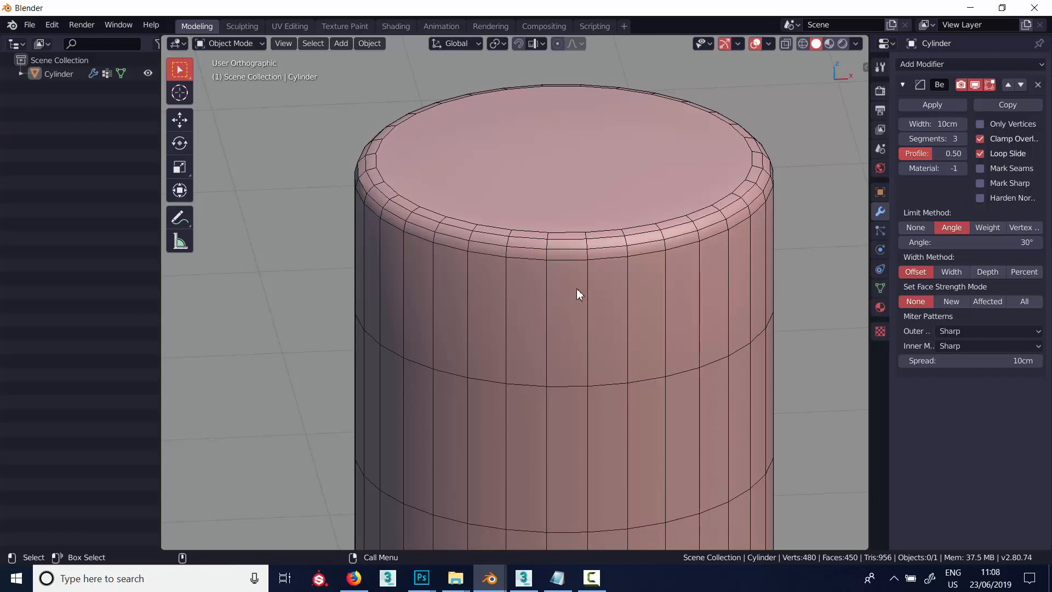
Set the bevel's limit method back to None.
left_click(912, 223)
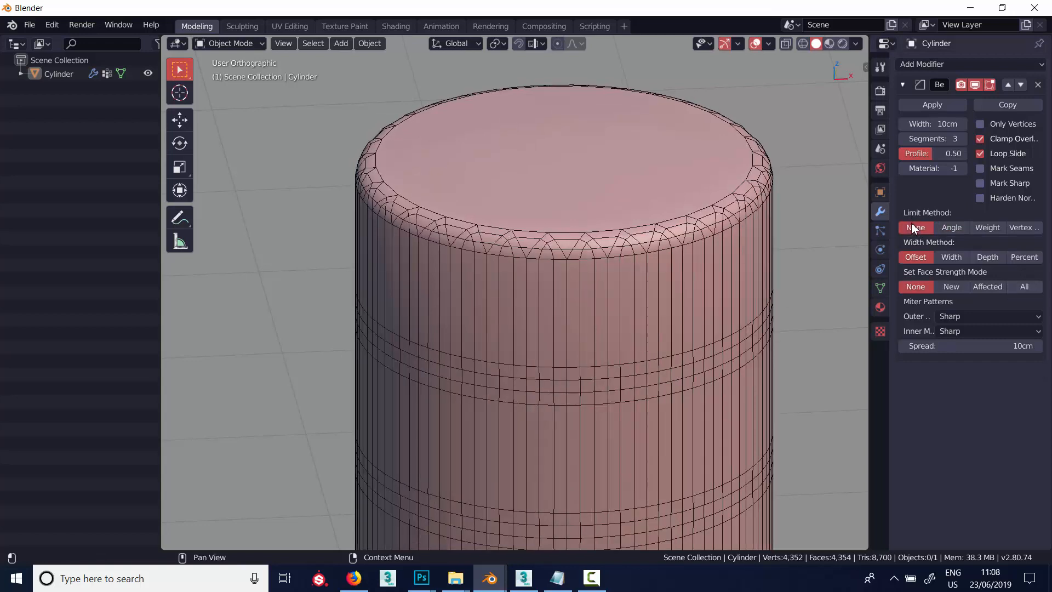
Try the bevel's Angle and Weight limit methods, and select the cylinder's top rim edge loop in Edit Mode.
left_click(951, 229)
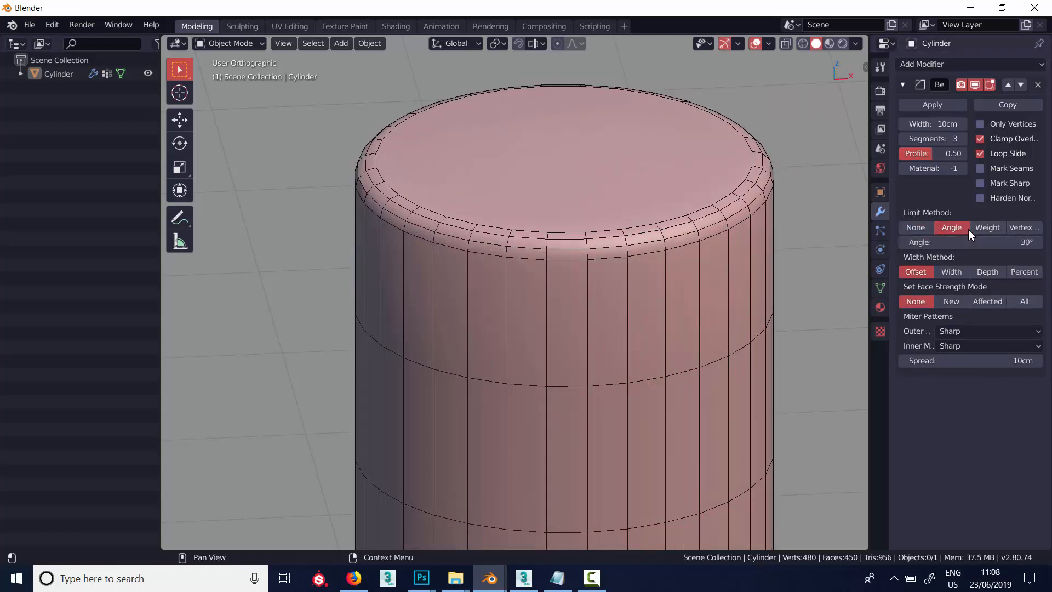
left_click(991, 229)
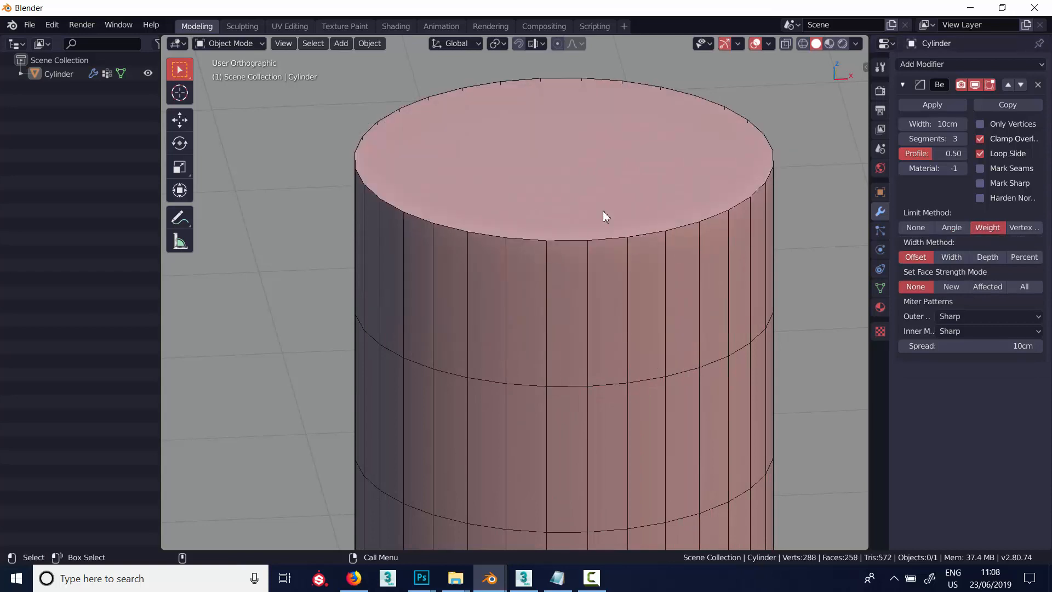
scroll(568, 263, "down", 1)
scroll(679, 321, "down", 2)
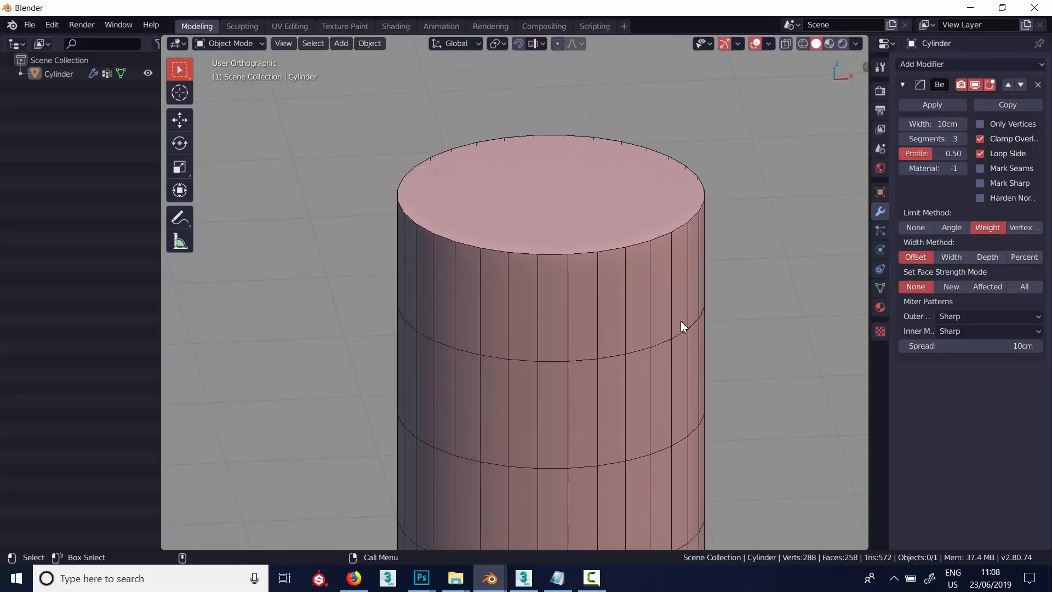
key("Tab")
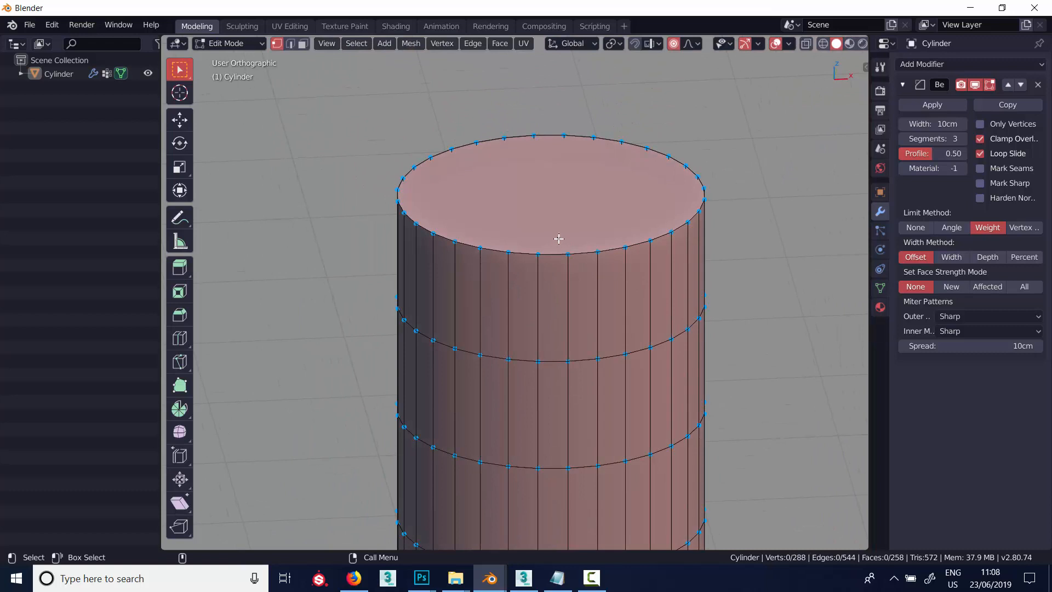
left_click(570, 255, "alt")
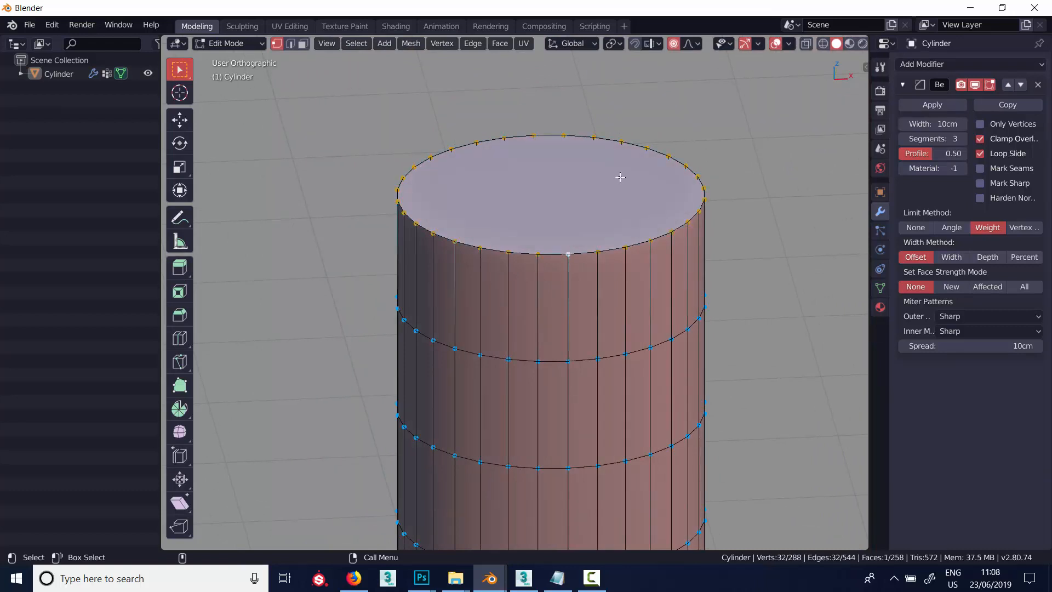
Try adjusting the Mean Bevel Weight of the selected rim edges and clear the selection.
key("n")
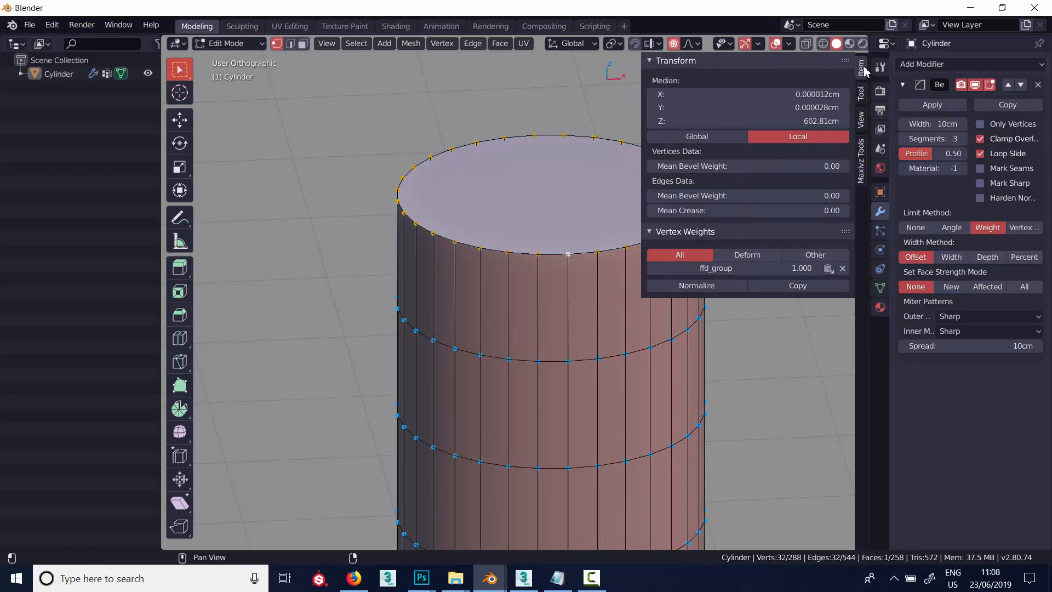
left_click(863, 93)
left_click(864, 77)
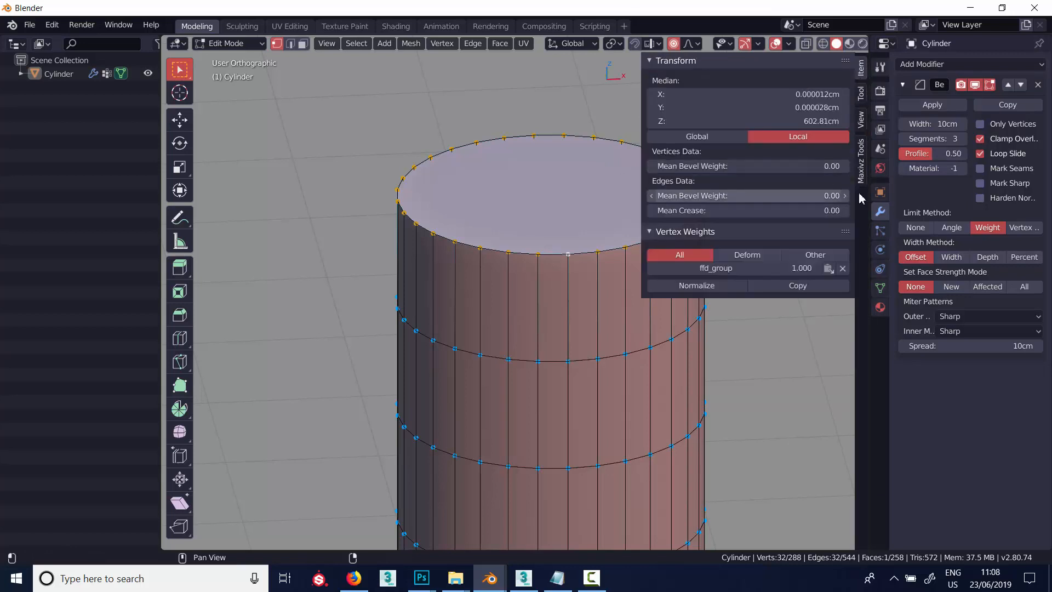
left_click_drag(847, 196, 913, 211)
right_click(914, 210)
left_click(351, 248)
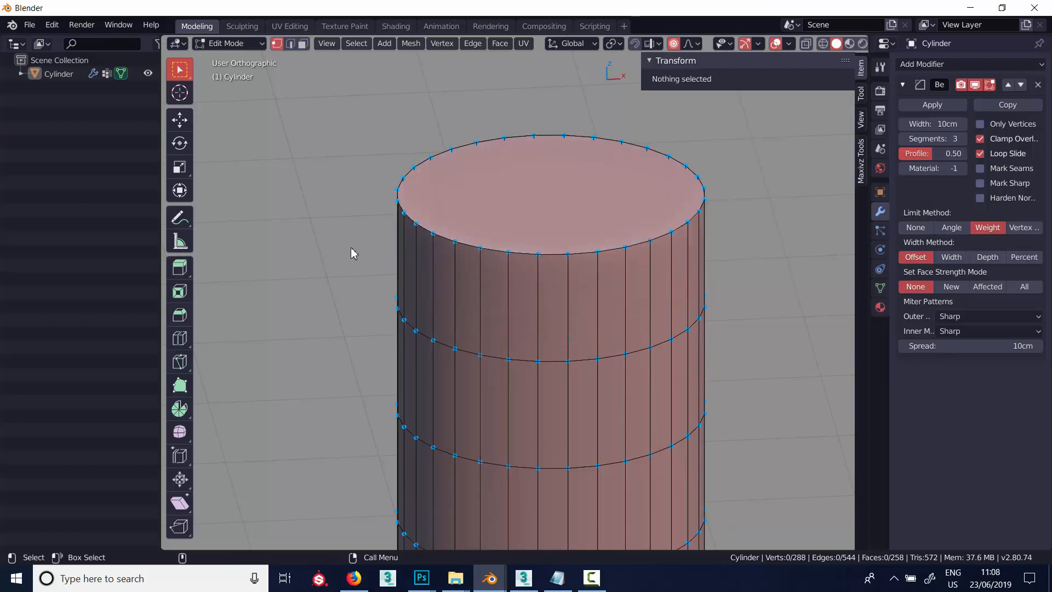
Set the bevel's limit method back to Angle and return to Object Mode to view the whole rim.
left_click(952, 228)
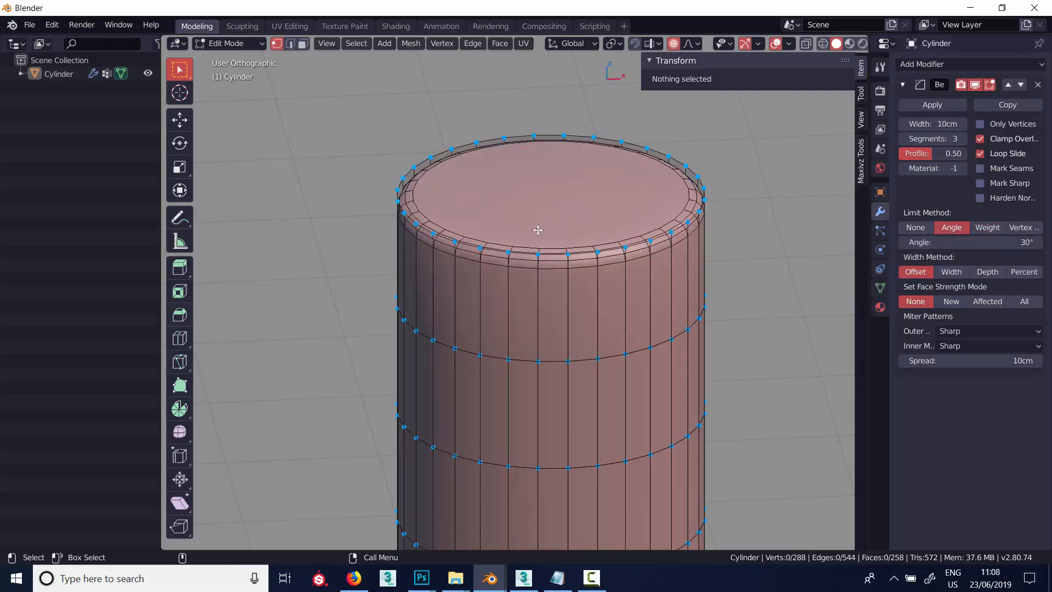
key("Tab")
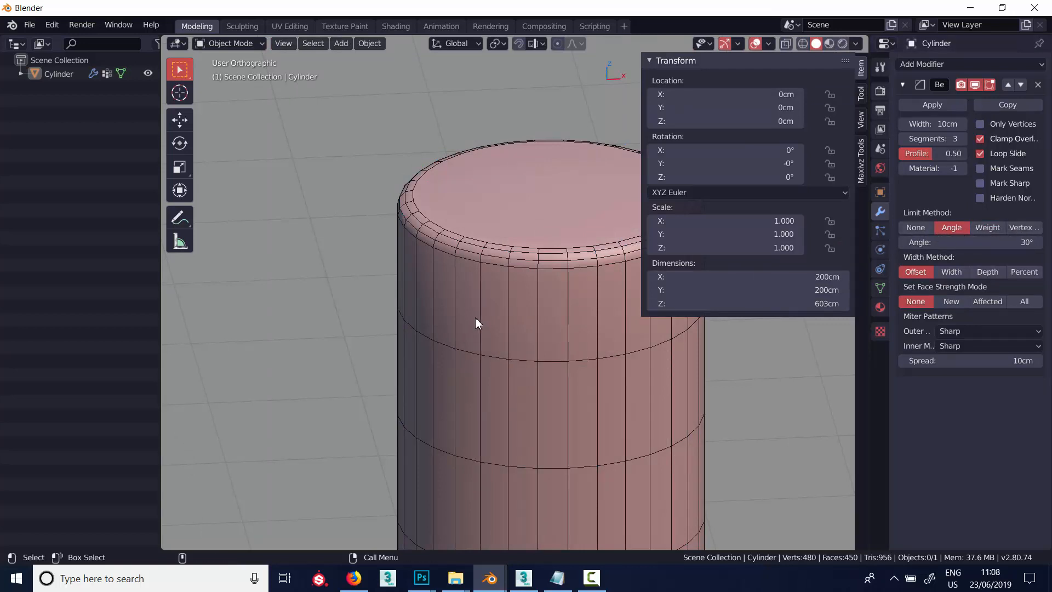
middle_click_drag(475, 318, 430, 344)
key("n")
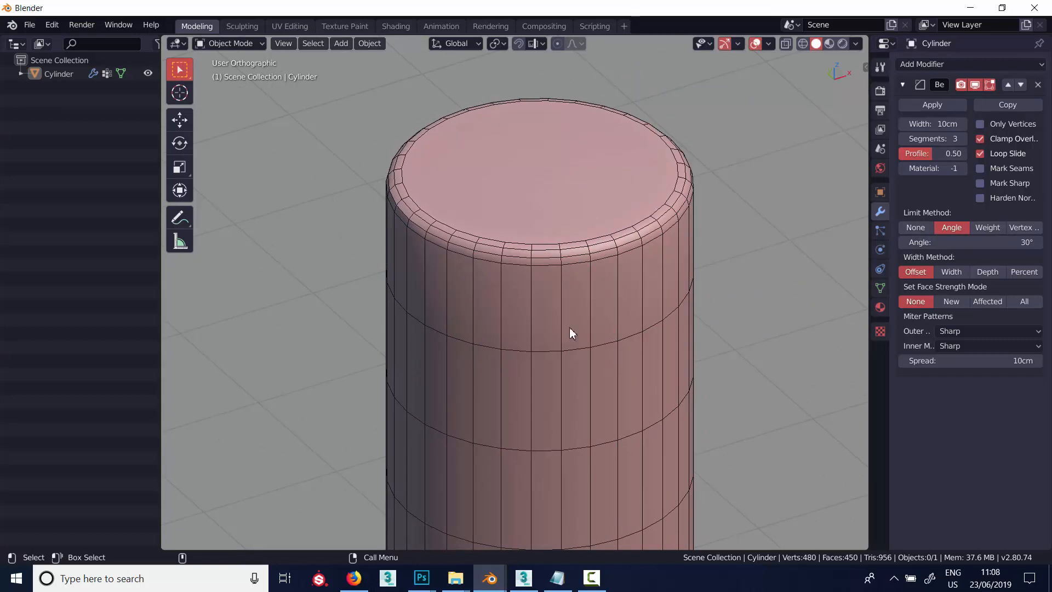
middle_click_drag(570, 328, 545, 328)
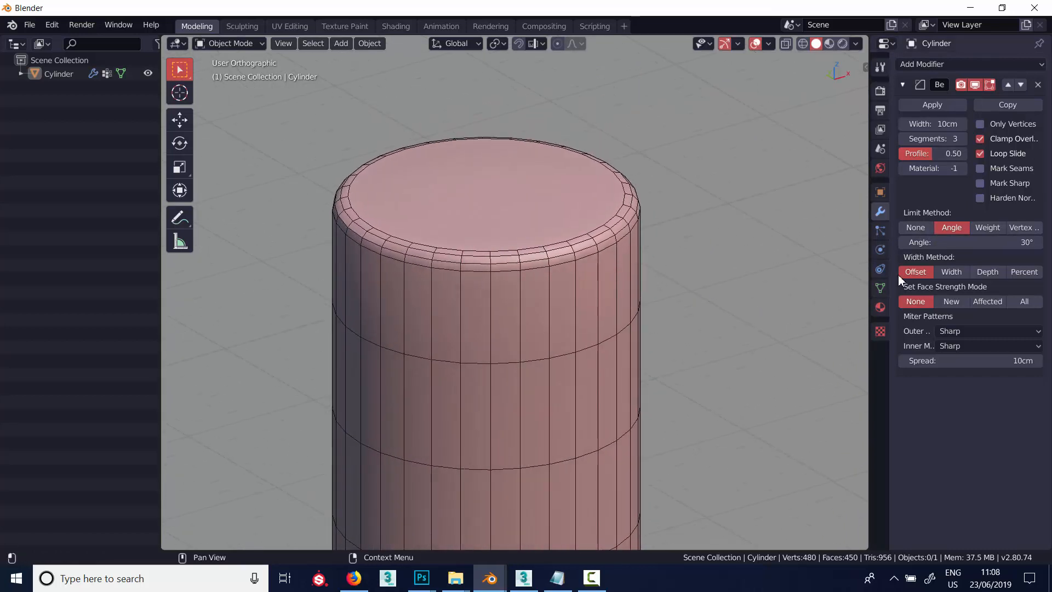
Compare the bevel's Width, Percent, Offset and Depth width methods, ending on Depth, and check the outer miter options.
left_click(951, 273)
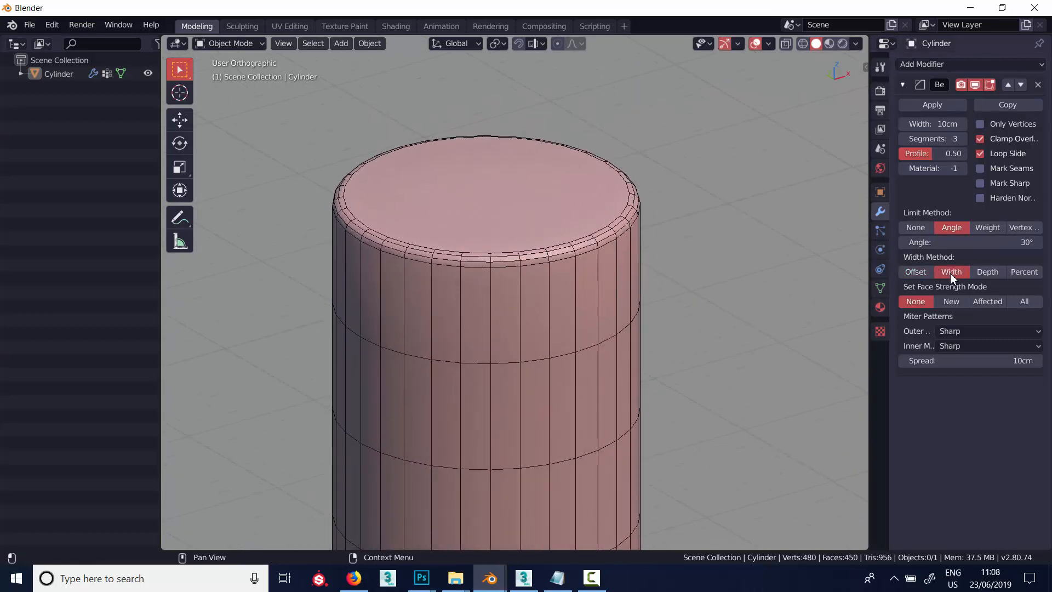
left_click(985, 273)
left_click(1025, 274)
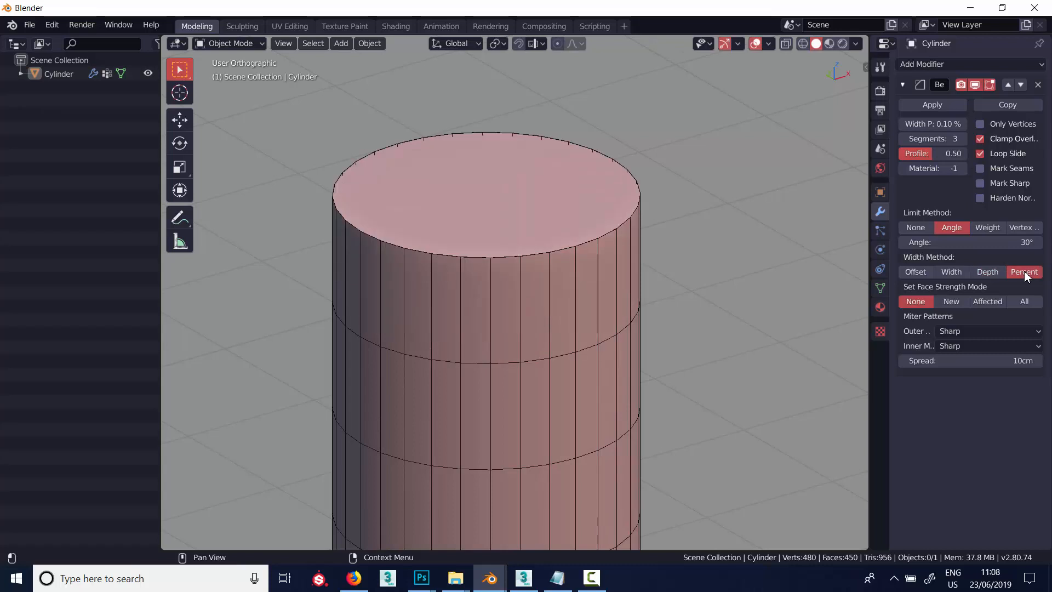
left_click(929, 271)
left_click(947, 272)
left_click(987, 273)
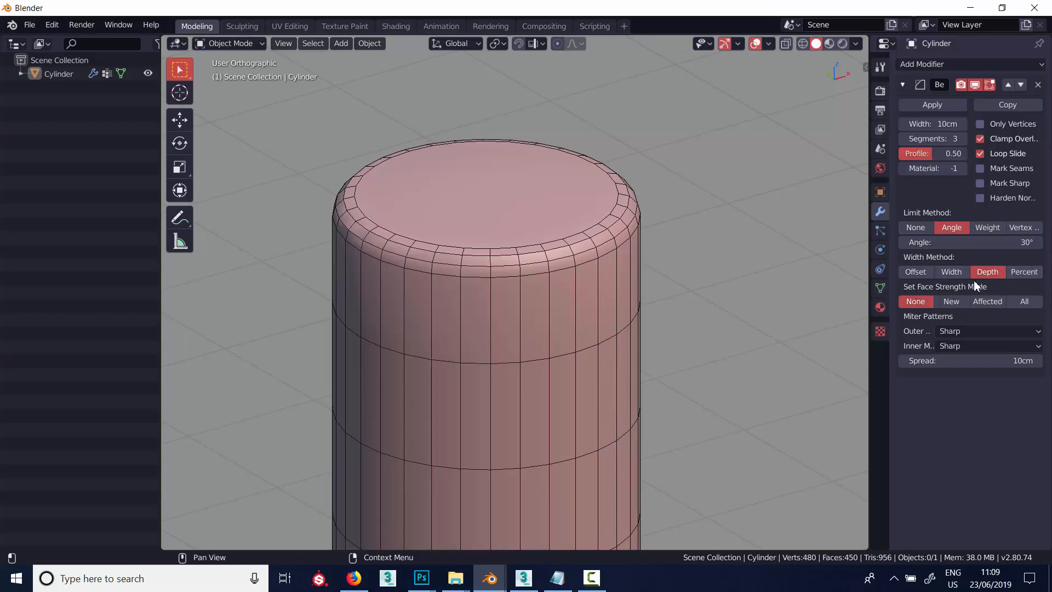
left_click(968, 332)
left_click(968, 330)
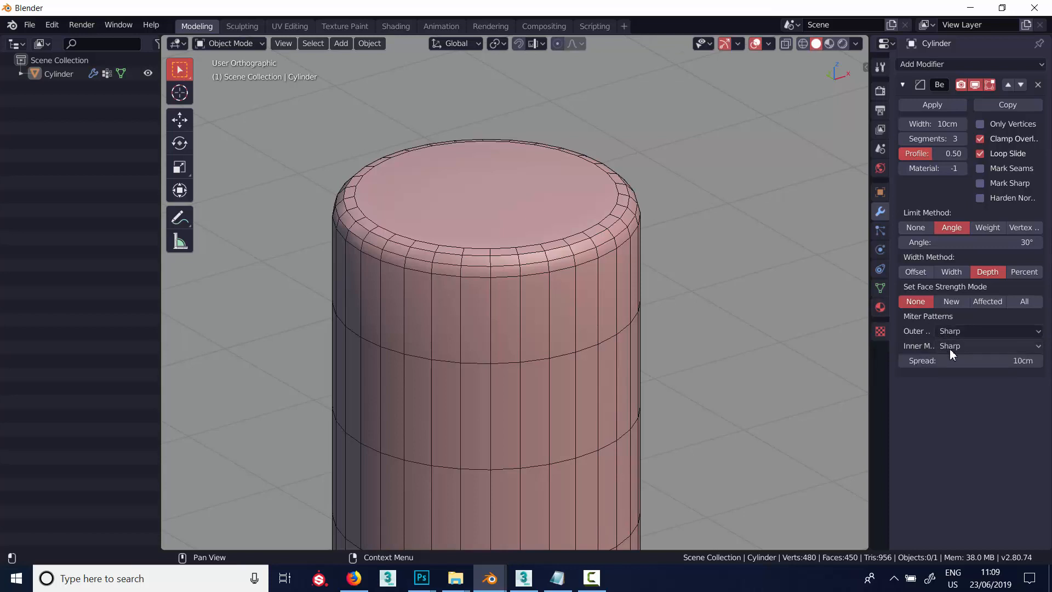
Remove the Bevel modifier from the cylinder and add a Decimate modifier.
mouse_move(684, 269)
left_mouse_down("alt")
mouse_move(694, 285)
mouse_move(687, 273)
left_mouse_up("alt")
right_click_drag(686, 273, 674, 334, "alt")
middle_click_drag(651, 310, 706, 223, "alt")
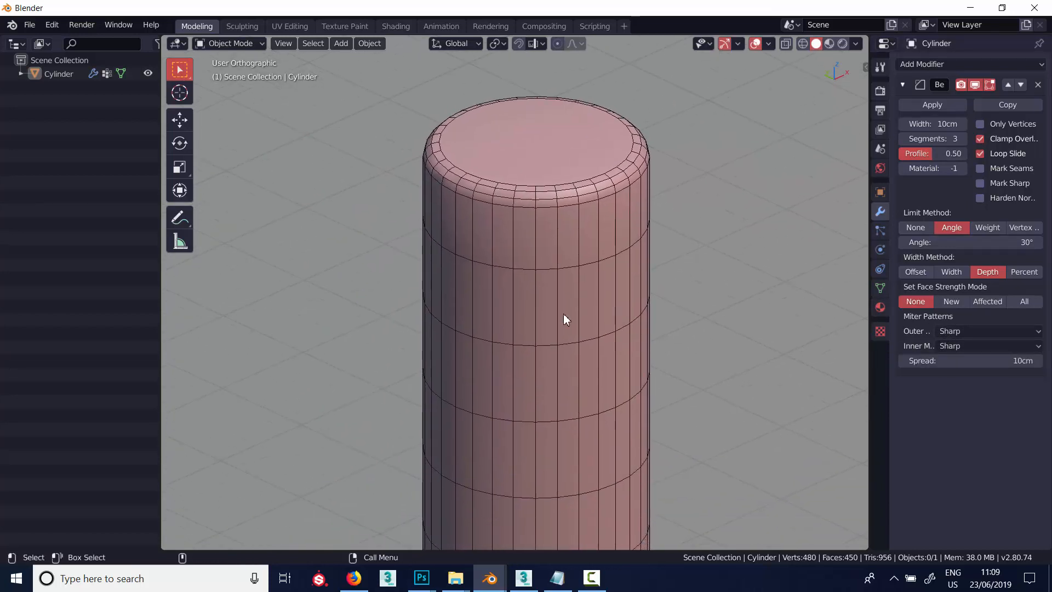
left_click(1038, 84)
left_click(973, 64)
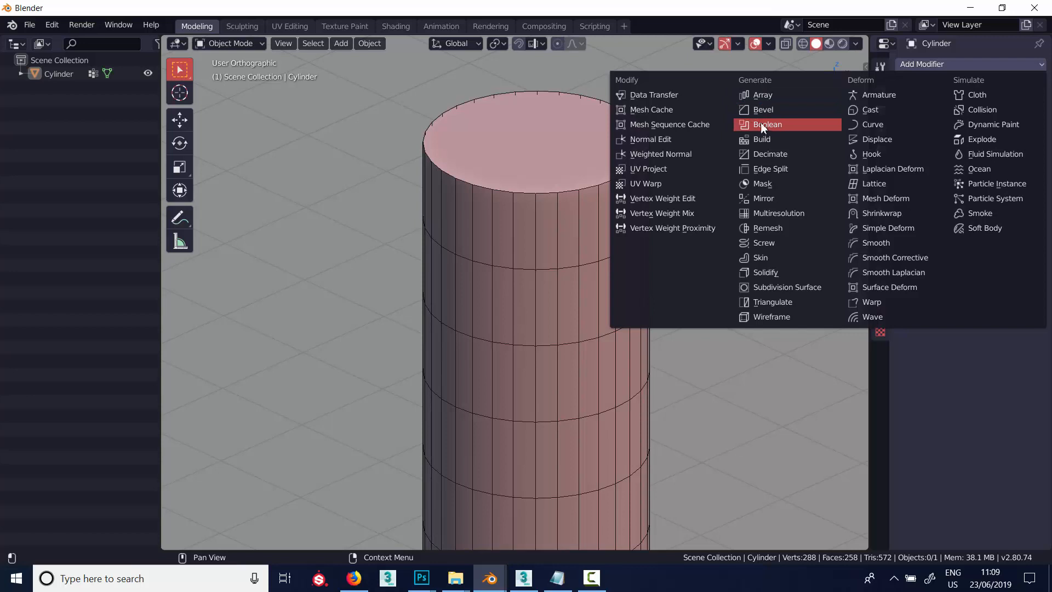
left_click(764, 154)
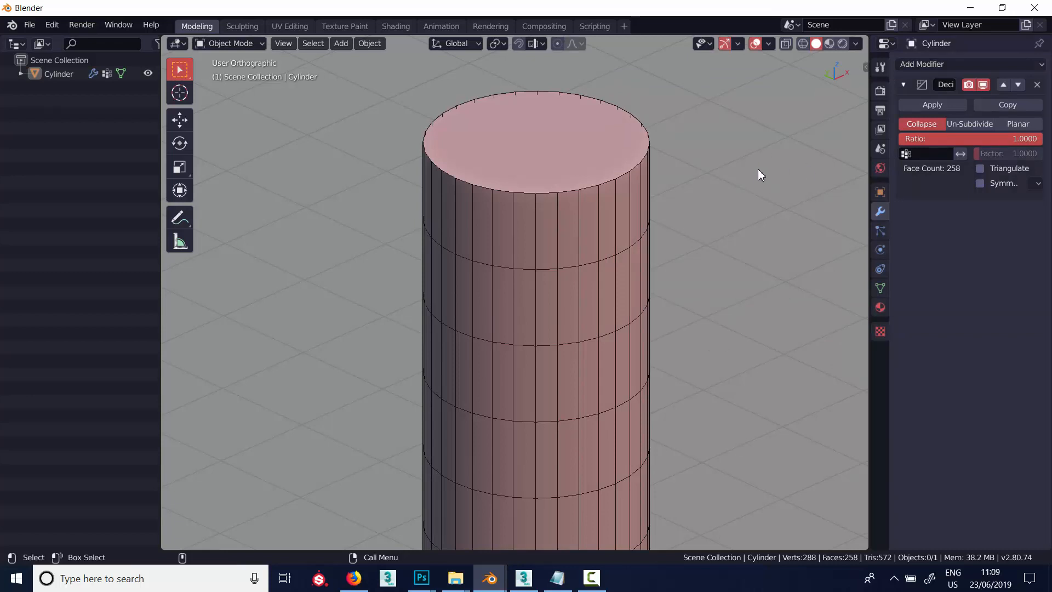
Replace the Decimate modifier with a Remesh modifier and raise its octree depth.
left_click(1037, 84)
left_click(1035, 66)
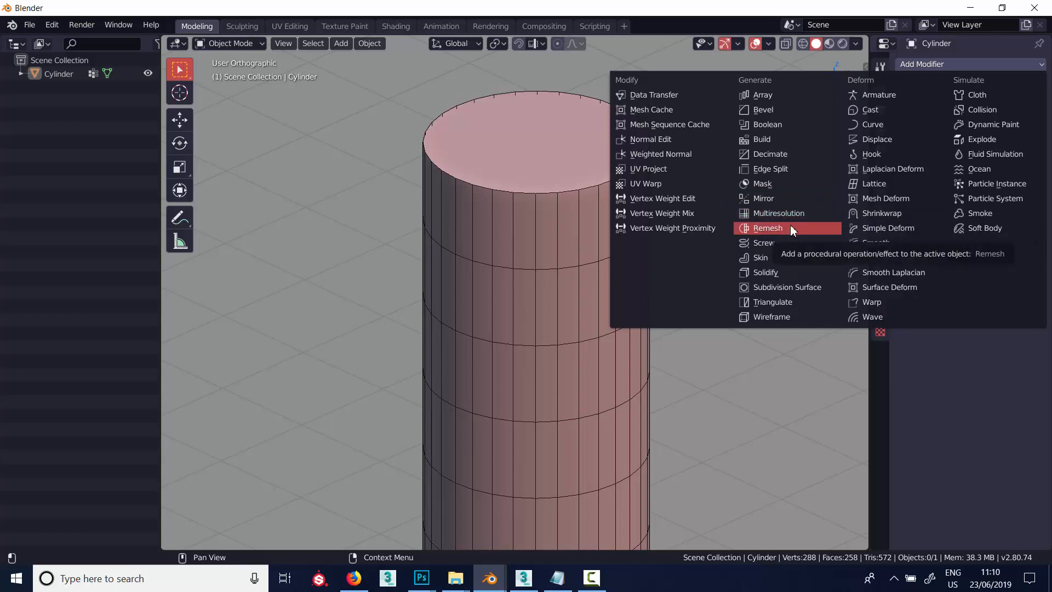
left_click(791, 227)
left_click(963, 139)
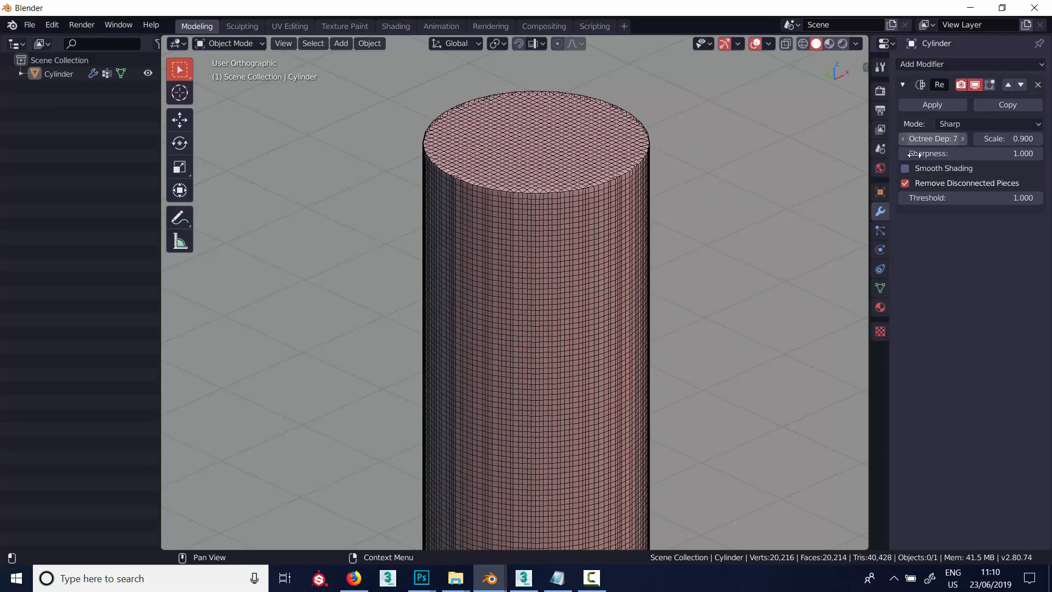
Set the Remesh modifier's octree depth to 1 and raise it step by step to 5.
left_click(909, 144)
type("1")
key("Return")
left_click(962, 140)
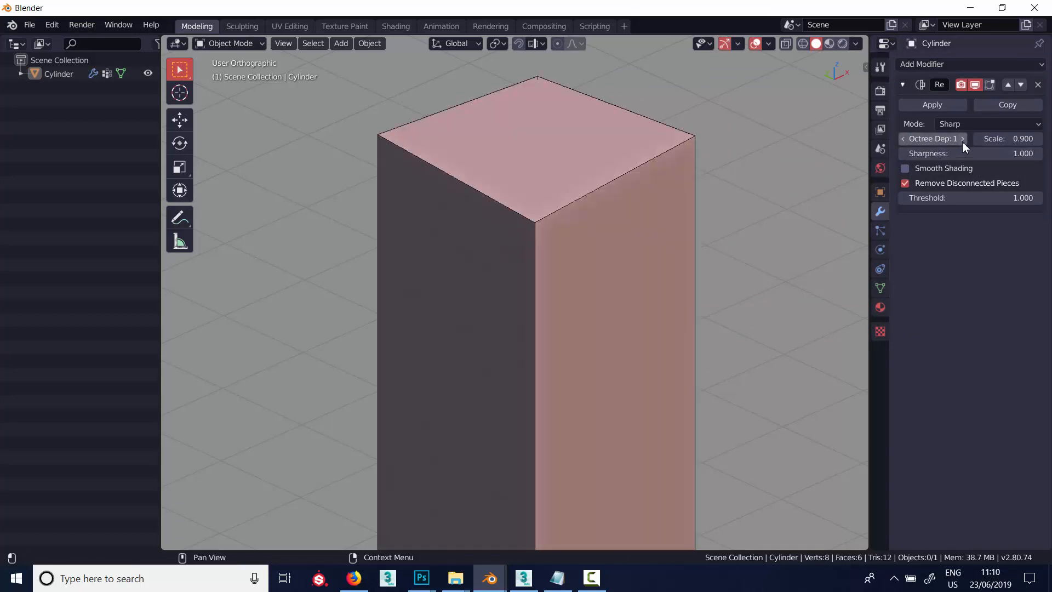
left_click(963, 140)
left_click(962, 141)
left_click(962, 140)
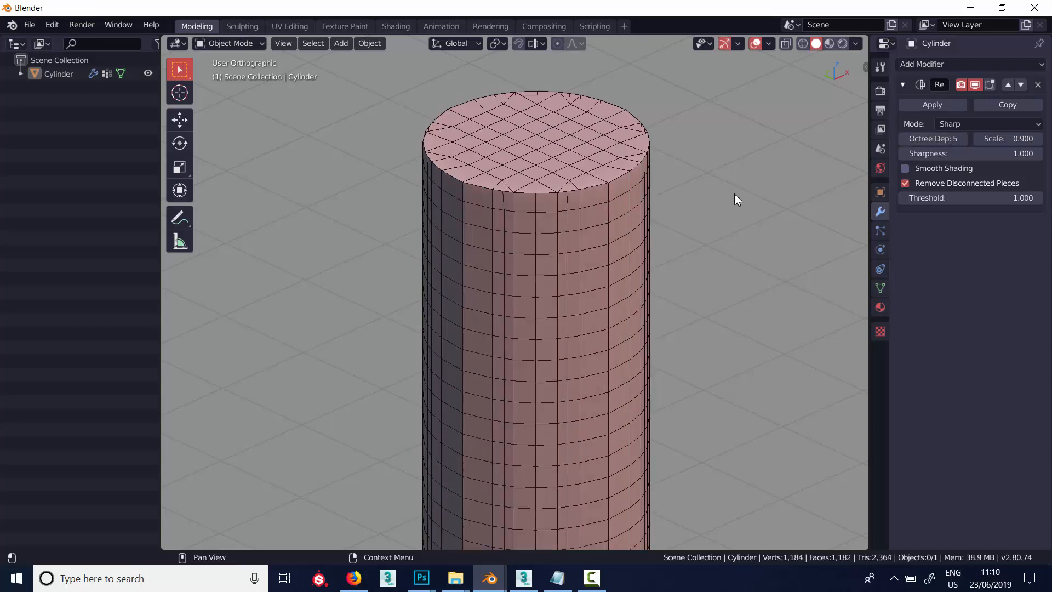
Inspect the remeshed cylinder and remove the Remesh modifier.
mouse_move(689, 245)
middle_mouse_down()
mouse_move(699, 242)
mouse_move(700, 263)
middle_mouse_up()
right_click_drag(698, 261, 683, 290, "alt")
middle_click_drag(683, 291, 686, 238, "alt")
left_click(1038, 84)
left_click(1040, 65)
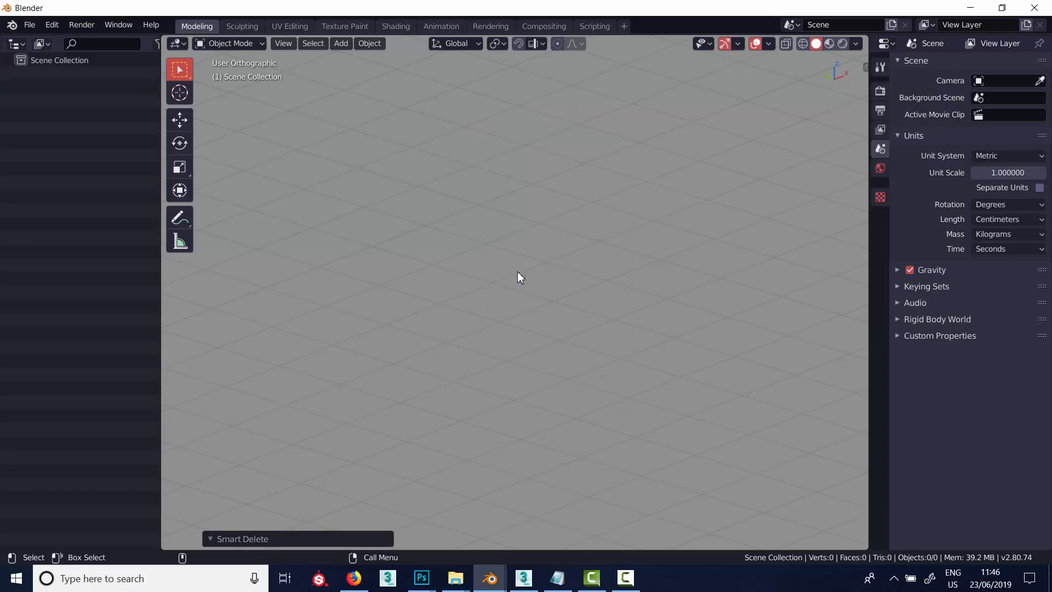
Switch to the front view and add a Bezier curve at the origin, aligned to the view.
middle_click_drag(518, 273, 495, 327)
key("KP_7")
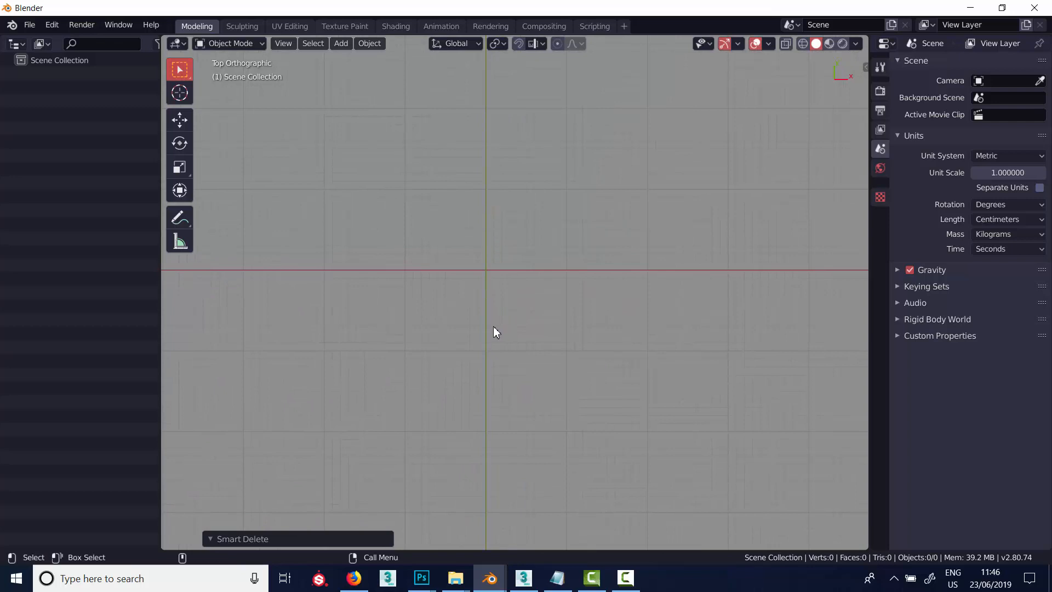
key("KP_1")
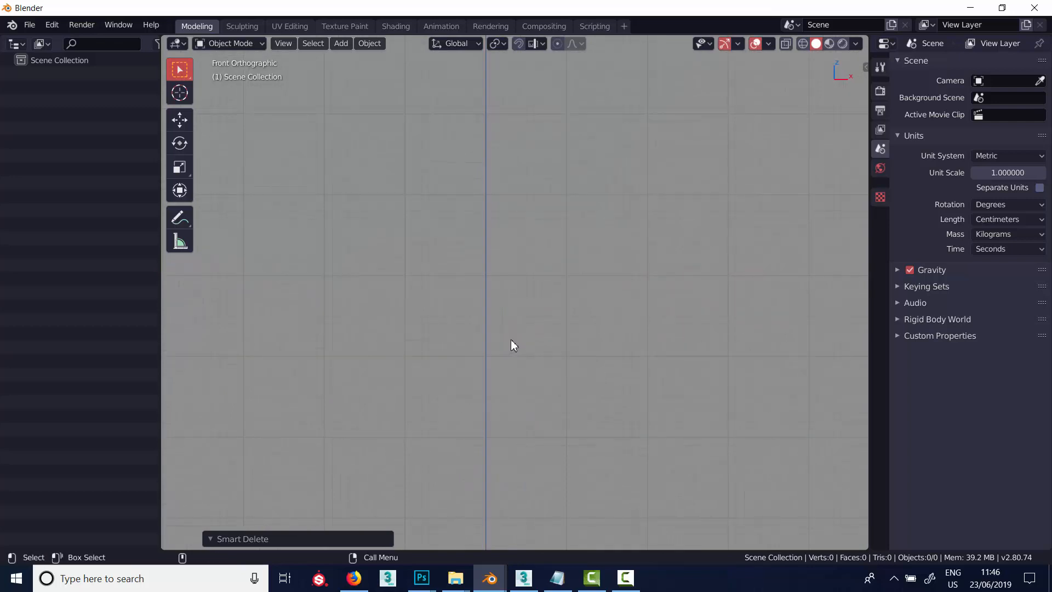
middle_click_drag(515, 338, 503, 259, "shift")
scroll(510, 366, "down", 7)
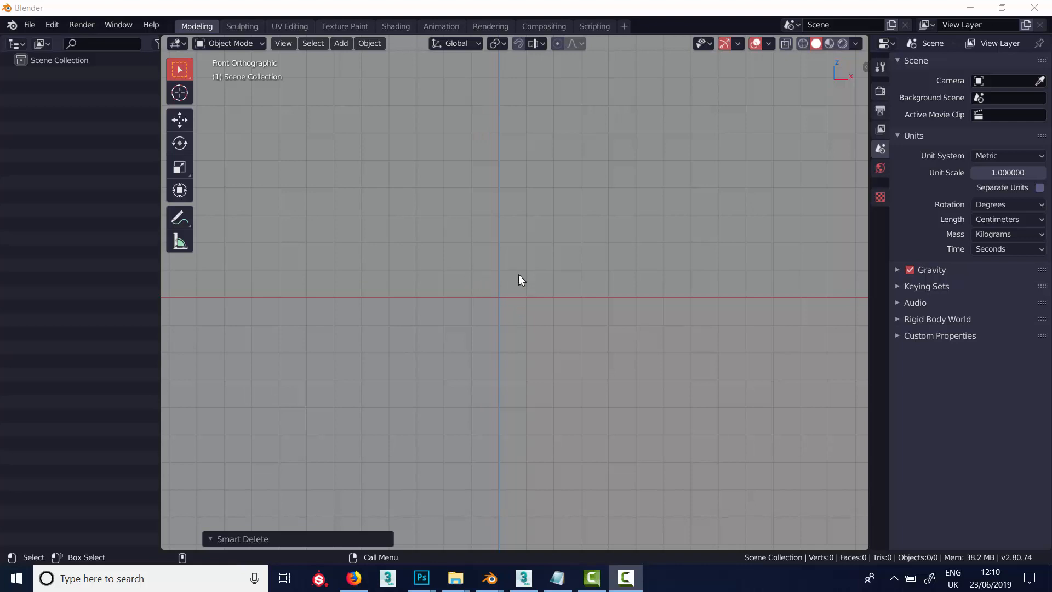
left_click(508, 310)
key("shift+a")
mouse_move(507, 309)
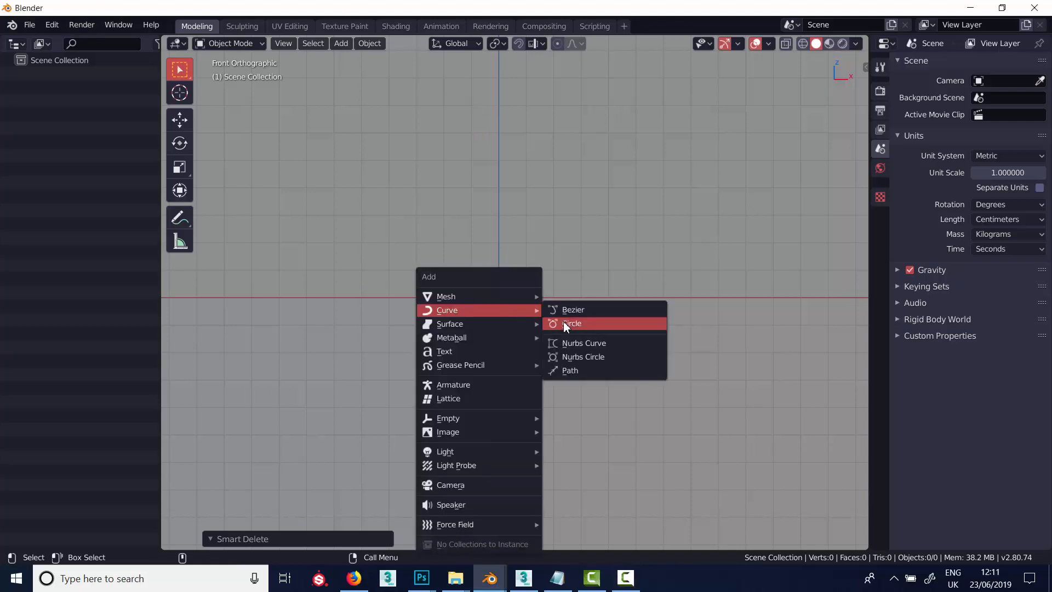
left_click(571, 308)
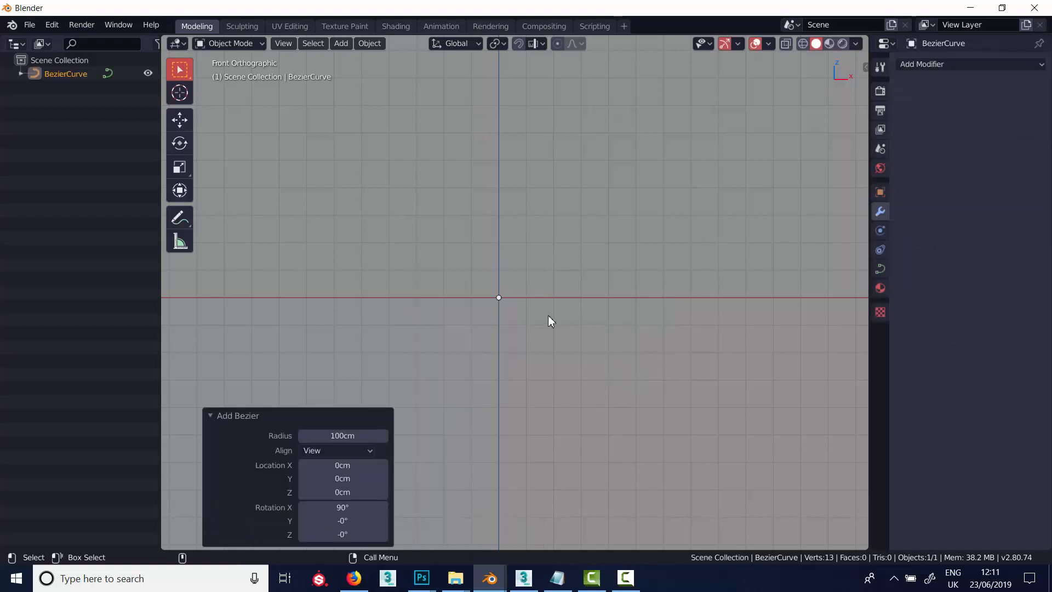
Scale the Bezier curve down uniformly to about 0.193.
scroll(548, 315, "down", 8)
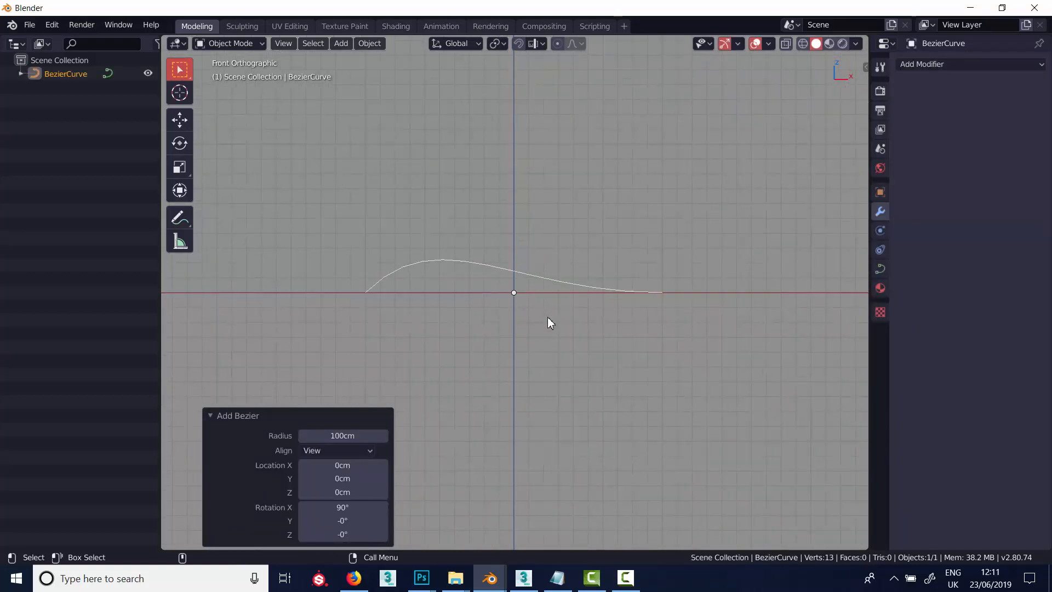
key("s")
left_click(514, 342)
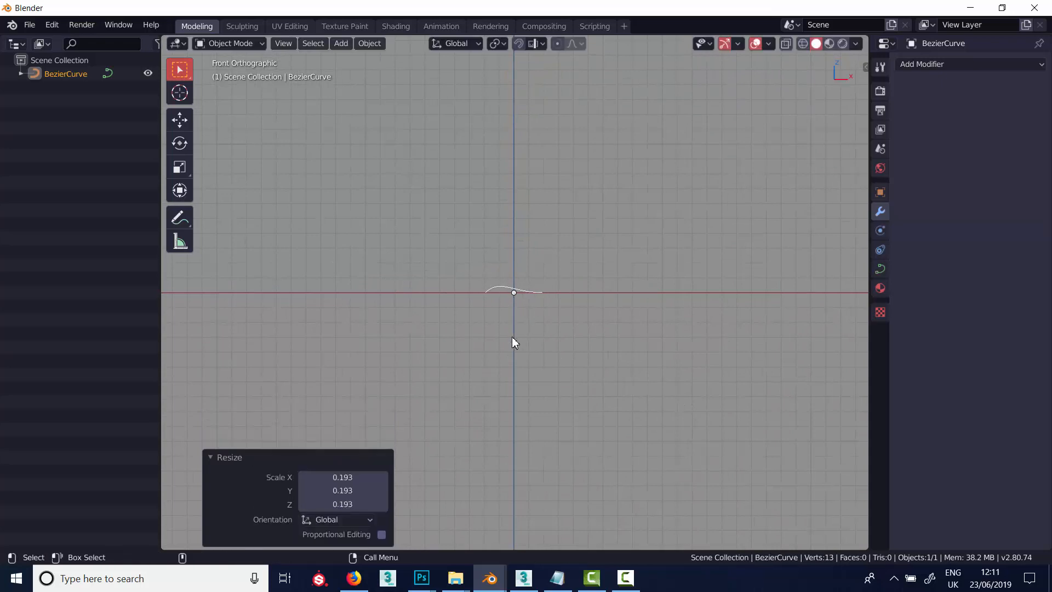
scroll(499, 283, "up", 10)
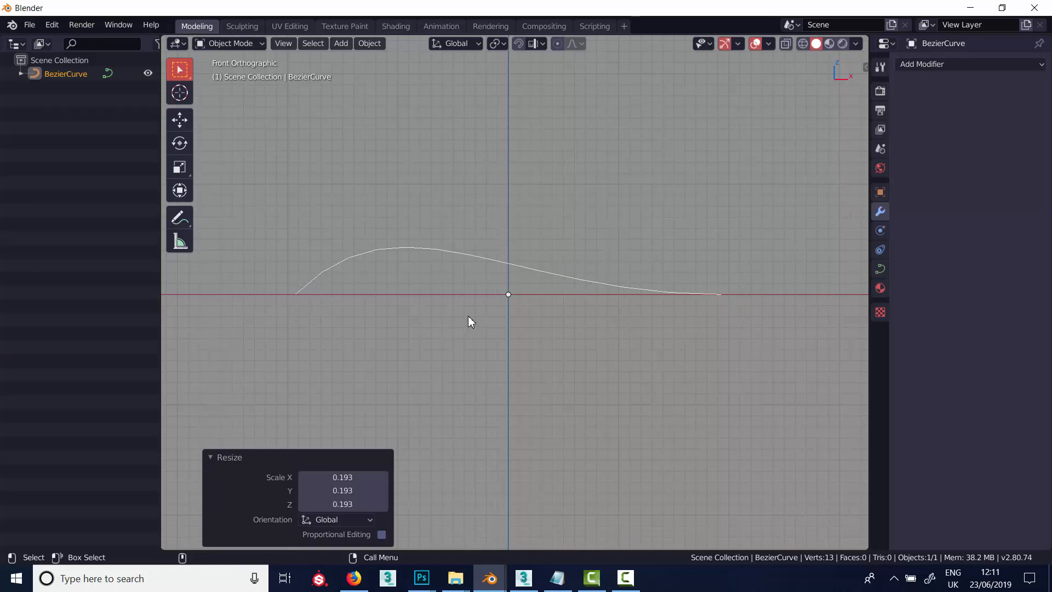
In Edit Mode, move the inner handle of the curve's right end point about -3.48 cm in X and -5.37 cm in Y and Z.
mouse_move(508, 296)
middle_mouse_down()
mouse_move(531, 366)
mouse_move(507, 393)
mouse_move(534, 361)
mouse_move(463, 364)
mouse_move(477, 374)
mouse_move(486, 322)
mouse_move(510, 360)
mouse_move(453, 371)
mouse_move(509, 308)
middle_mouse_up()
key("Tab")
left_click(508, 295)
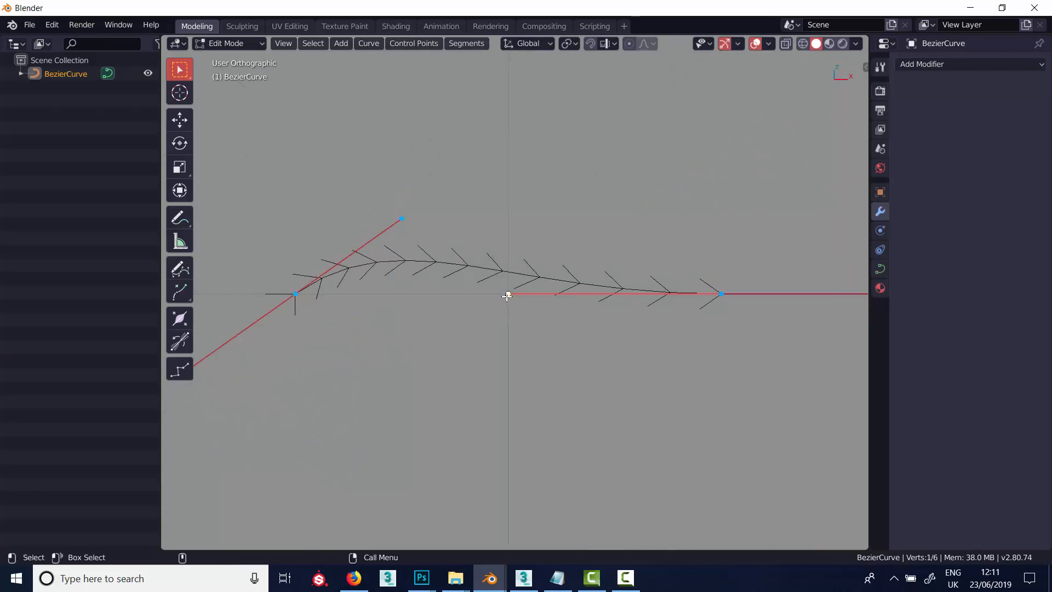
left_click_drag(507, 296, 491, 382)
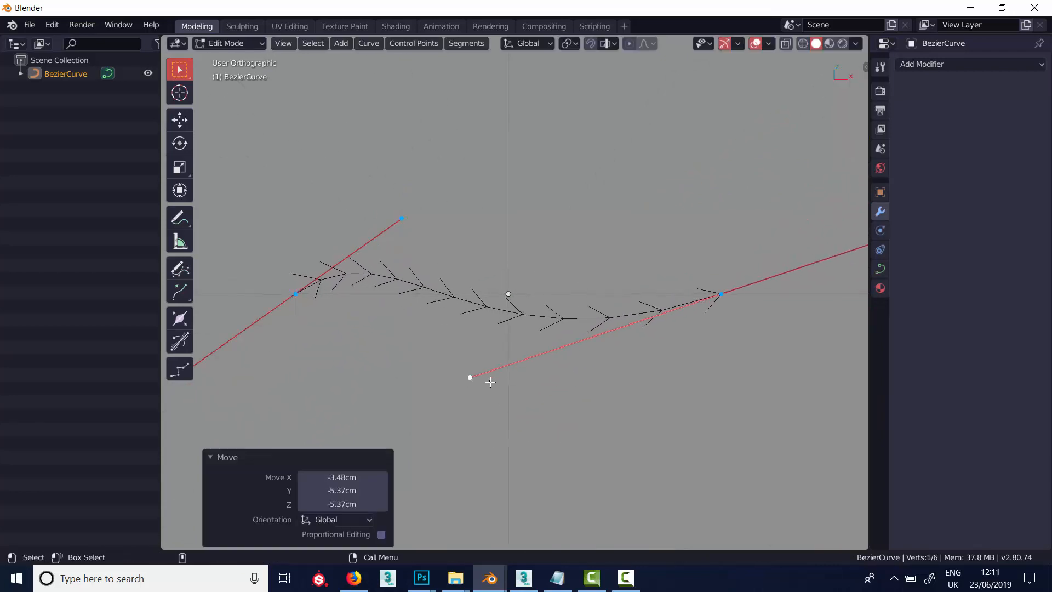
Rotate the curve's right end control point by about -13.1° in the view plane.
left_click(723, 293)
key("r")
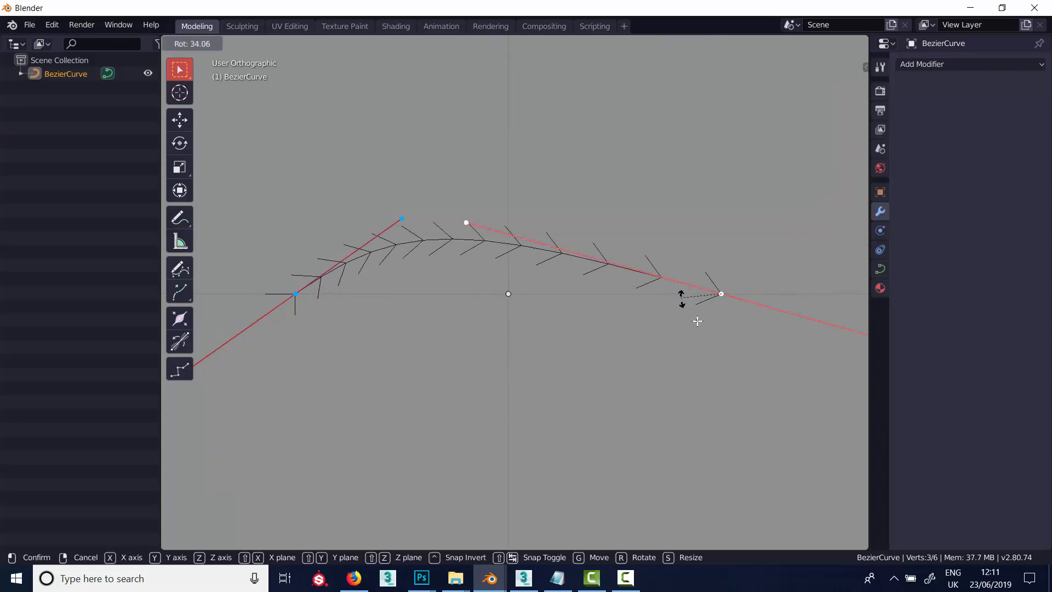
left_click(679, 352)
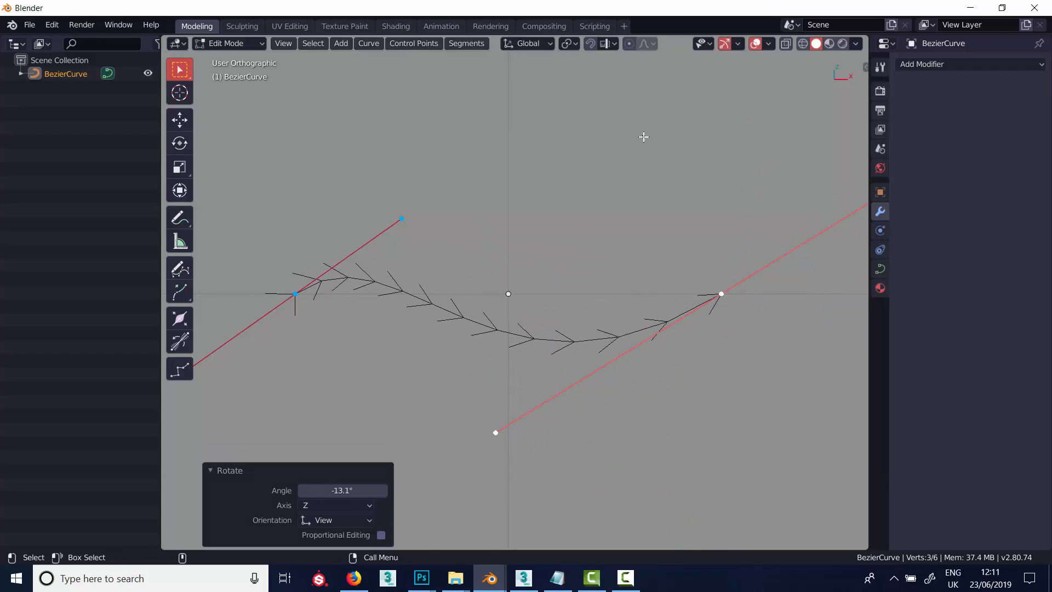
Toggle the curve Handles overlay off and on, and turn off the Normals overlay for curve editing.
left_click(770, 45)
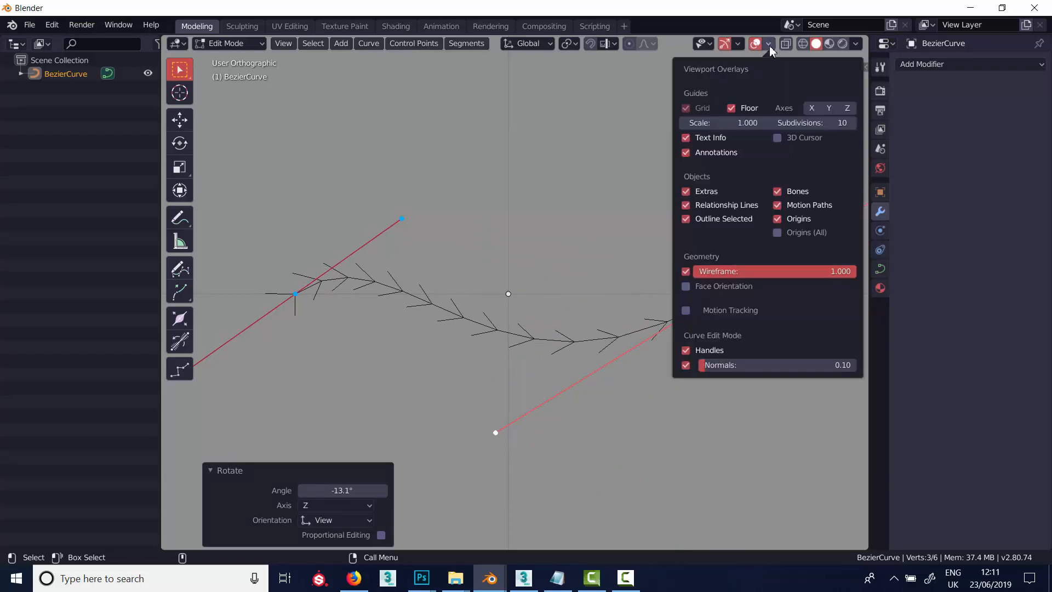
left_click(770, 45)
left_click(686, 350)
left_click(686, 350)
left_click(686, 366)
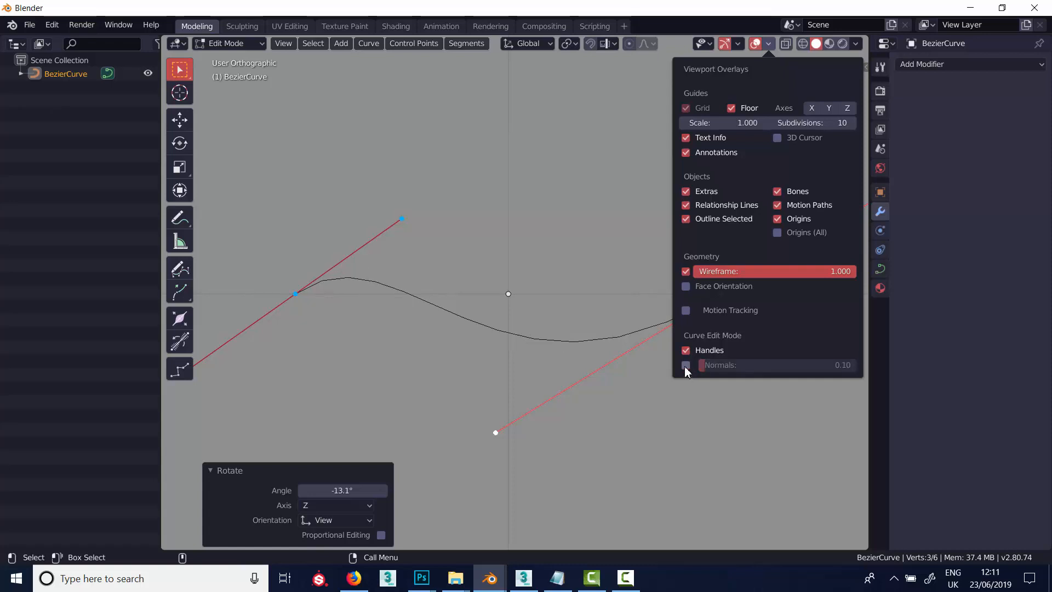
left_click(685, 366)
mouse_move(714, 366)
left_mouse_down()
mouse_move(735, 366)
mouse_move(710, 366)
left_mouse_up()
left_click(685, 366)
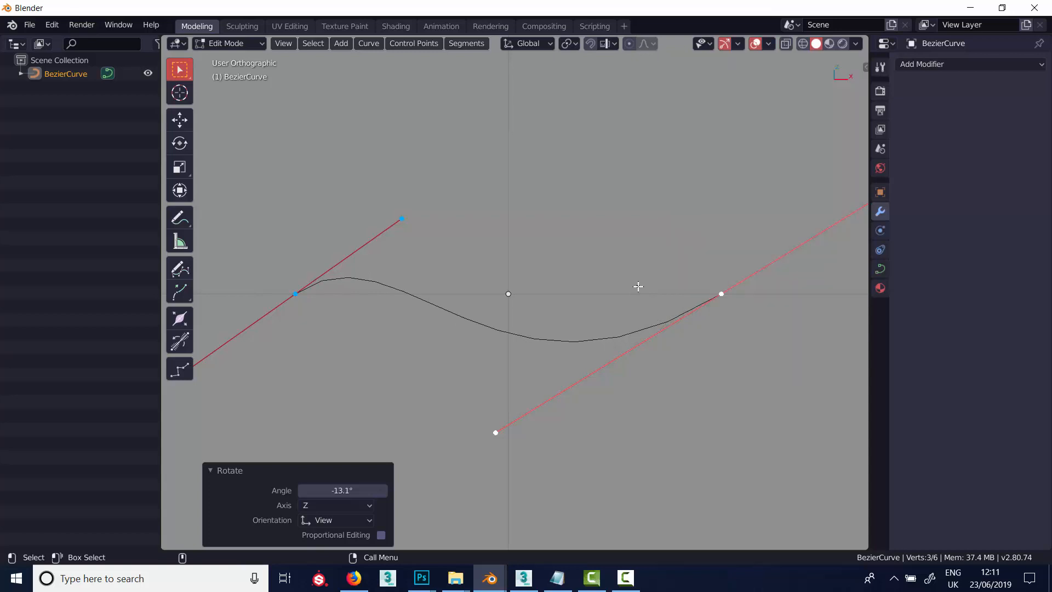
Extrude a new control point from the curve's right end, about 18.6 cm in X and 15.7 cm in Y and Z.
scroll(634, 287, "up", 2)
scroll(635, 287, "down", 4)
key("b")
left_click_drag(670, 313, 675, 318)
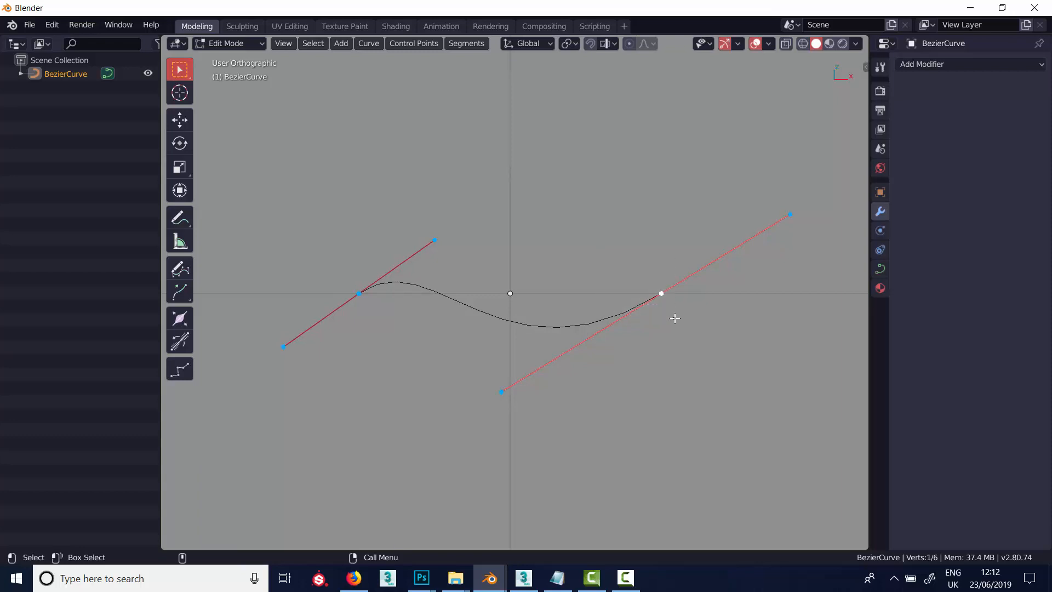
left_click_drag(644, 273, 697, 325)
key("e")
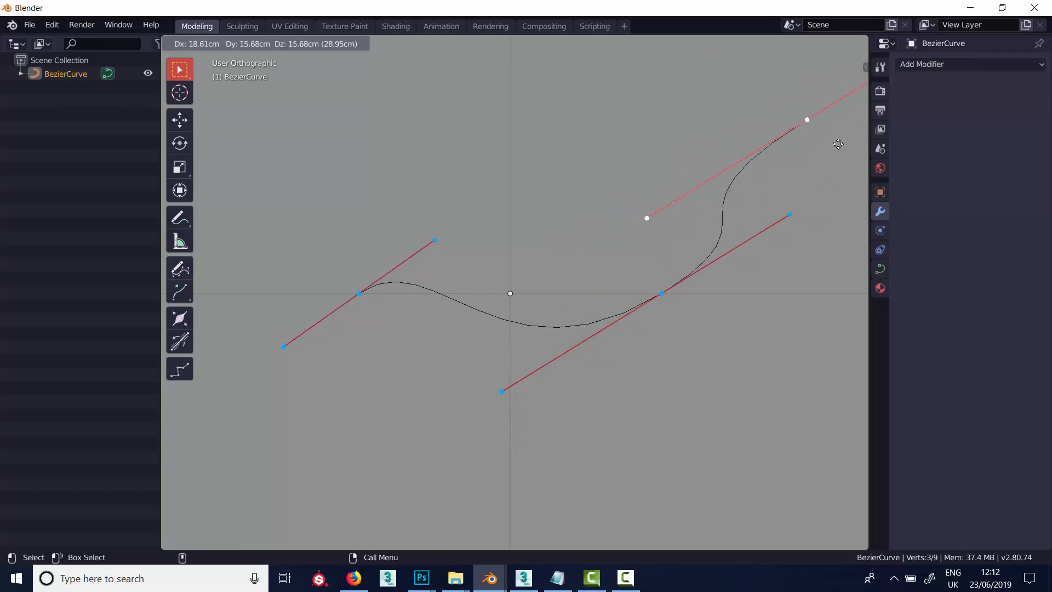
left_click(838, 144)
Rotate the extruded end control point by about -49.1° in the view plane.
key("r")
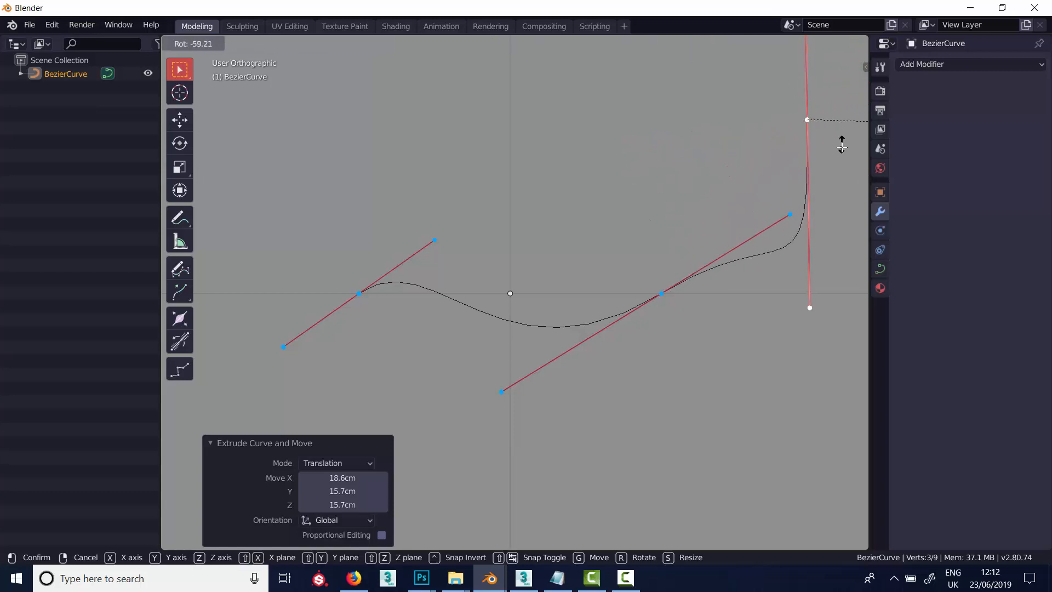
left_click(749, 268)
middle_click_drag(714, 364, 756, 441, "ctrl")
middle_click_drag(666, 391, 585, 448, "shift")
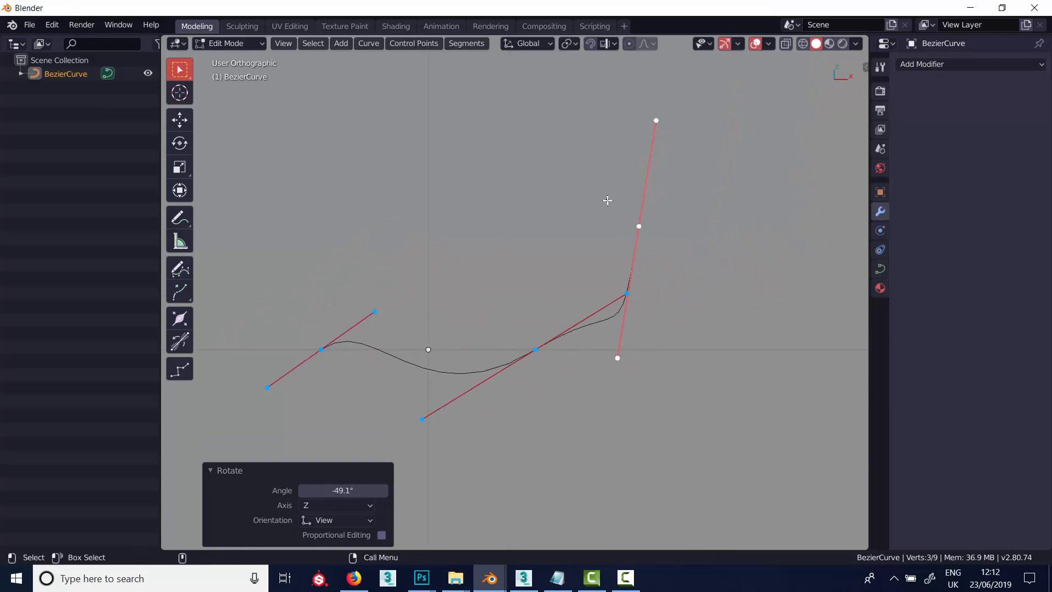
Move the extruded end control point about 18.8 cm in X and 1.6 cm in Y and Z, and rotate it about 25.6°.
key("g")
left_click(709, 180)
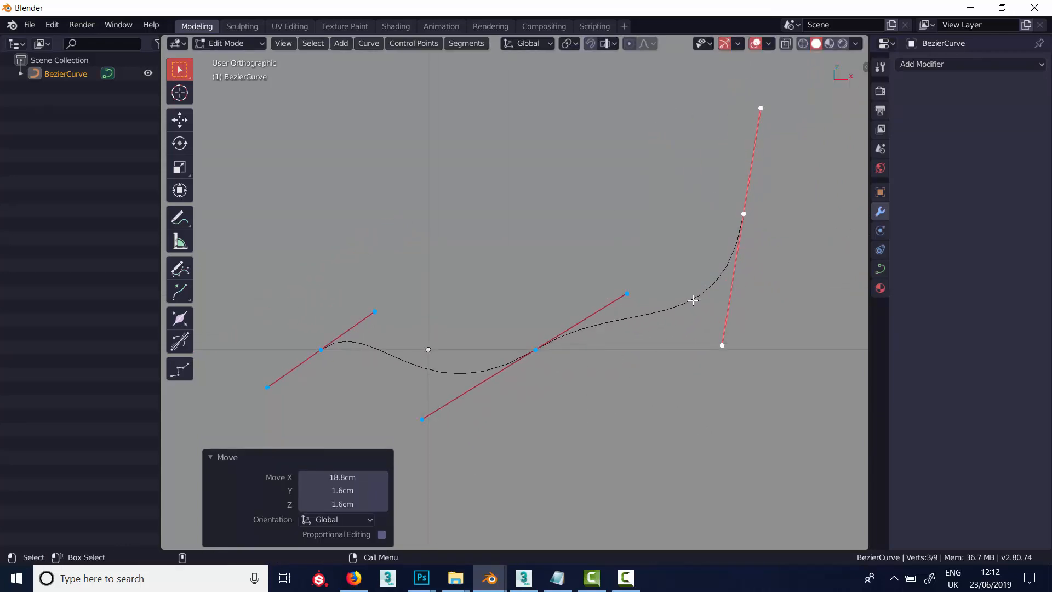
key("r")
left_click(660, 268)
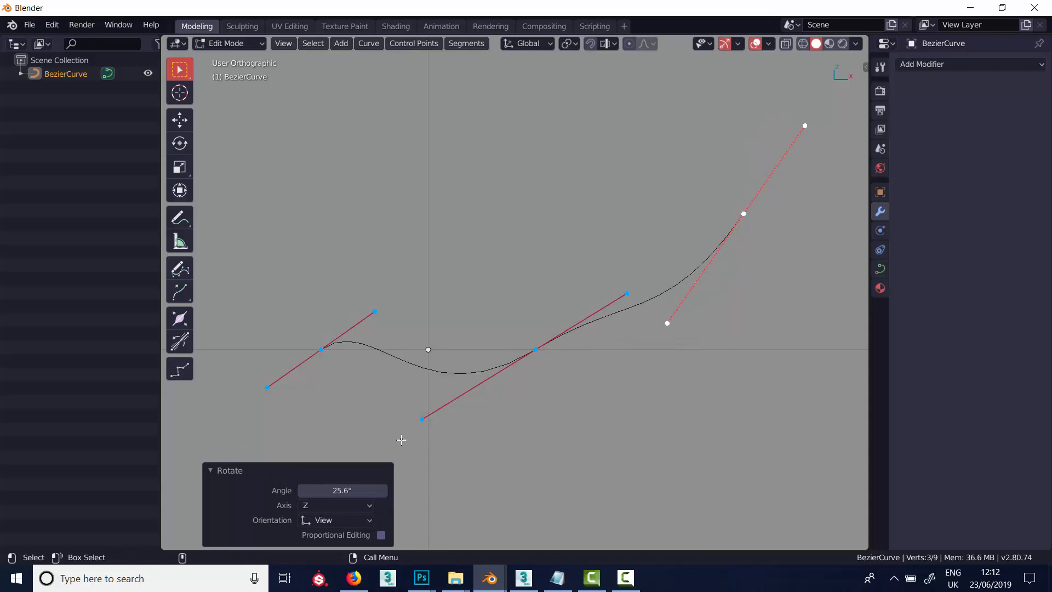
Move the curve's middle control point about -2.07 cm in X and -9.9 cm in Y and Z.
left_click(527, 359)
key("g")
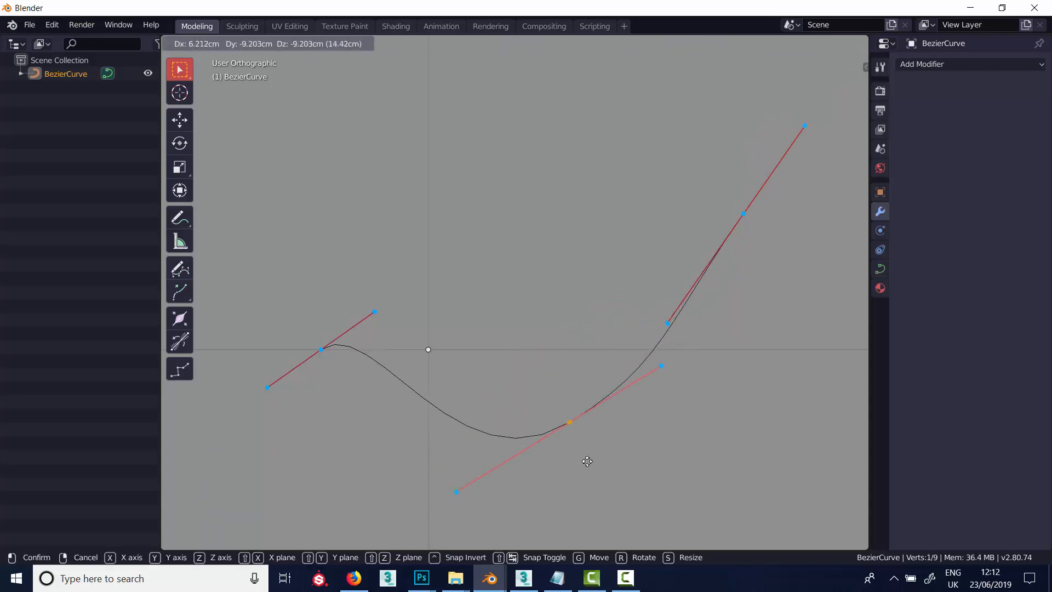
left_click(550, 451)
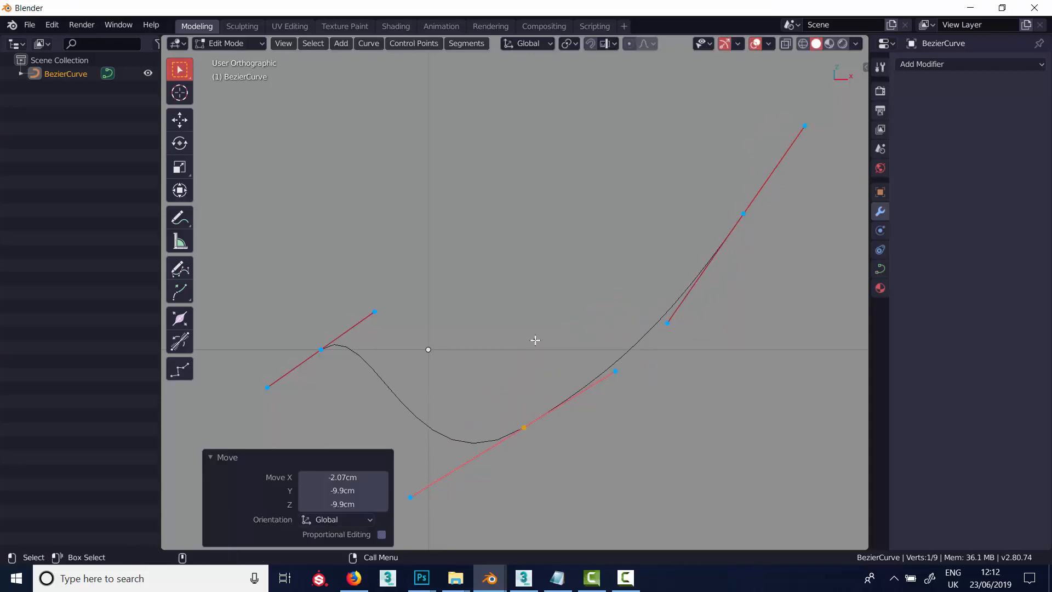
Move the left end point's inner handle below the point, about -10.9 cm in X and -8.44 cm in Y and Z.
left_click(375, 314)
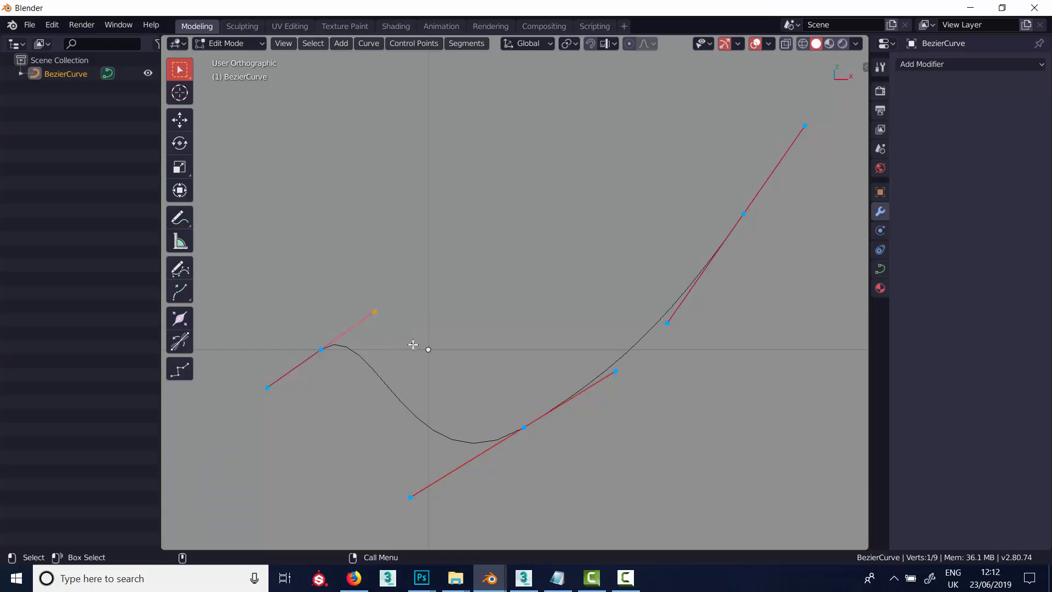
key("g")
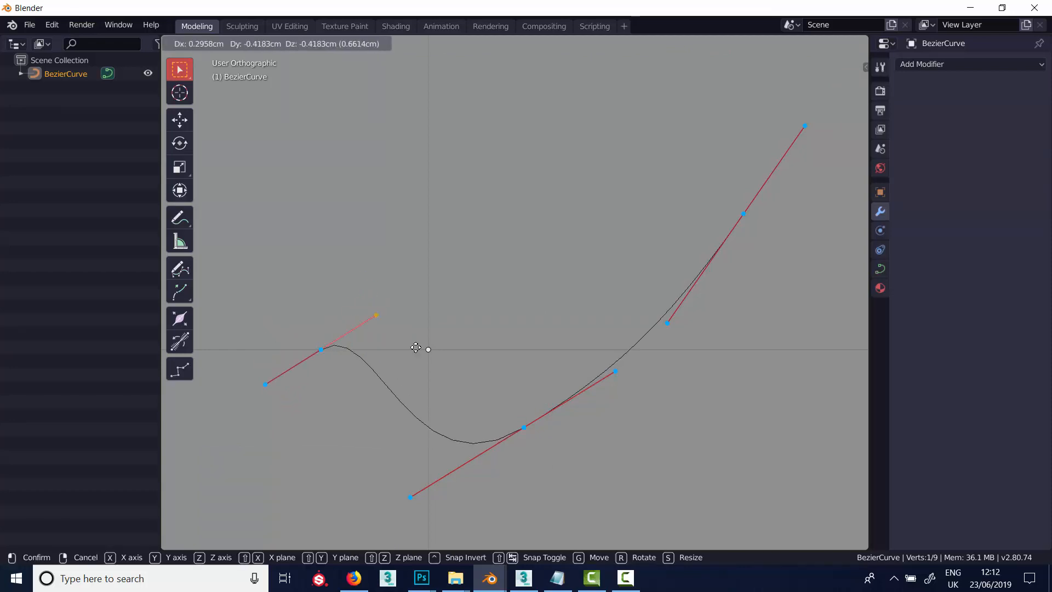
left_click(417, 348)
left_click_drag(349, 281, 401, 336)
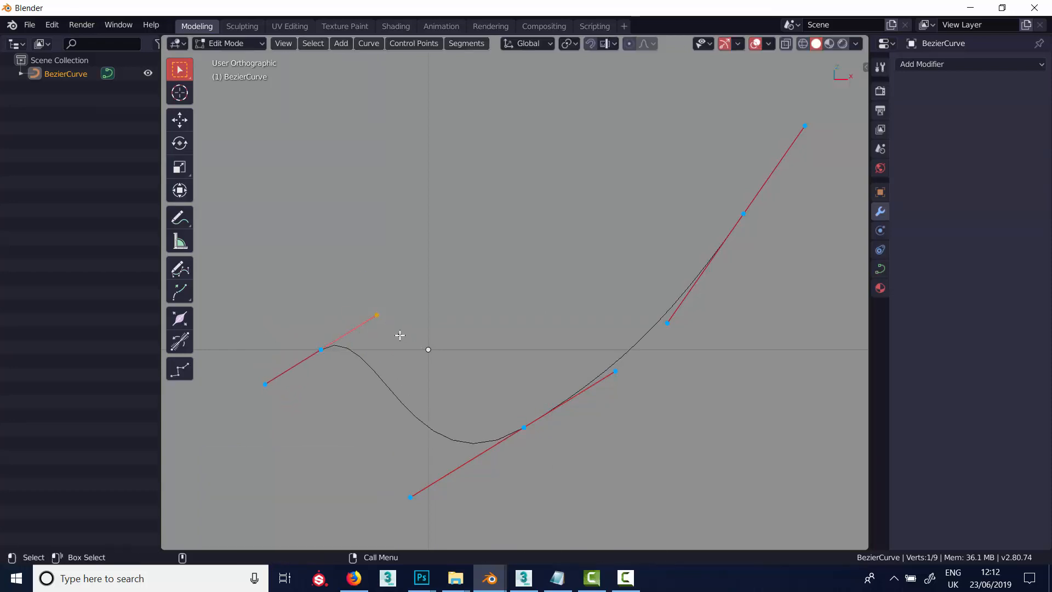
key("g")
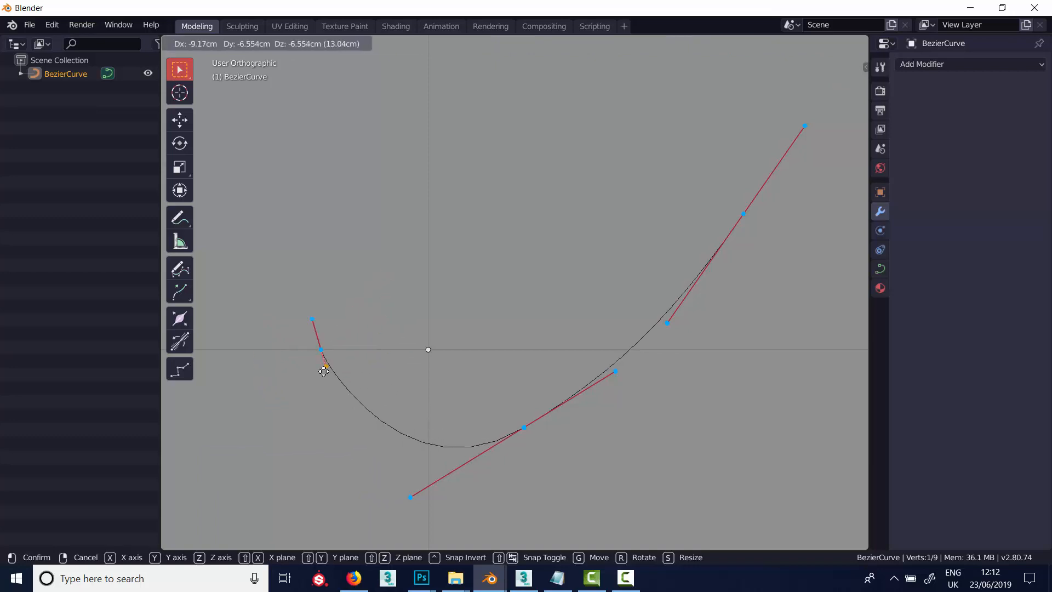
left_click(318, 378)
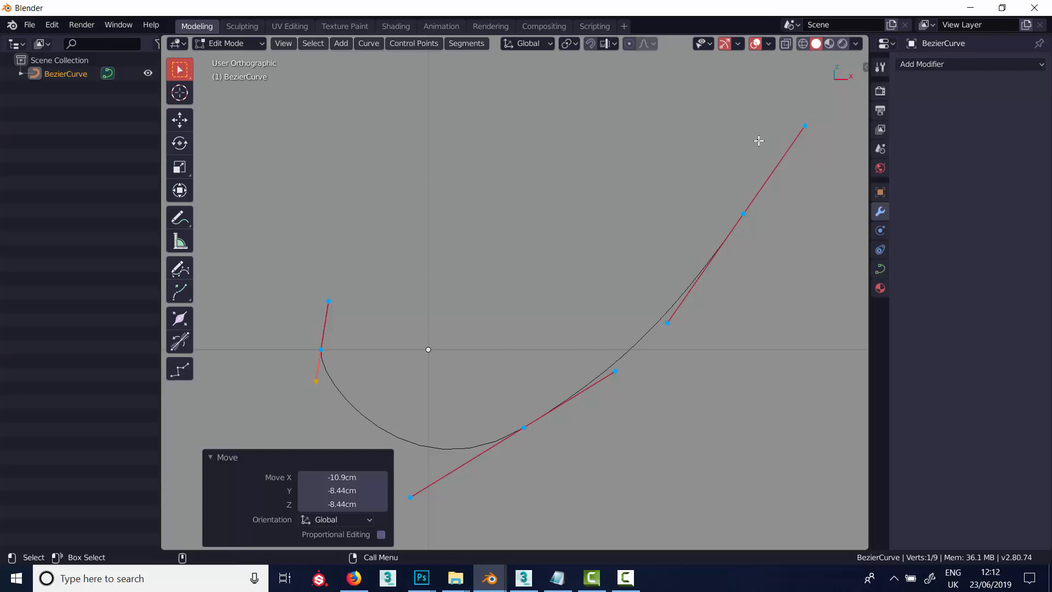
Leave Edit Mode and delete the Bezier curve.
key("Tab")
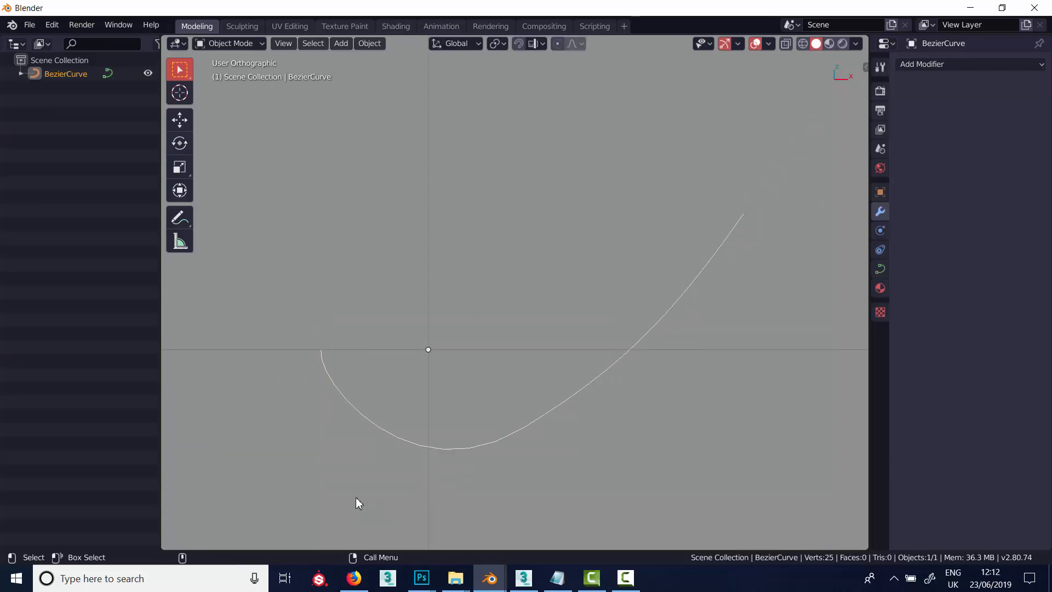
middle_click_drag(479, 349, 450, 320)
key("Delete")
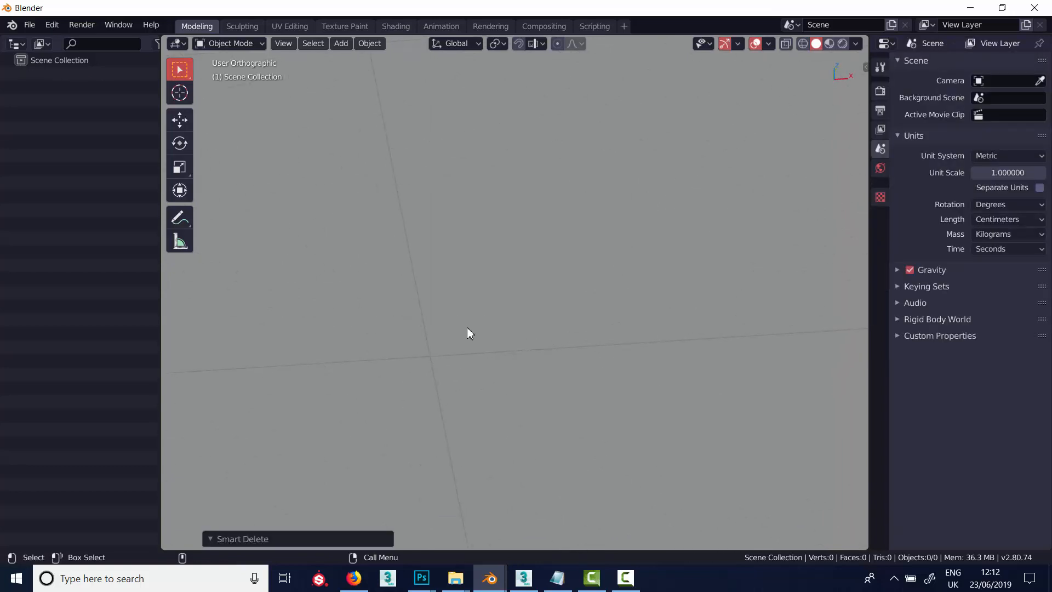
Switch to the front view and add a 200 cm plane at the origin, aligned to the view.
key("KP_1")
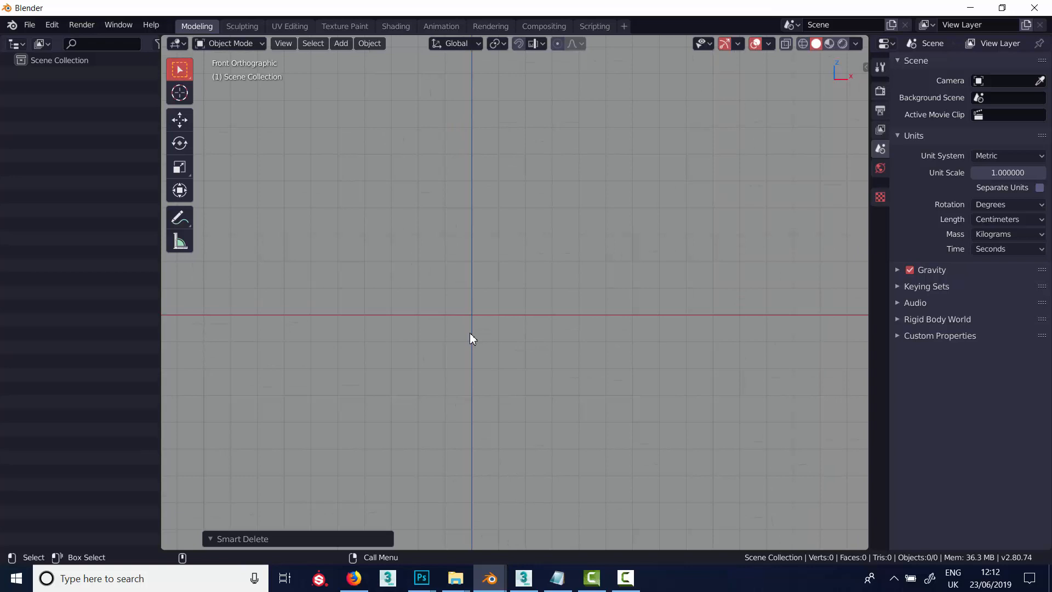
key("q")
left_click(470, 337)
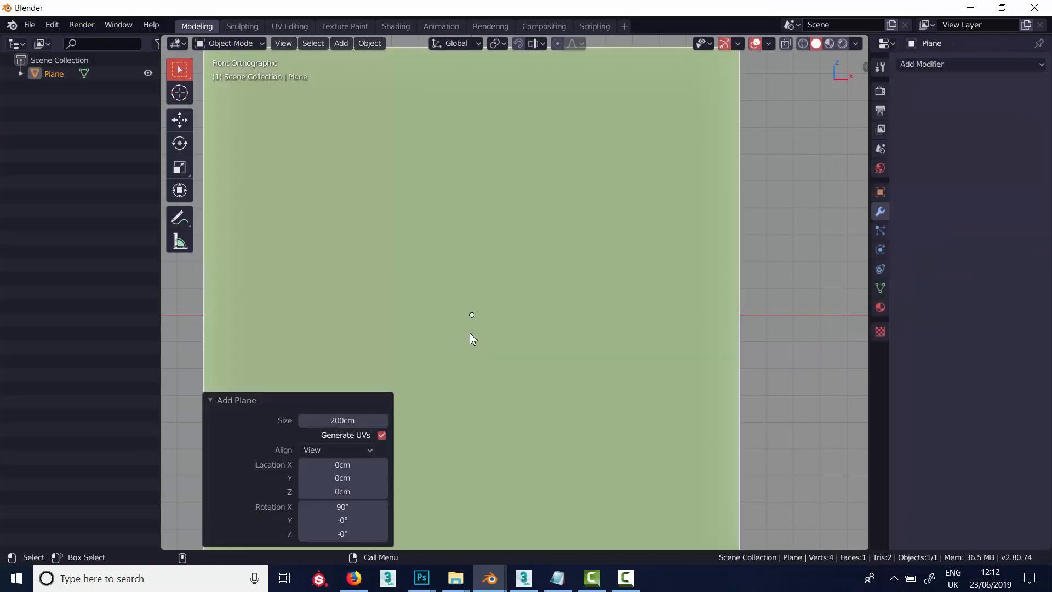
In Edit Mode, merge all of the plane's vertices at center into a single vertex.
key("Tab")
scroll(471, 336, "down", 4)
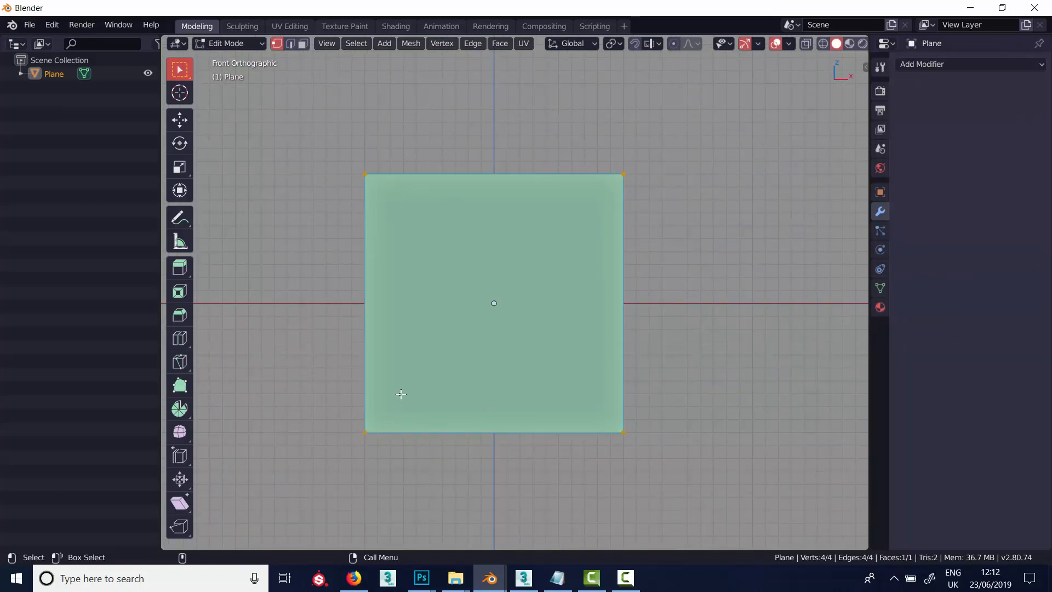
key("alt+m")
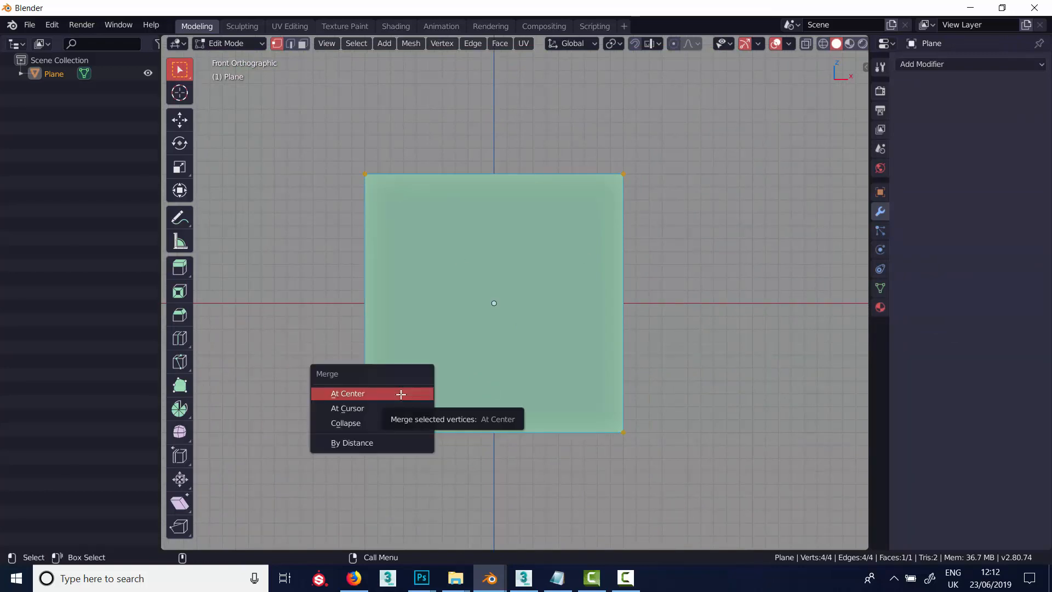
left_click(350, 394)
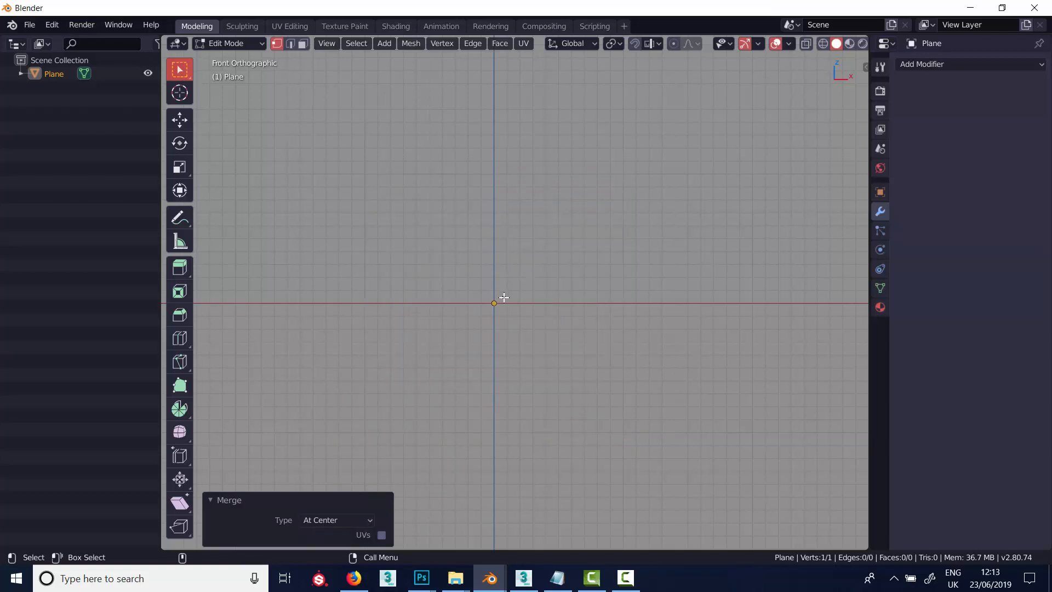
Extrude the single vertex 20 cm along the X axis.
scroll(496, 310, "up", 4)
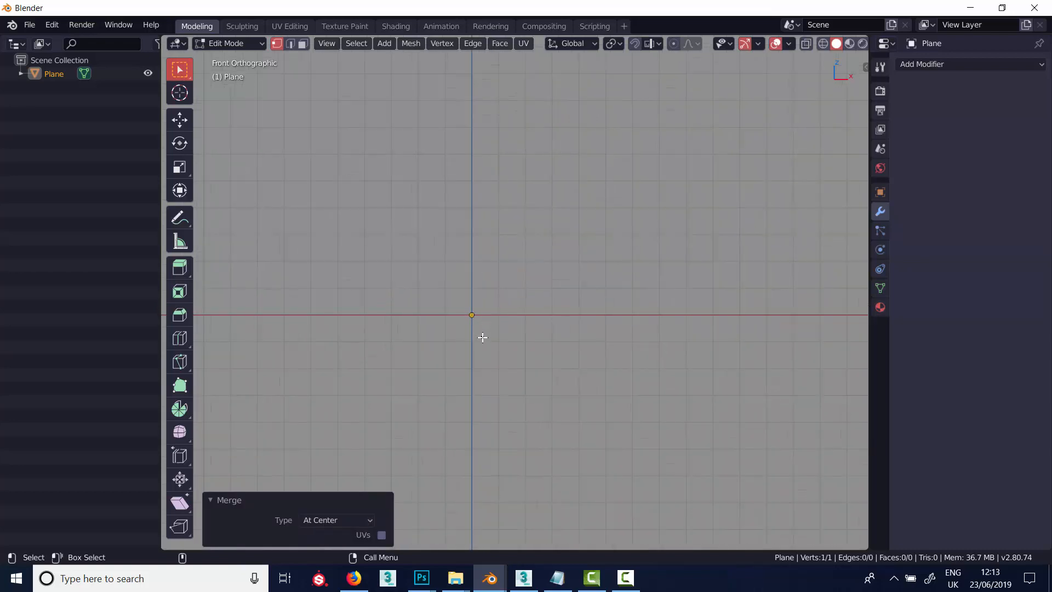
middle_click_drag(482, 338, 534, 345, "shift")
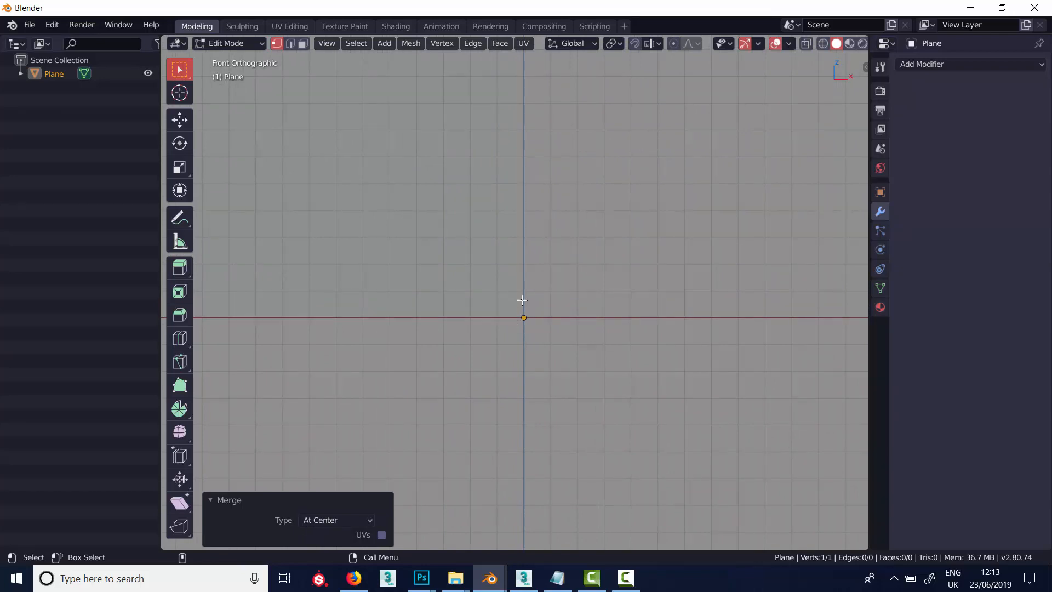
key("e")
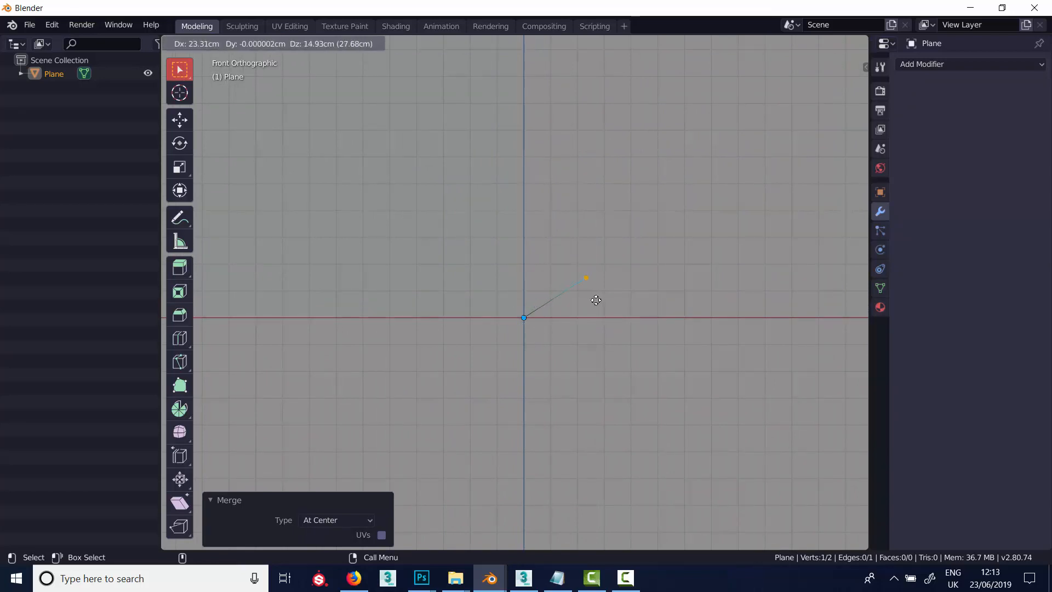
type("x")
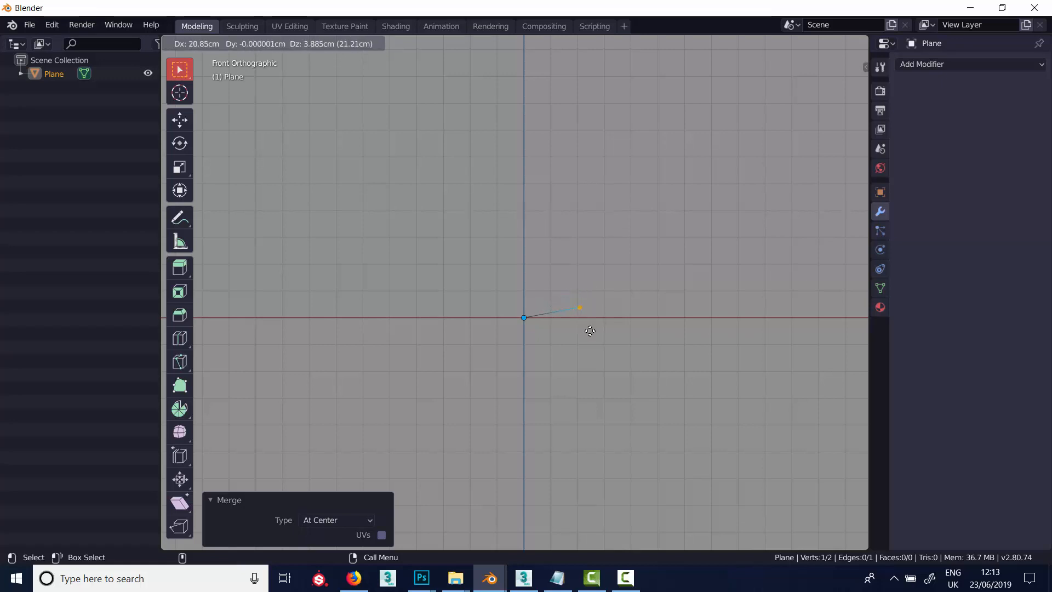
type("20")
key("Return")
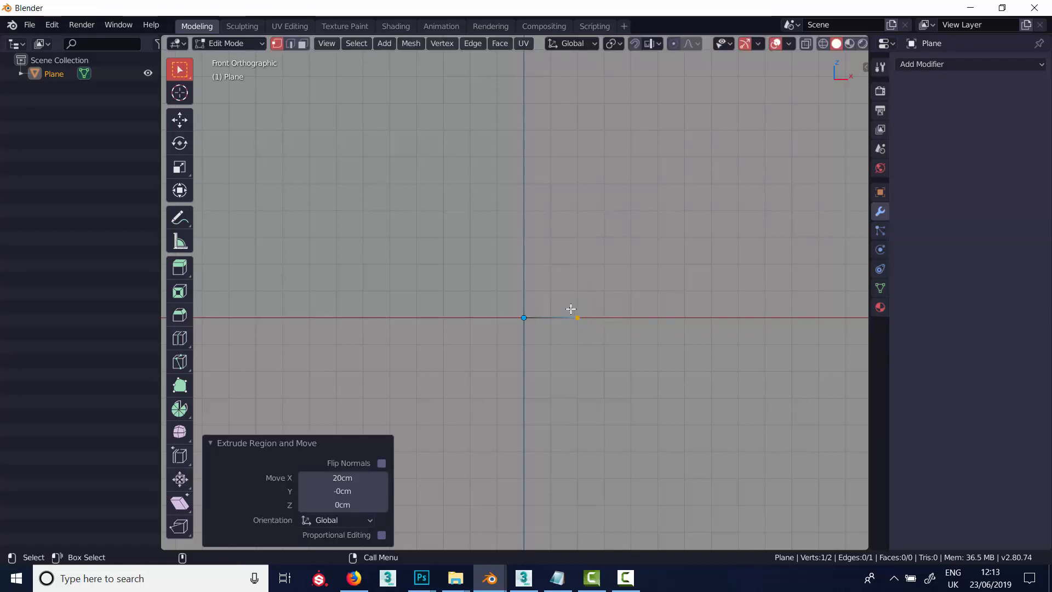
Extrude six more connected vertices up and around from the edge's end to outline a half vase-like profile finishing near the Z axis.
key("e")
left_click(602, 289)
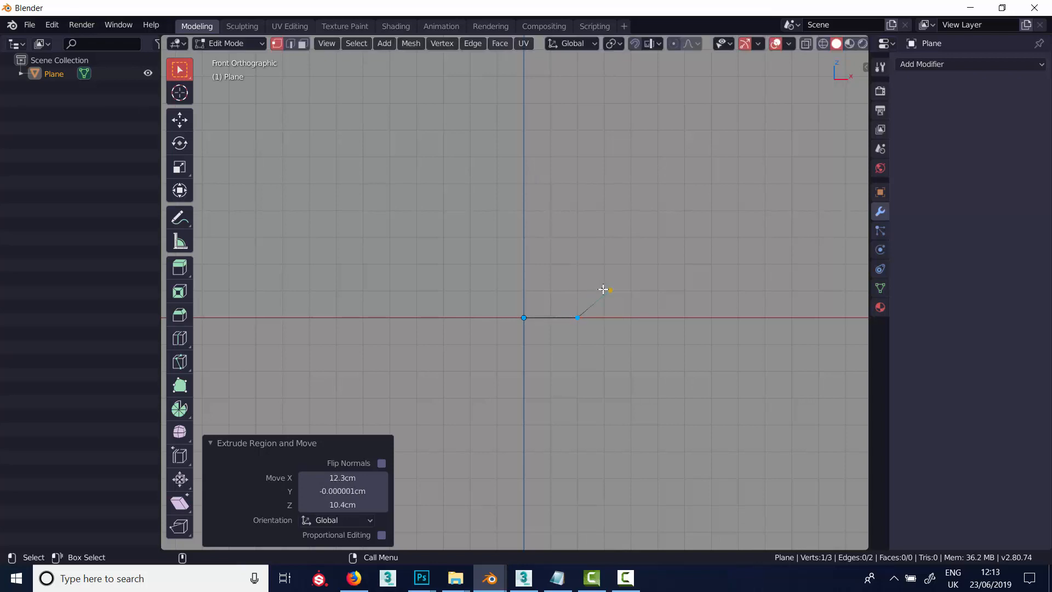
key("e")
left_click(600, 251)
key("e")
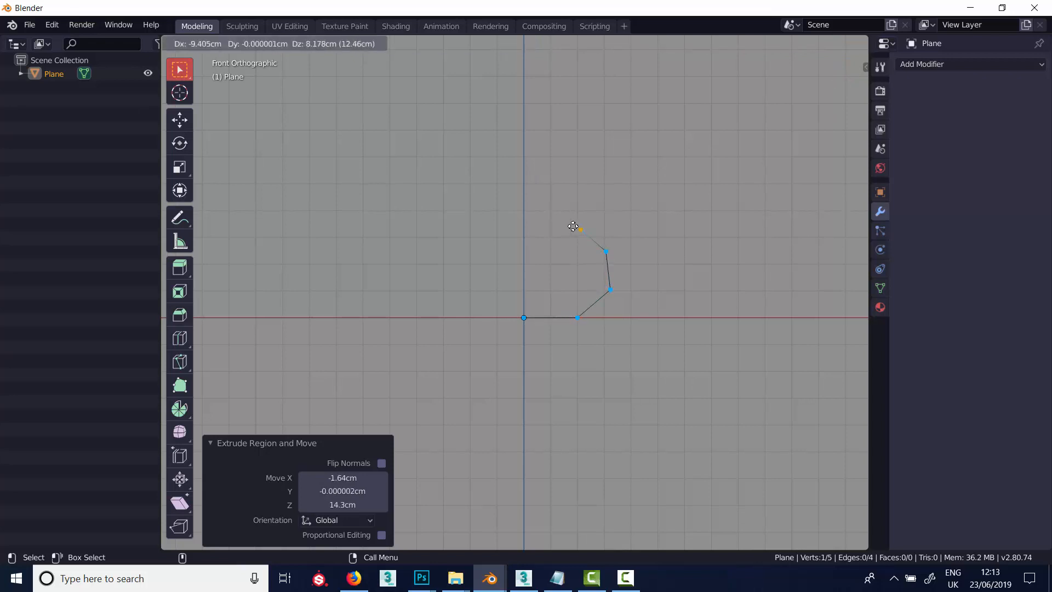
left_click(563, 212)
key("e")
left_click(537, 207)
key("e")
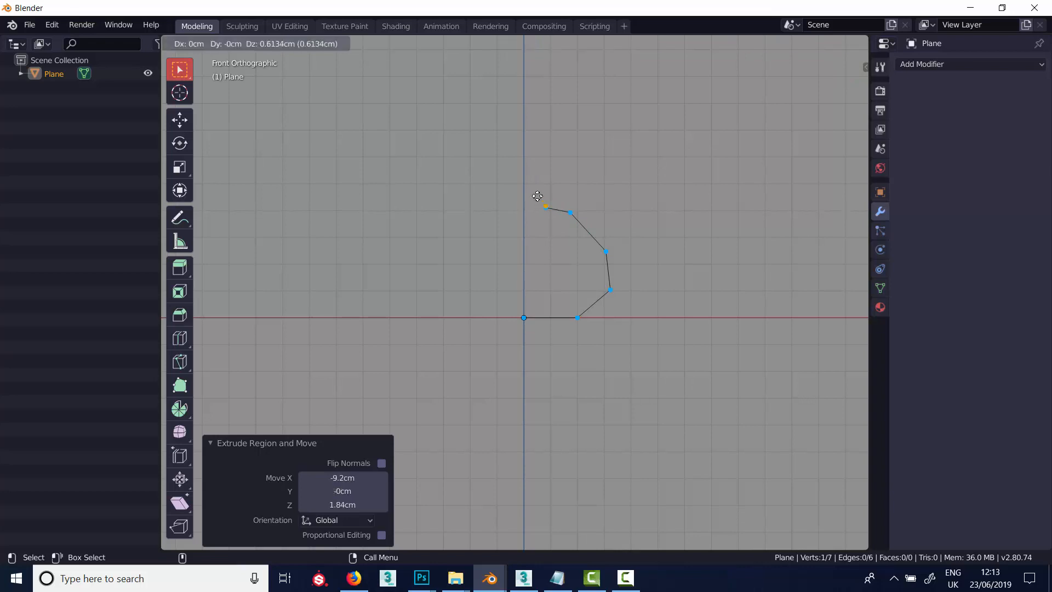
left_click(527, 169)
key("e")
left_click(516, 168)
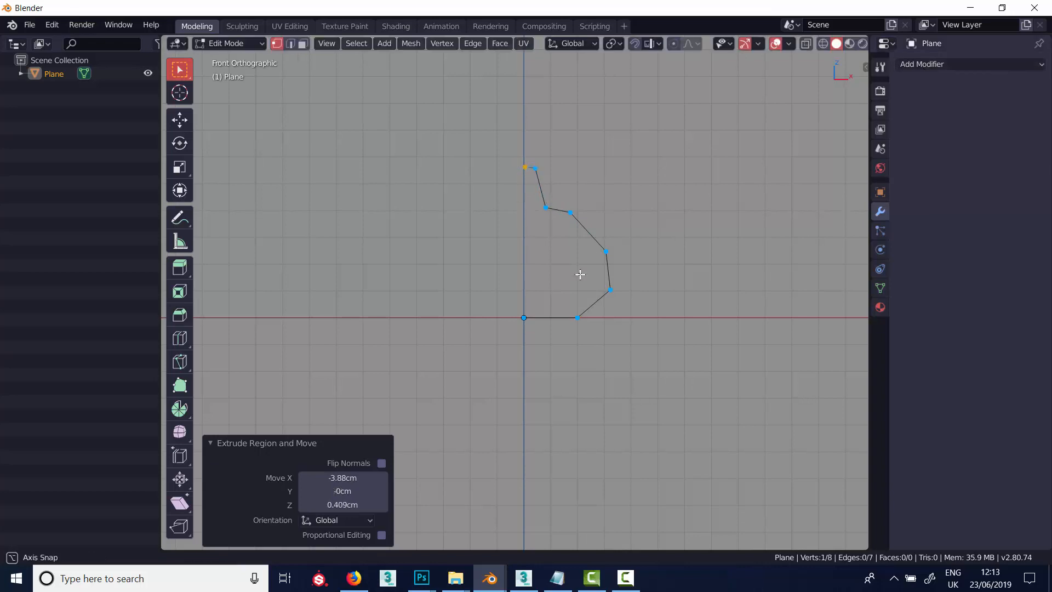
Try a Subdivision Surface modifier on the profile in Edit Mode and remove it again.
middle_click_drag(580, 272, 583, 279)
left_click(923, 66)
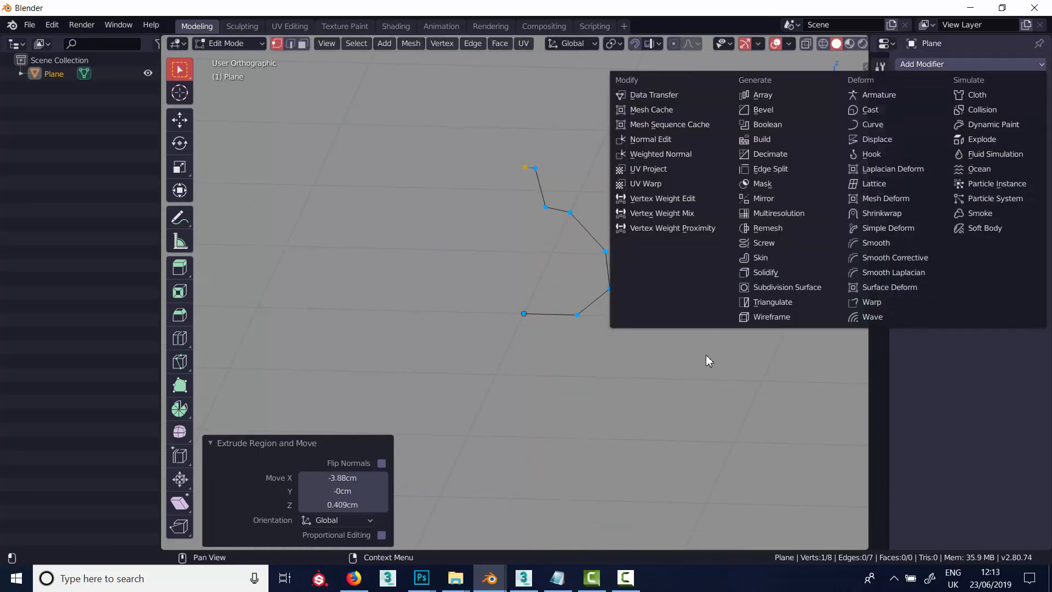
left_click(798, 288)
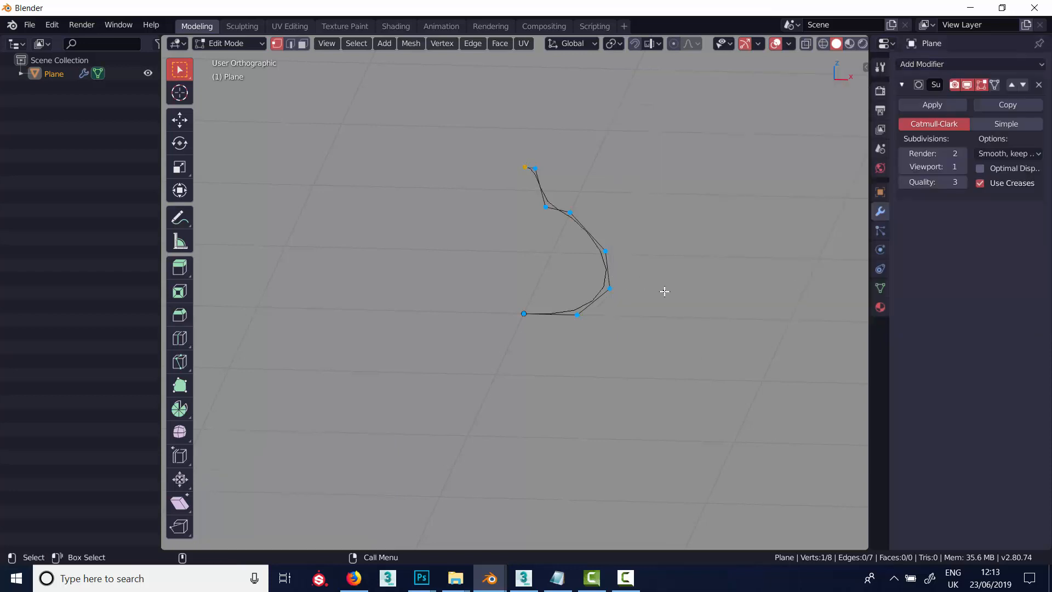
left_click(1038, 85)
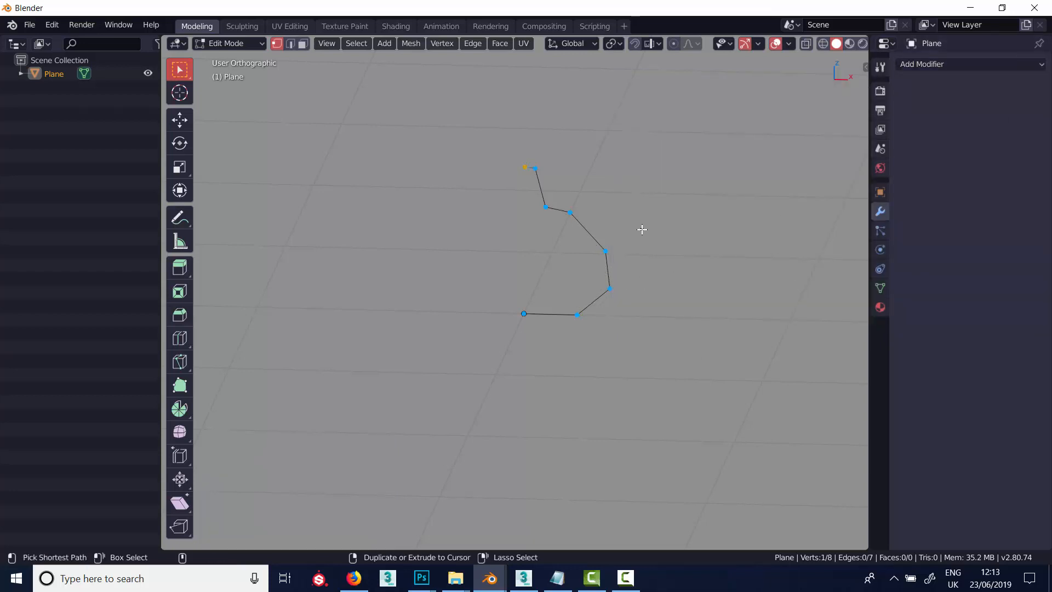
Return to Object Mode and give the profile a Subdivision Surface modifier with viewport level 2.
key("2")
key("Tab")
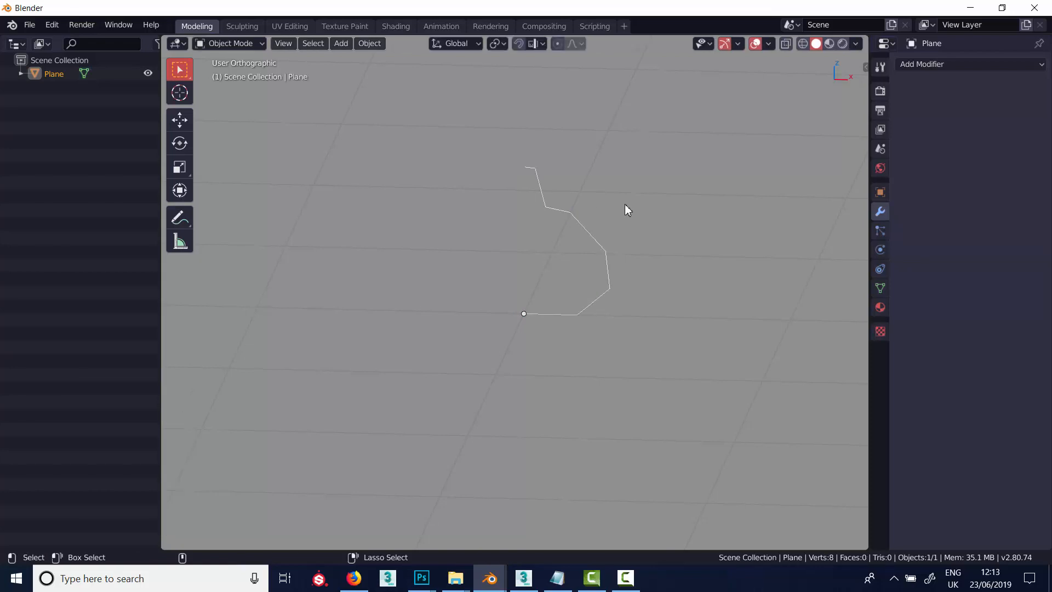
key("ctrl+2")
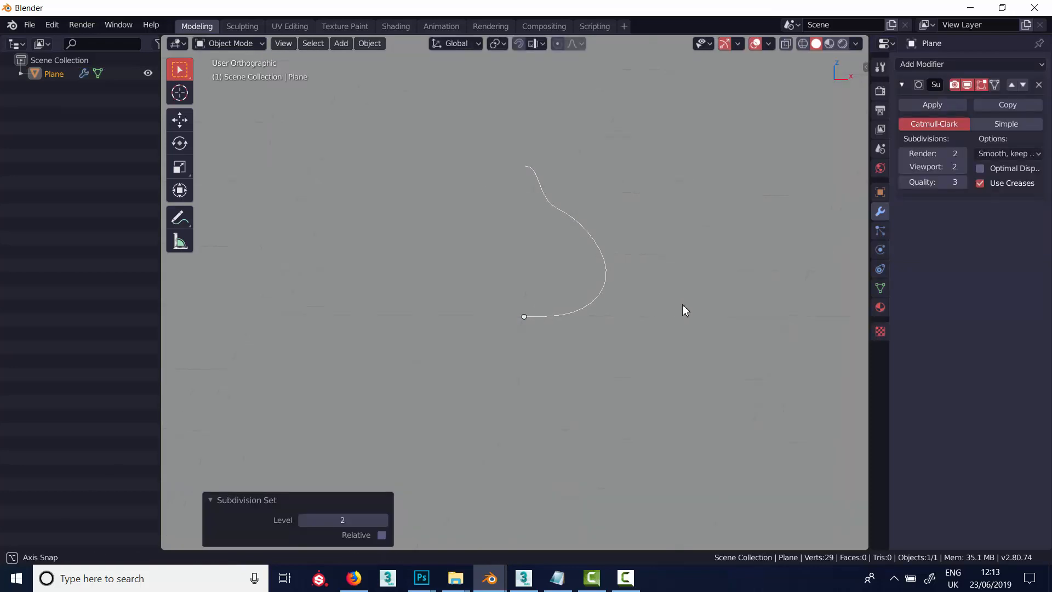
In Edit Mode from the front view, move the profile's shoulder vertex outward and nudge the vertex below it about 0.17 cm in X and 0.51 cm in Z.
key("KP_1")
key("Tab")
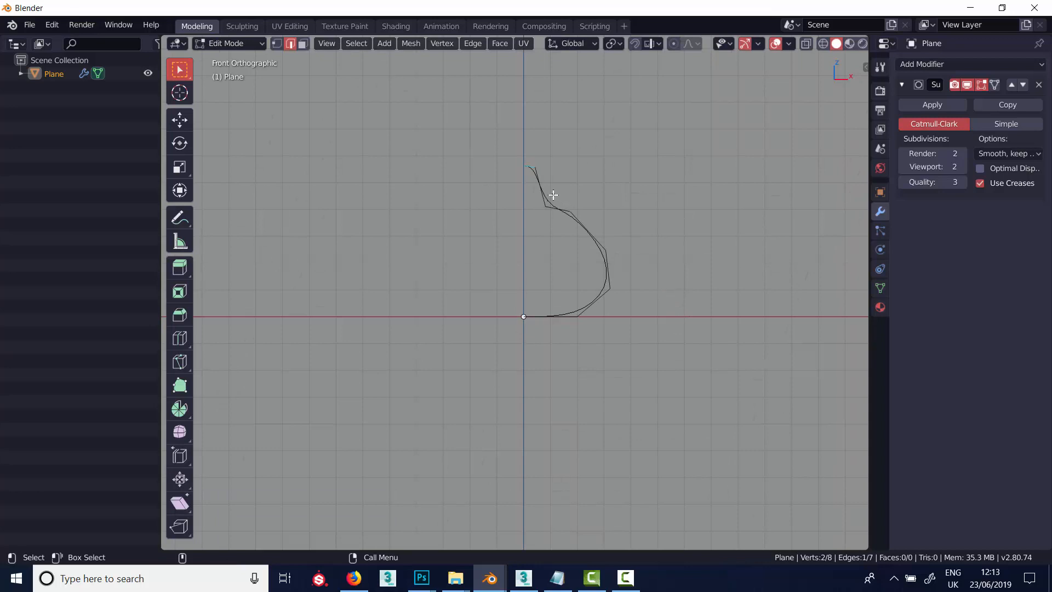
scroll(565, 241, "up", 1)
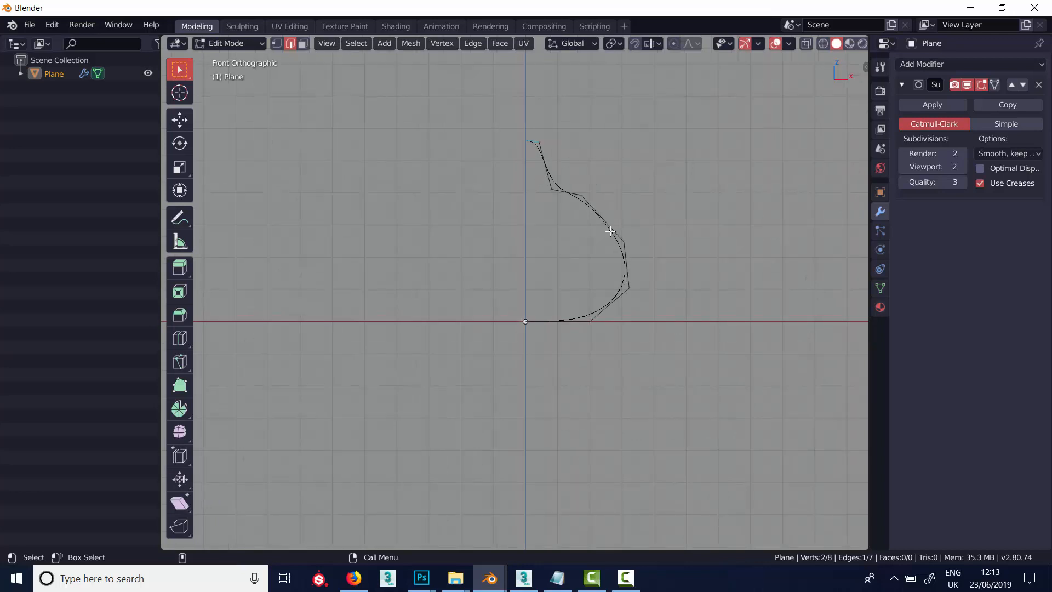
key("1")
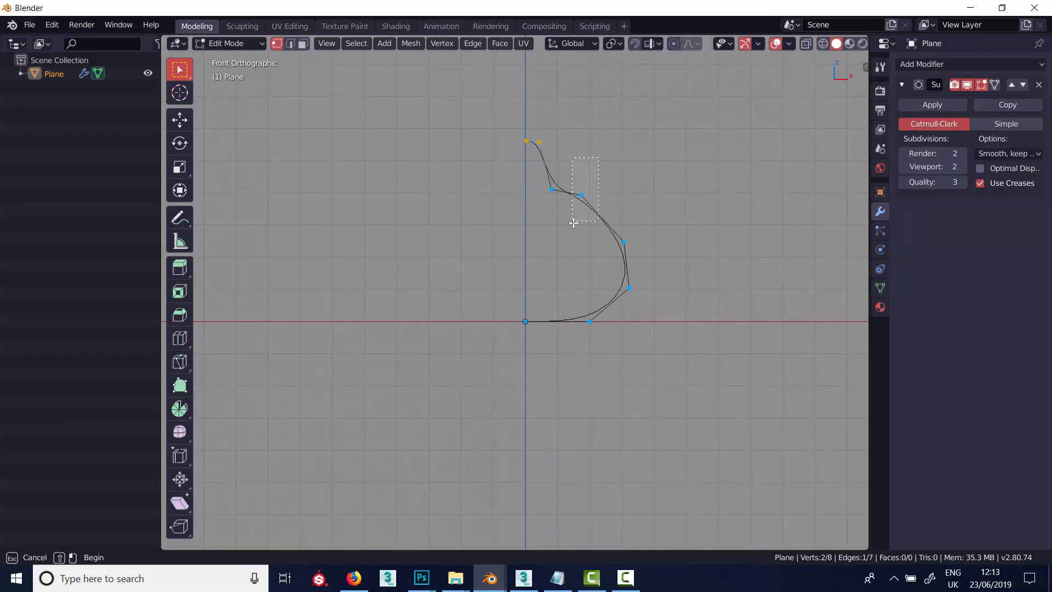
left_click(585, 198)
key("g")
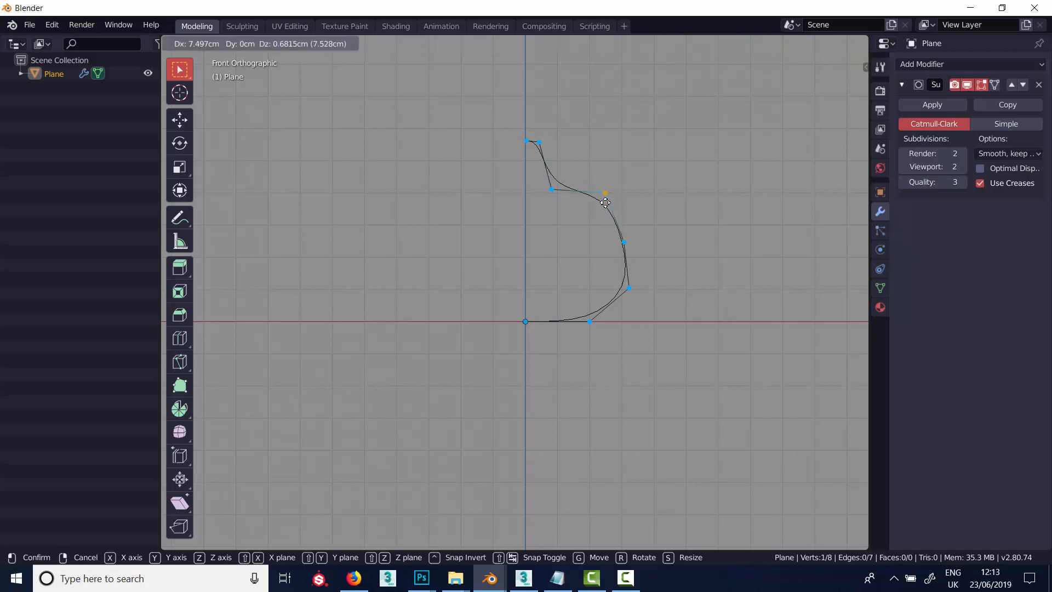
left_click(629, 240)
left_click(608, 259)
key("g")
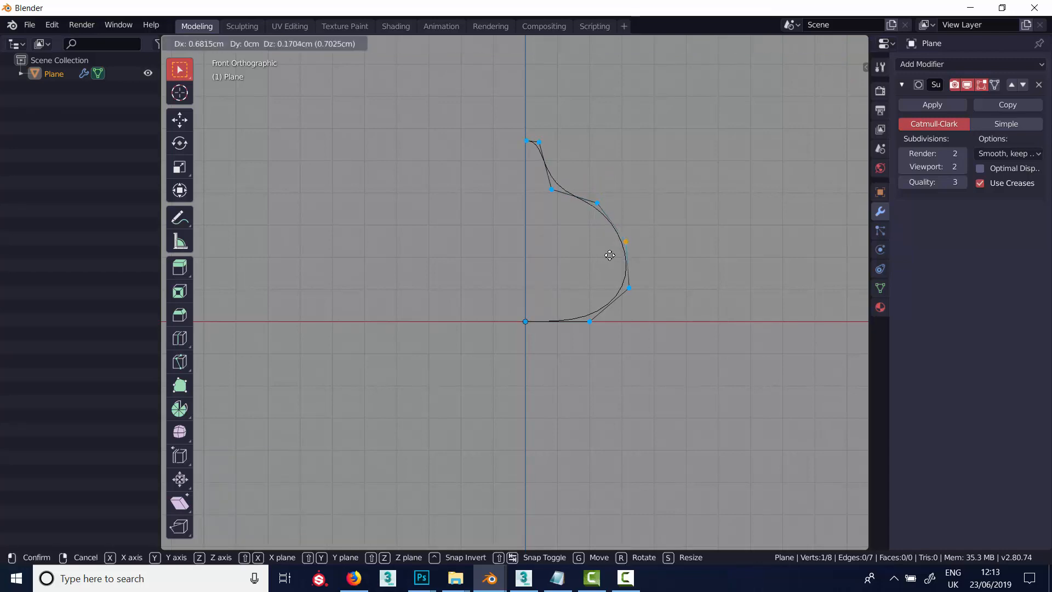
left_click(603, 255)
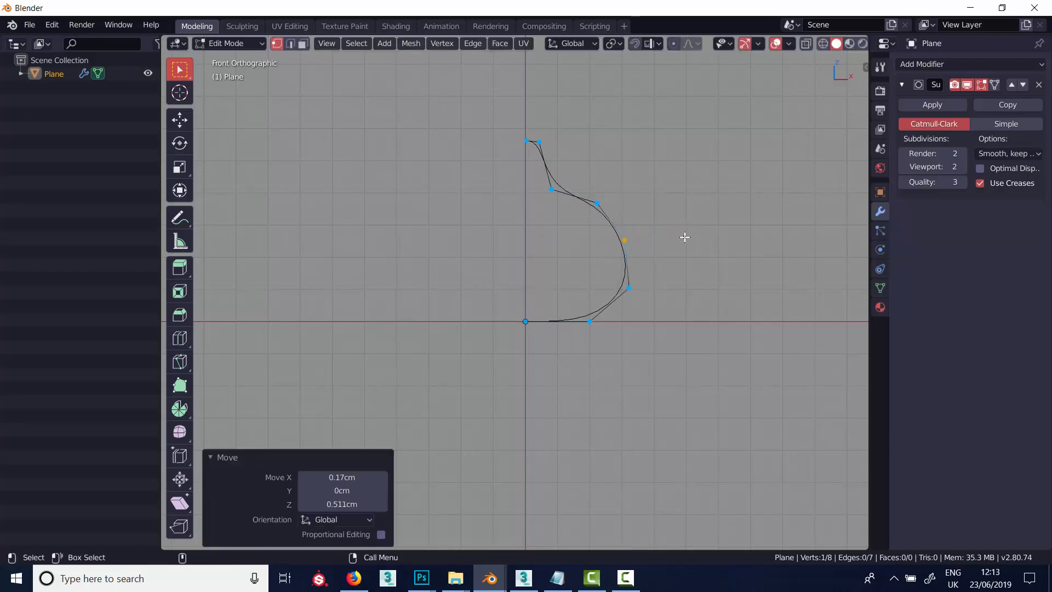
left_click(631, 298)
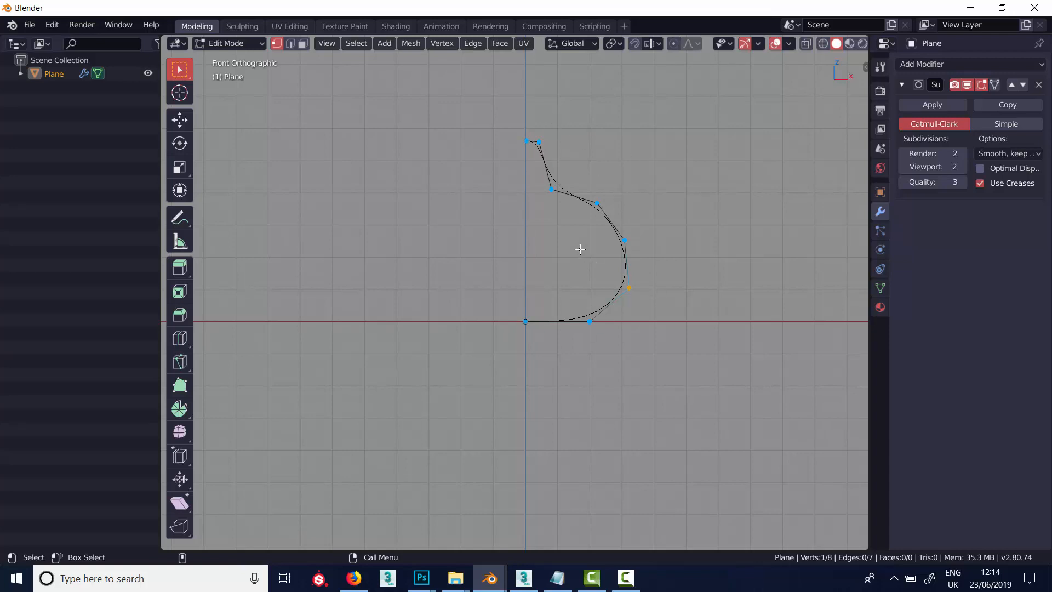
In Object Mode, convert the smoothed profile mesh to a curve.
key("Tab")
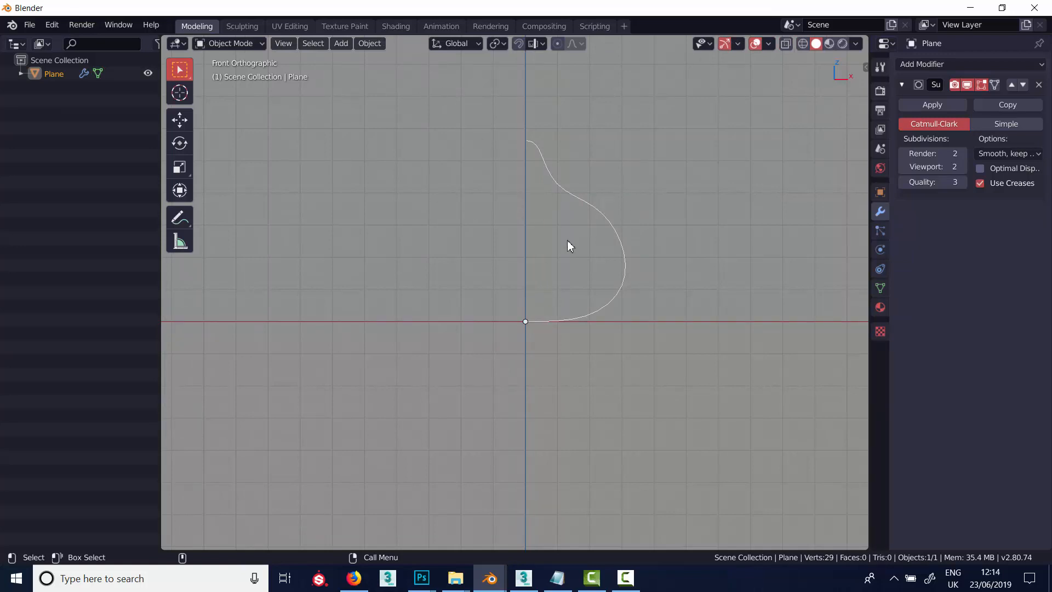
left_click(369, 44)
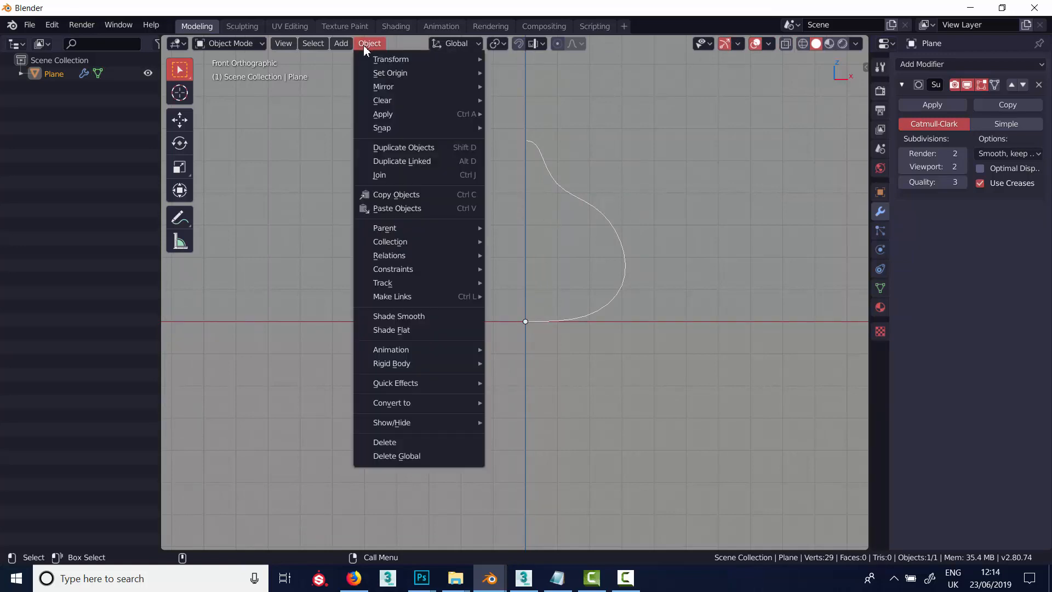
mouse_move(455, 404)
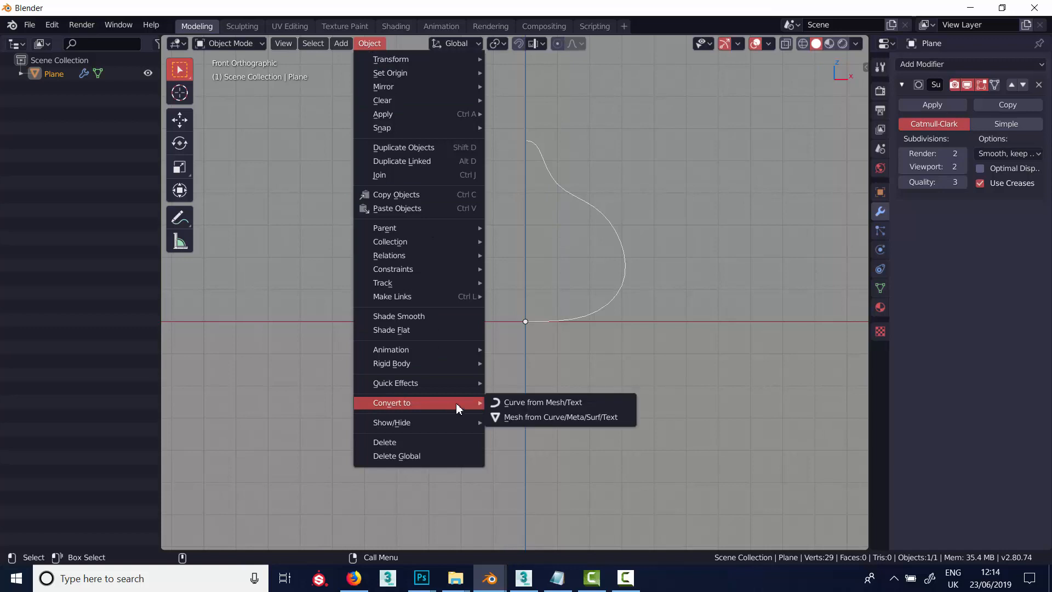
left_click(533, 402)
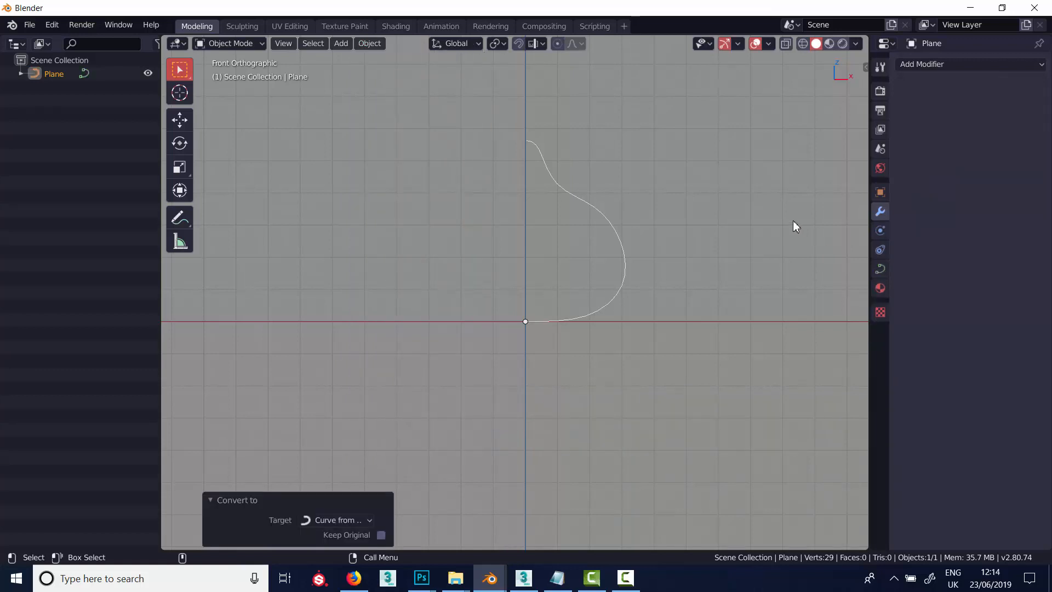
Set the curve's bevel depth to 2 cm to give the profile a tube-like thickness.
left_click(881, 270)
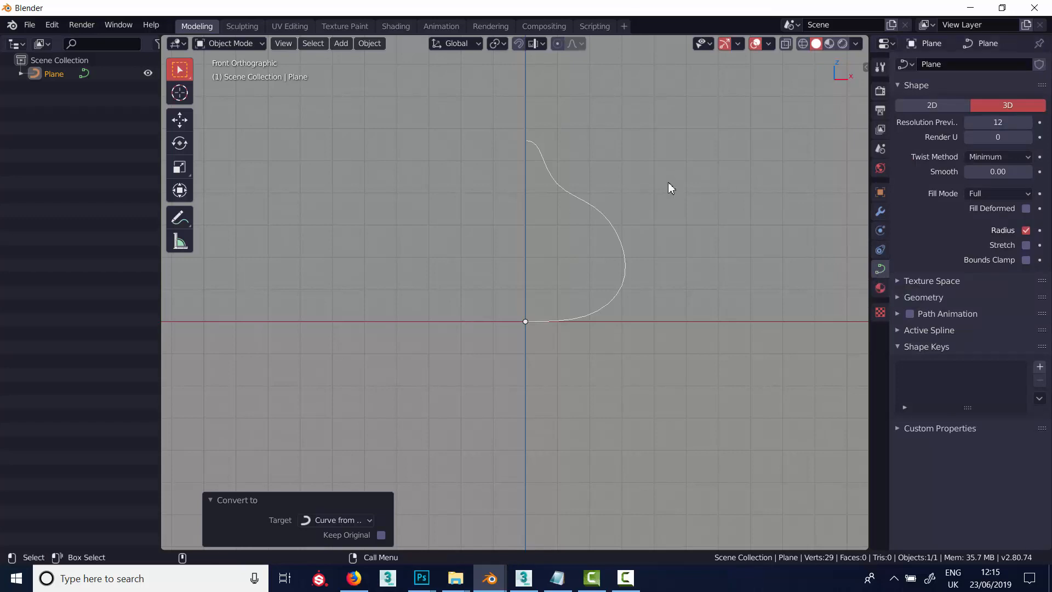
left_click(898, 297)
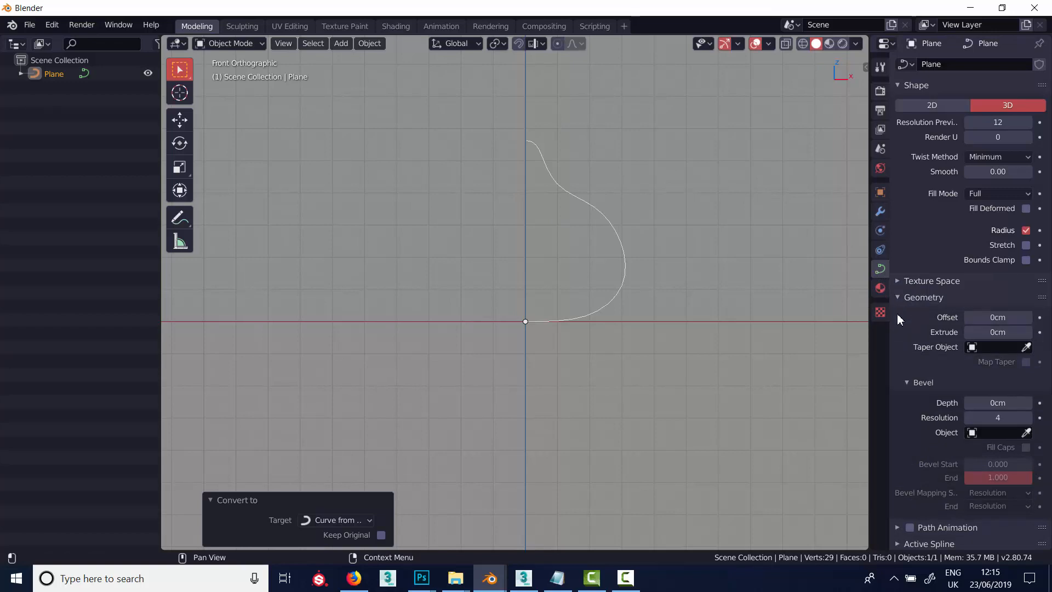
mouse_move(1021, 403)
left_mouse_down()
mouse_move(1038, 410)
mouse_move(1009, 412)
left_mouse_up()
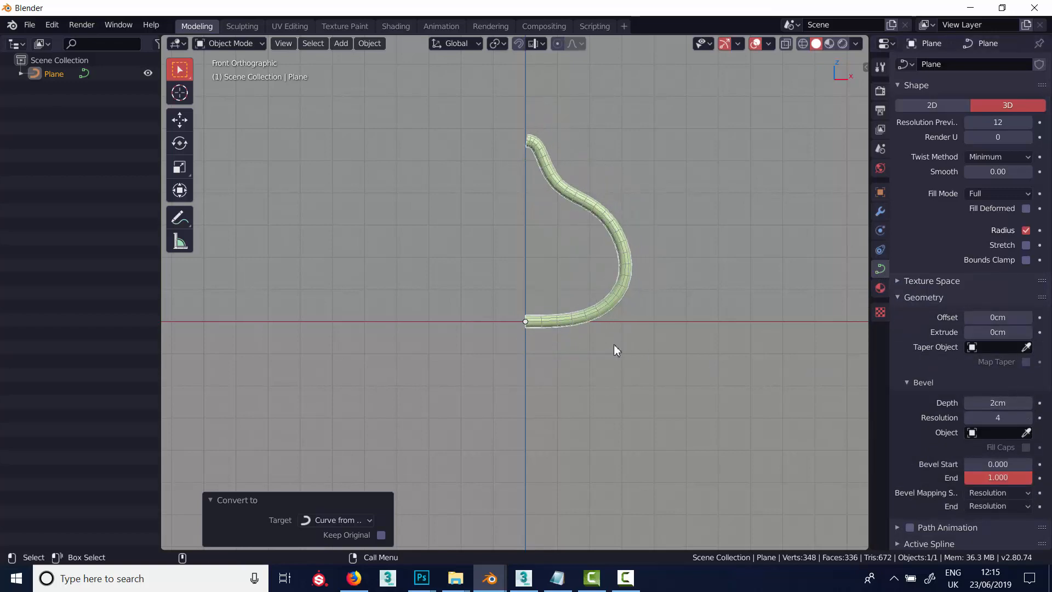
middle_click_drag(614, 345, 633, 308)
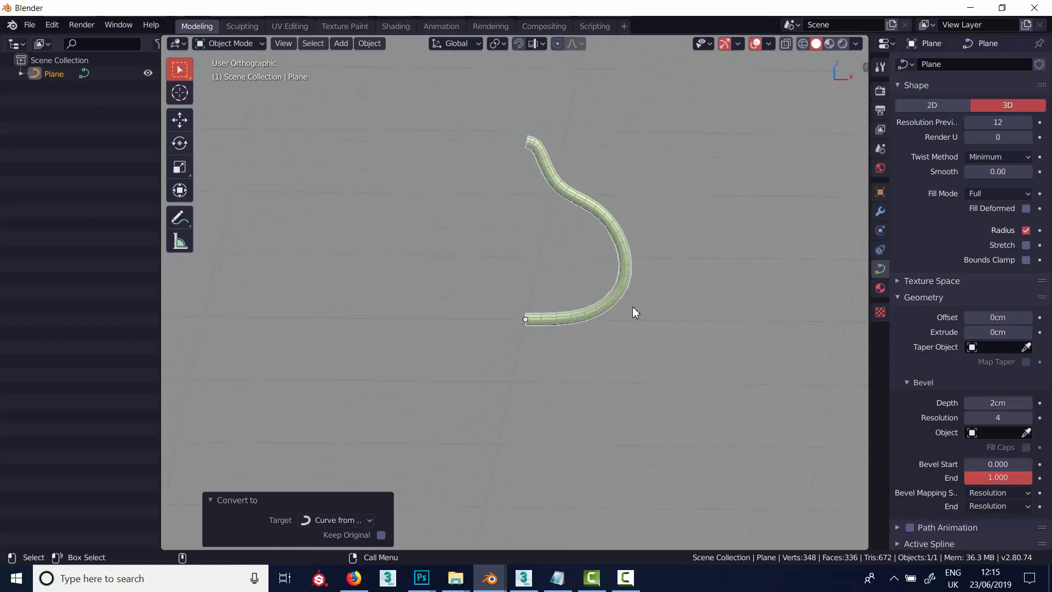
Undo the bevel and the curve conversion to get back to the editable profile mesh.
key("ctrl+z")
key("ctrl+z")
key("ctrl+z")
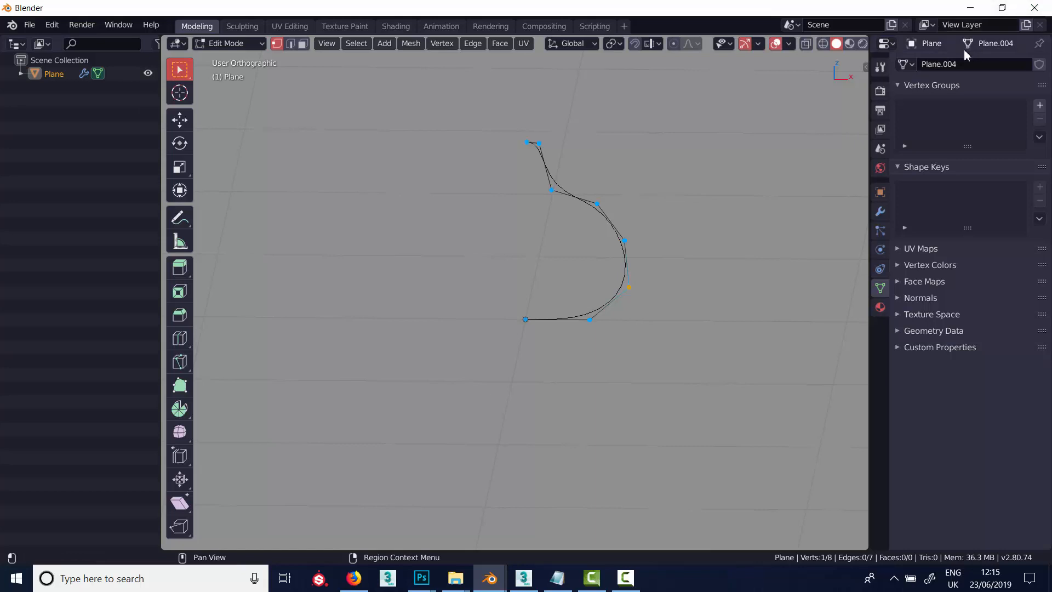
In Object Mode from the front view, replace the profile's Subdivision Surface modifier with a Screw modifier.
left_click(880, 211)
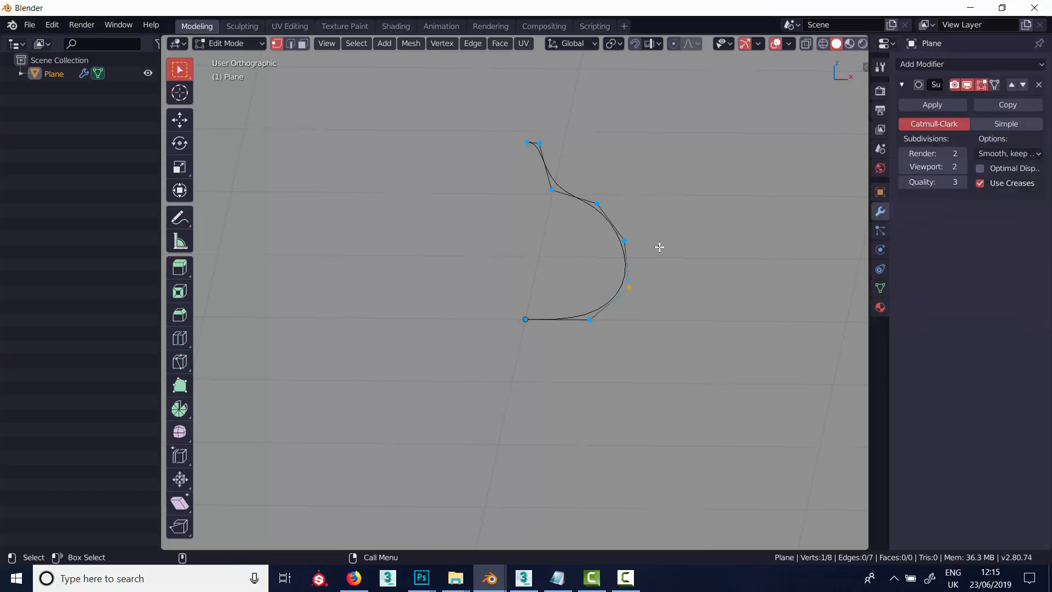
key("Tab")
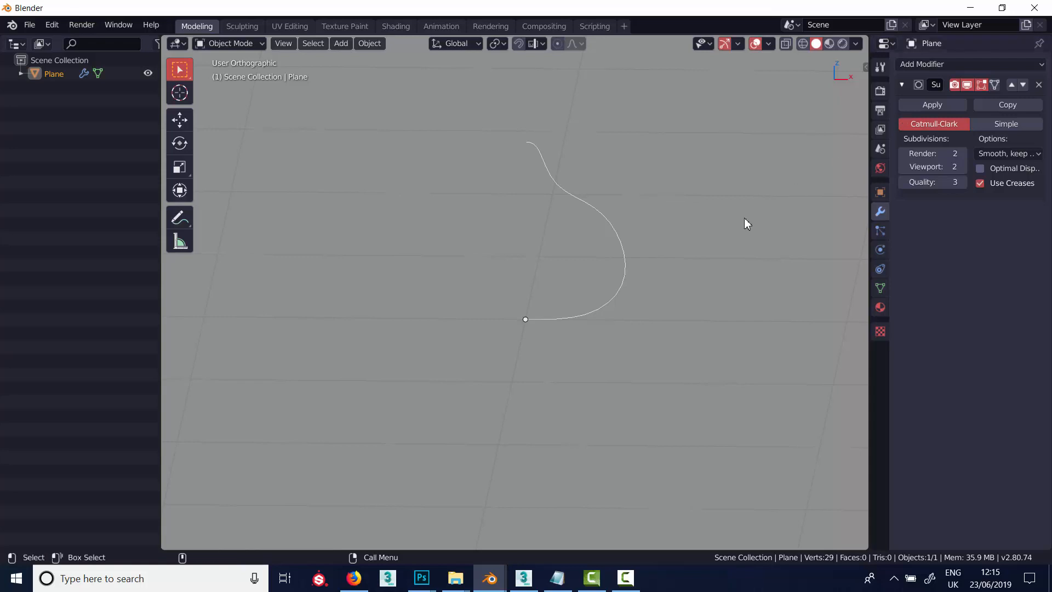
key("KP_1")
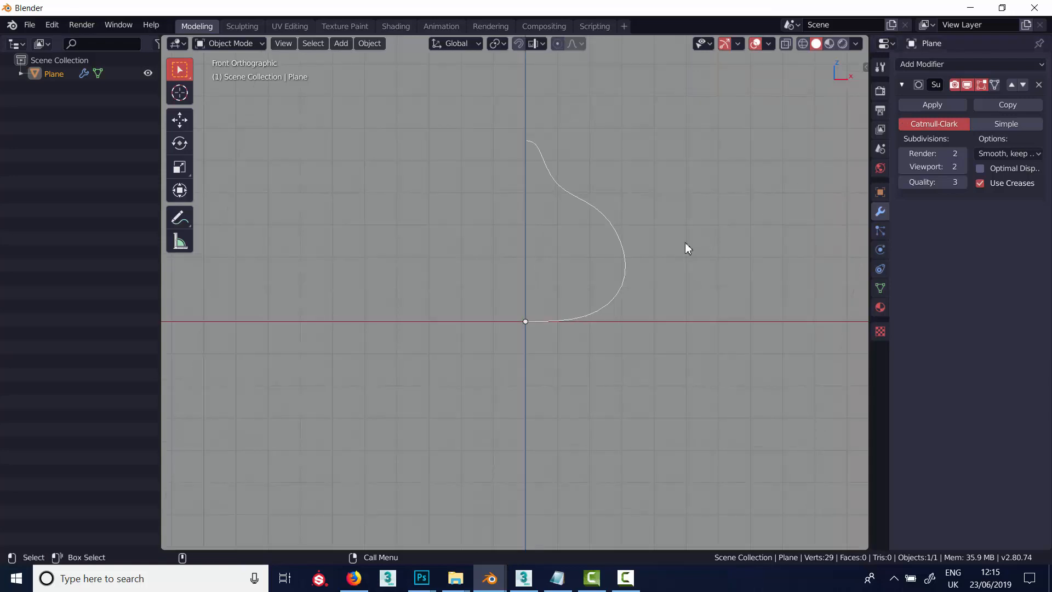
middle_click_drag(660, 305, 676, 318, "shift")
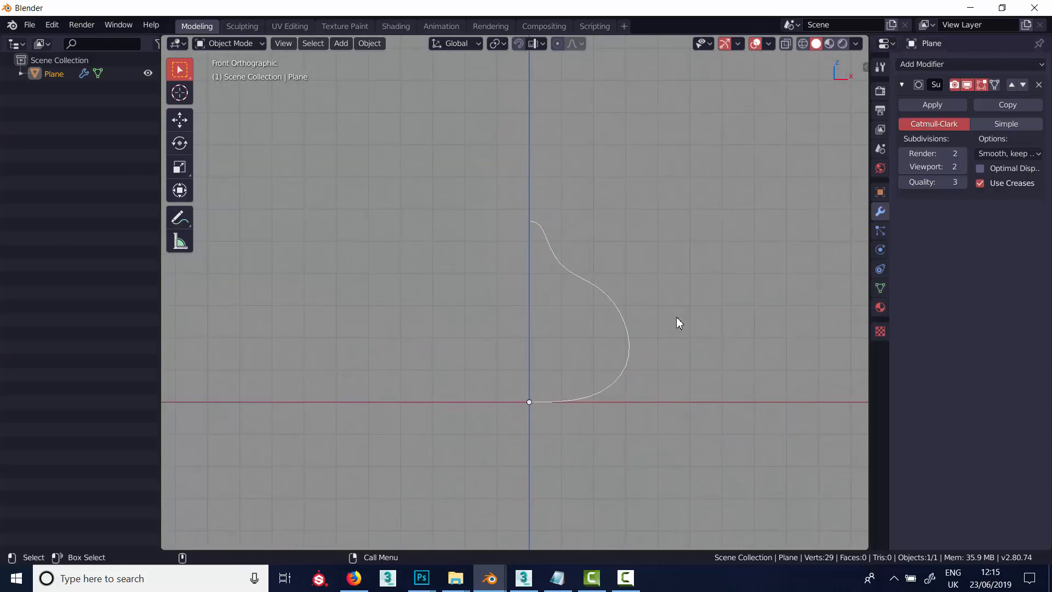
left_click(1039, 84)
left_click(945, 64)
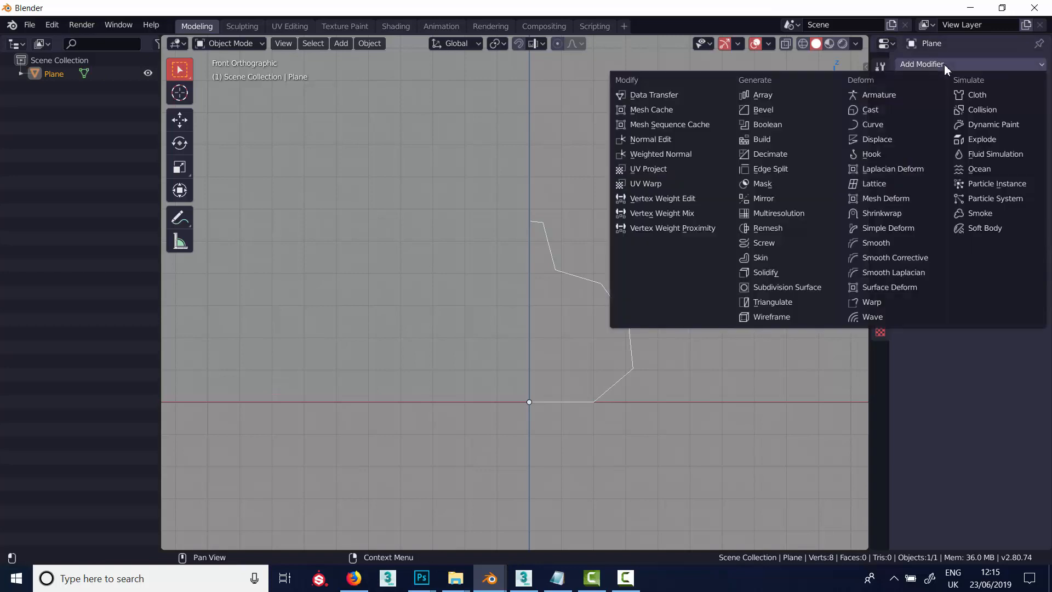
left_click(780, 241)
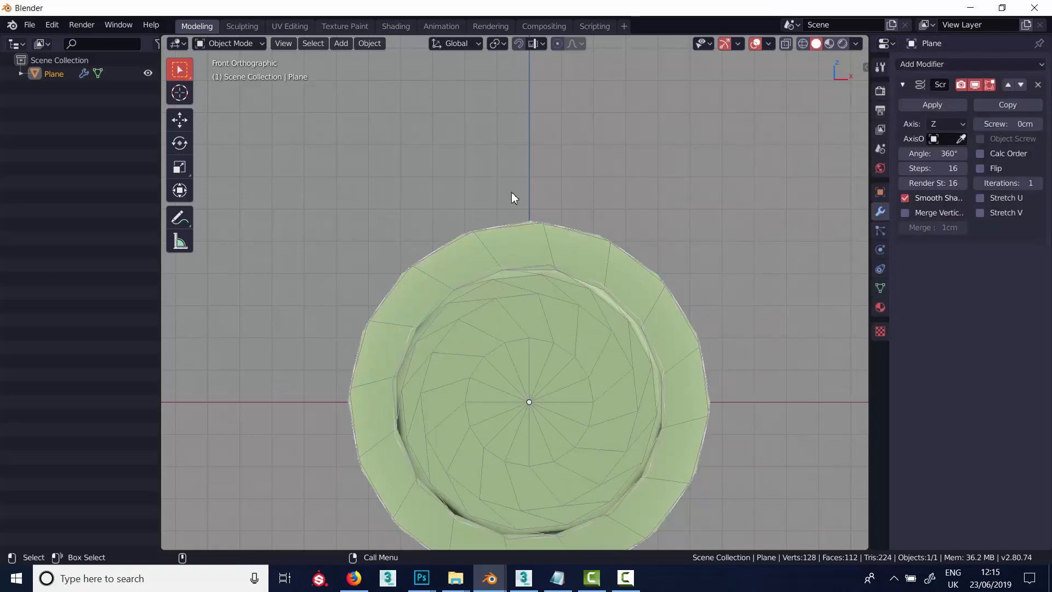
Set the Screw modifier's axis to Y and flip its normals.
left_click(941, 124)
left_click(940, 154)
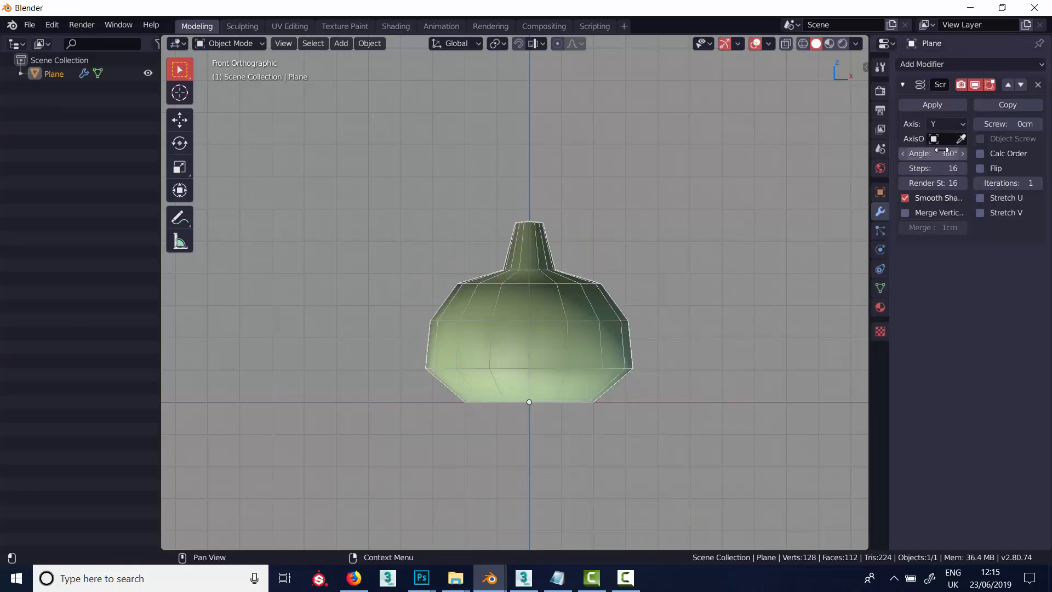
left_click(982, 170)
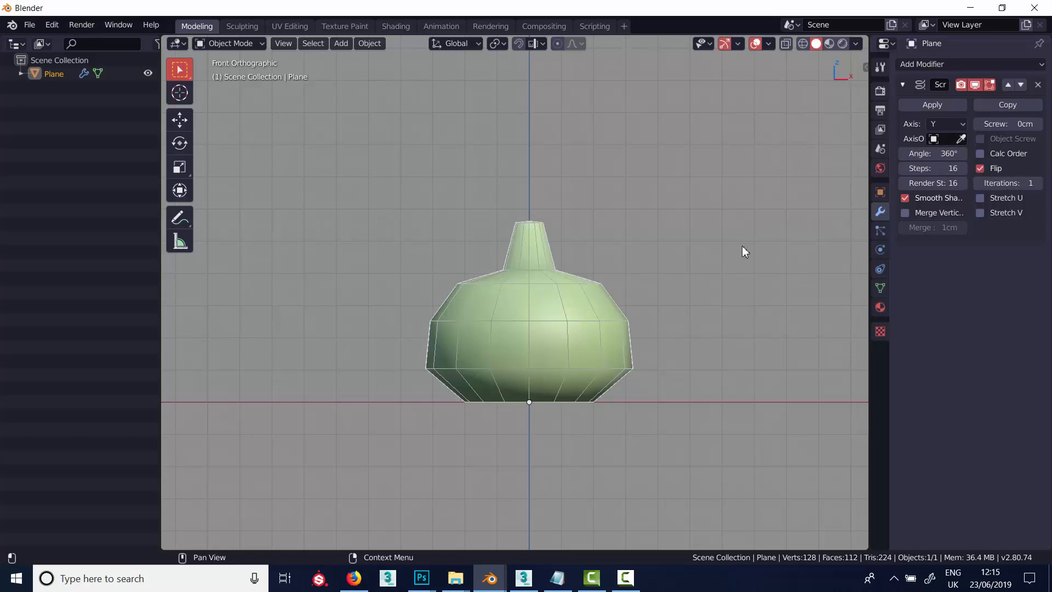
mouse_move(614, 301)
middle_mouse_down()
mouse_move(564, 334)
mouse_move(585, 327)
middle_mouse_up()
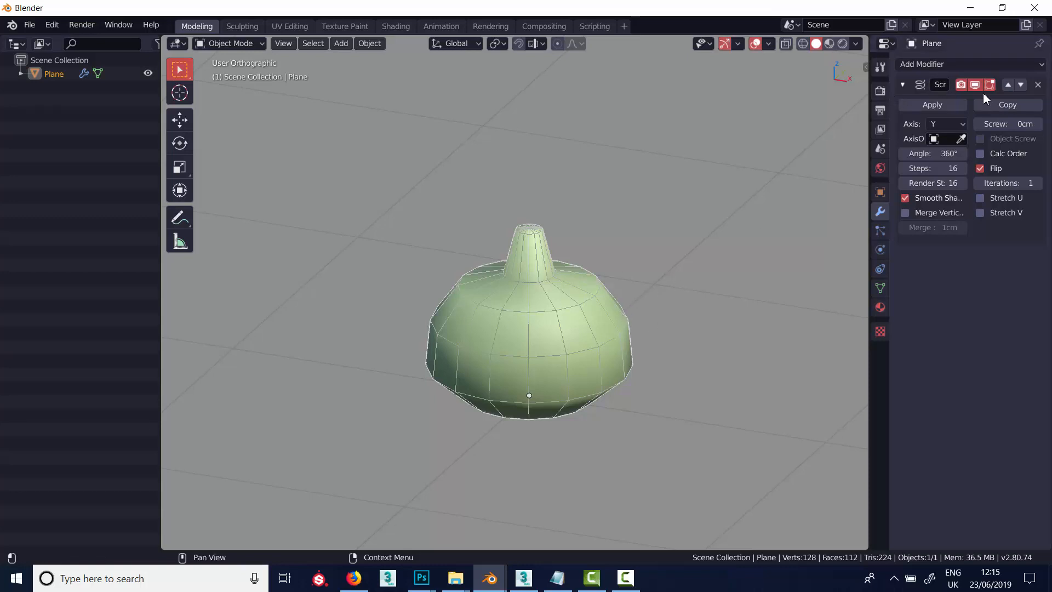
scroll(646, 258, "down", 2)
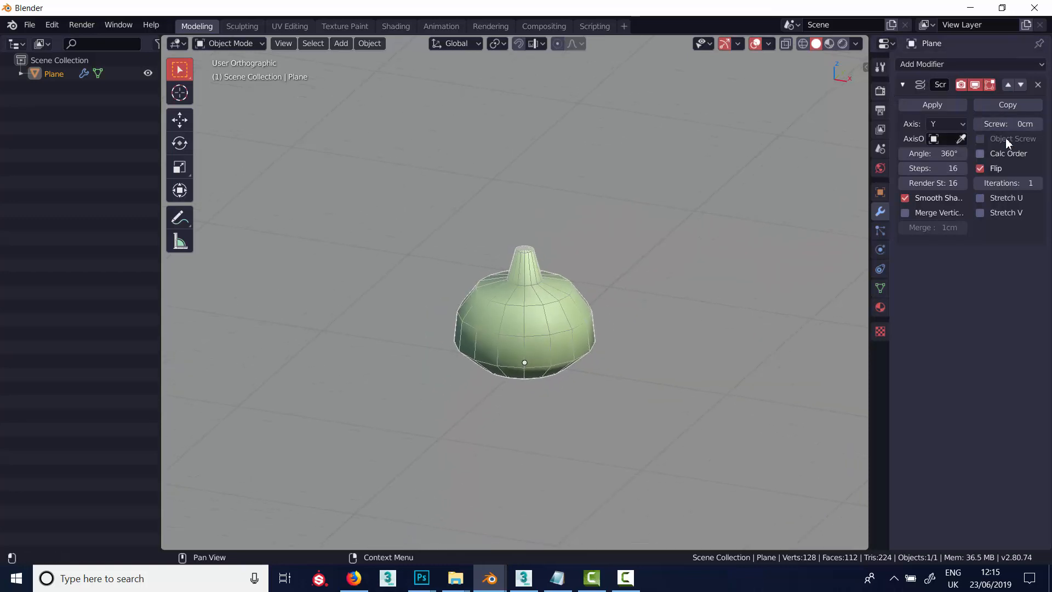
Try out the Screw modifier's screw offset, angle and steps, including 12 steps, and toggle smooth shading off and on.
mouse_move(1041, 125)
left_mouse_down()
mouse_move(1050, 131)
mouse_move(7, 129)
mouse_move(1041, 129)
left_mouse_up()
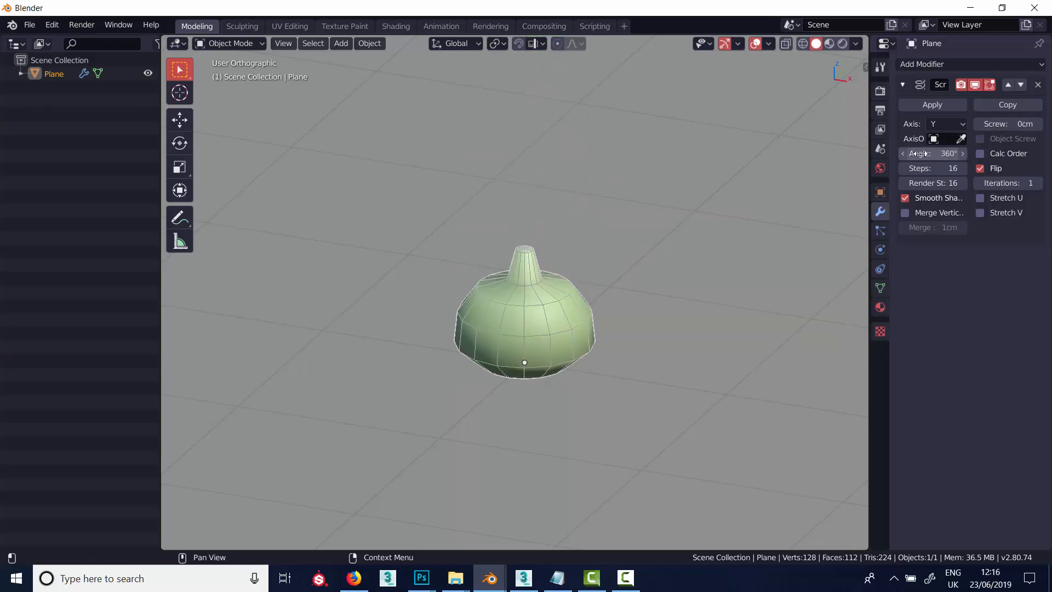
mouse_move(909, 157)
left_mouse_down()
mouse_move(822, 172)
mouse_move(461, 172)
mouse_move(63, 124)
mouse_move(520, 152)
mouse_move(903, 153)
left_mouse_up()
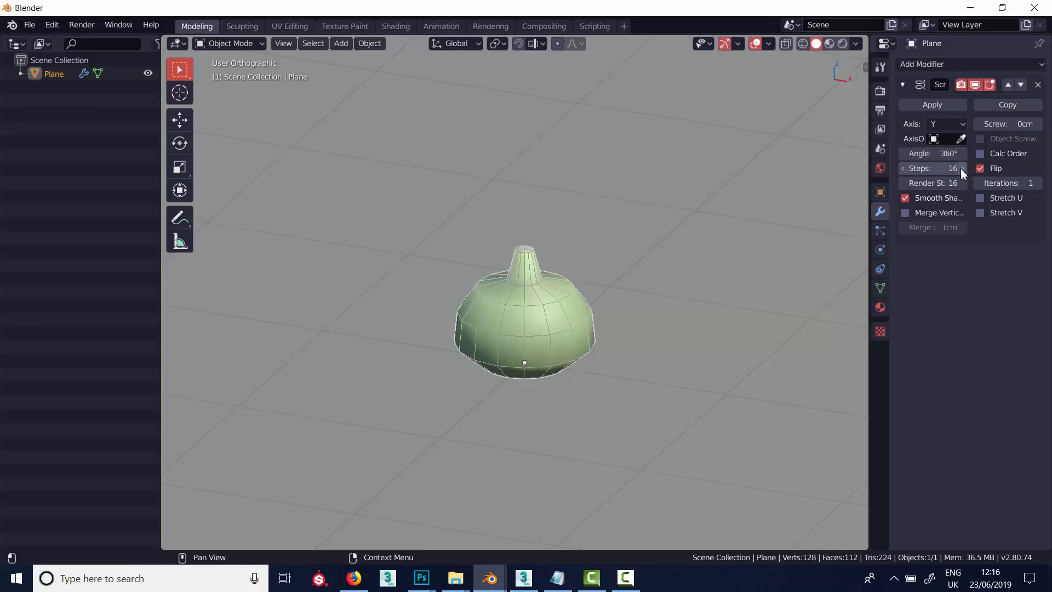
mouse_move(961, 169)
left_mouse_down()
mouse_move(970, 167)
mouse_move(961, 163)
left_mouse_up()
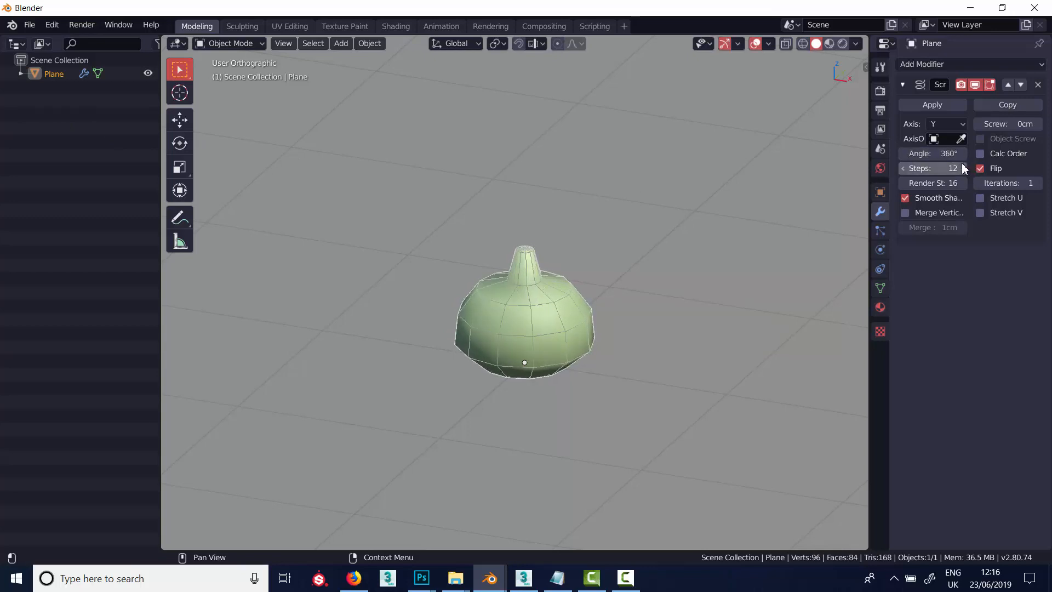
left_click(906, 198)
left_click(905, 198)
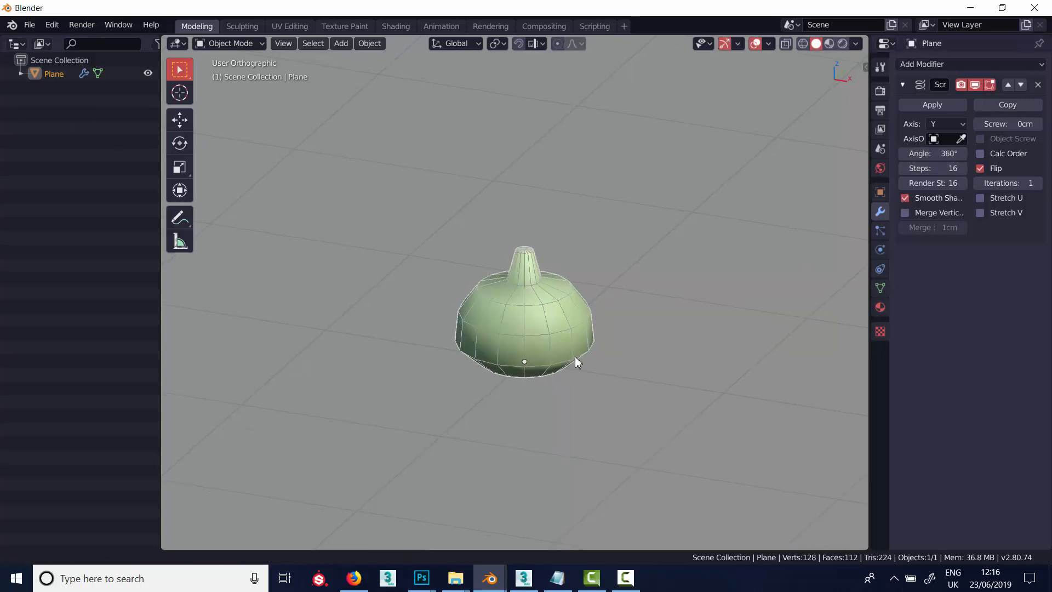
In Edit Mode from the front view, try out moving the profile's upper belly vertex.
mouse_move(574, 356)
middle_mouse_down()
mouse_move(574, 294)
mouse_move(559, 289)
mouse_move(581, 318)
middle_mouse_up()
scroll(571, 312, "up", 3)
middle_click_drag(652, 404, 639, 283)
key("Tab")
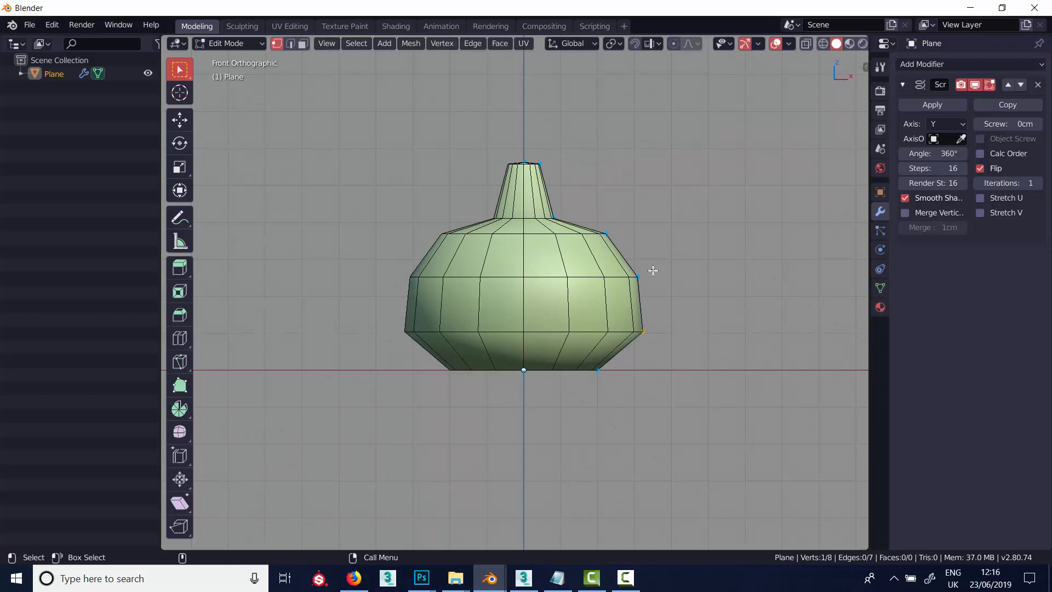
key("g")
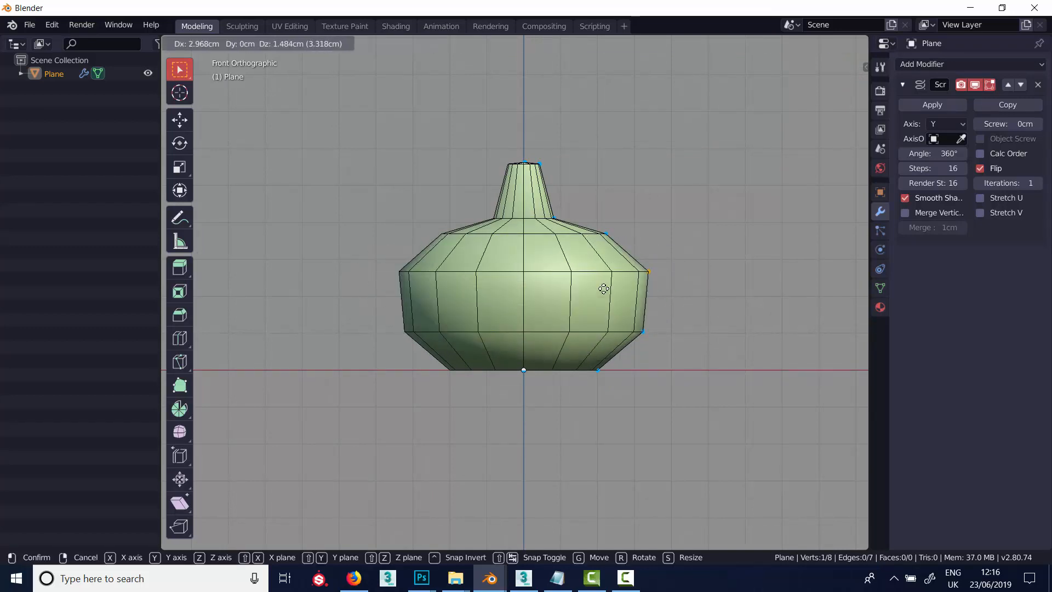
left_click(601, 287)
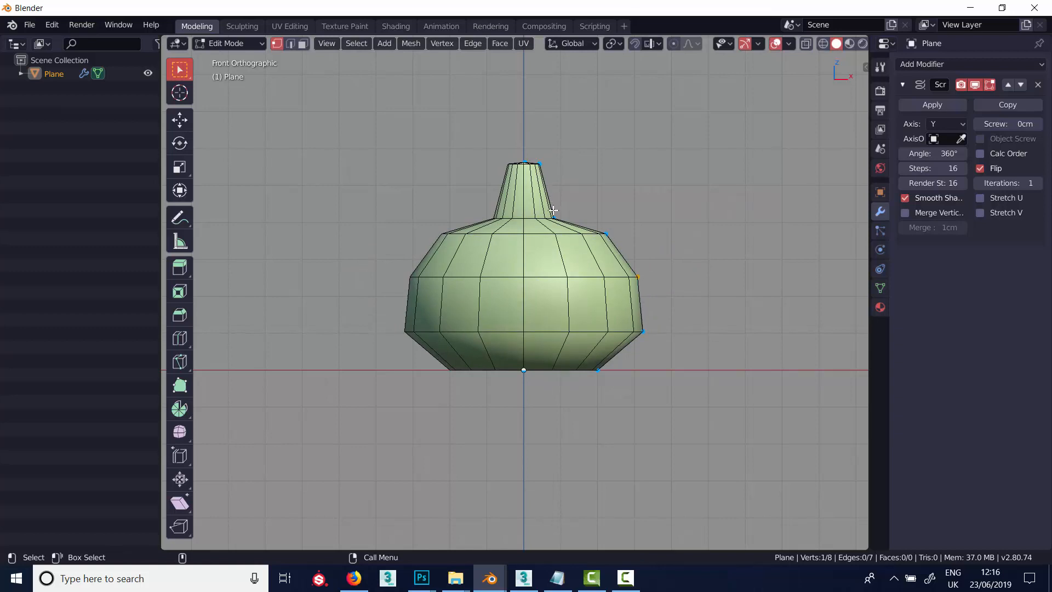
Select the two topmost profile vertices and move them about 21.5 cm outward in X and 3.3 cm up in Z.
middle_click_drag(579, 328, 571, 378)
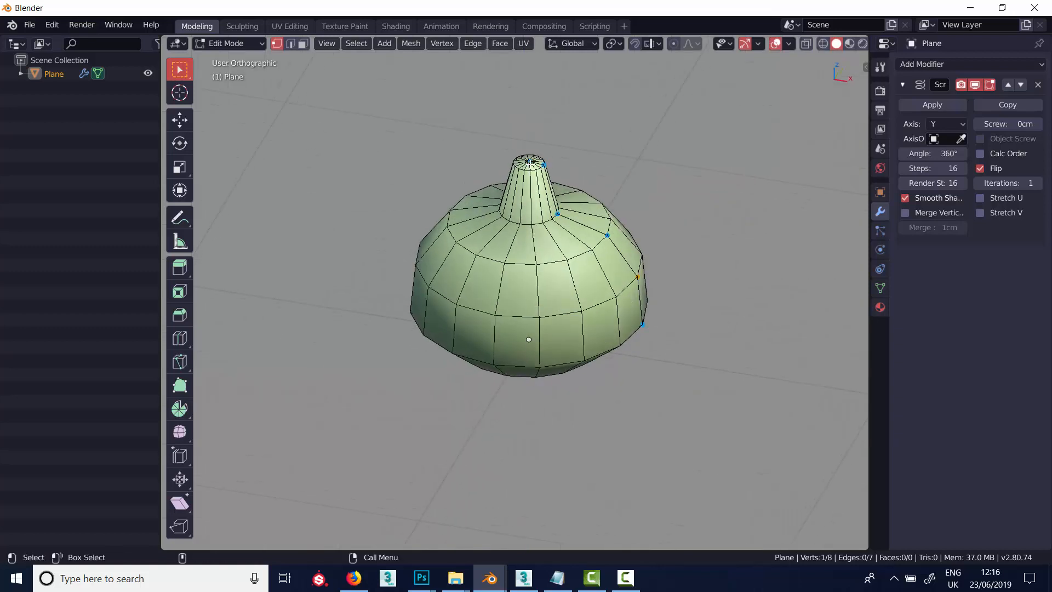
left_click(544, 165, "shift")
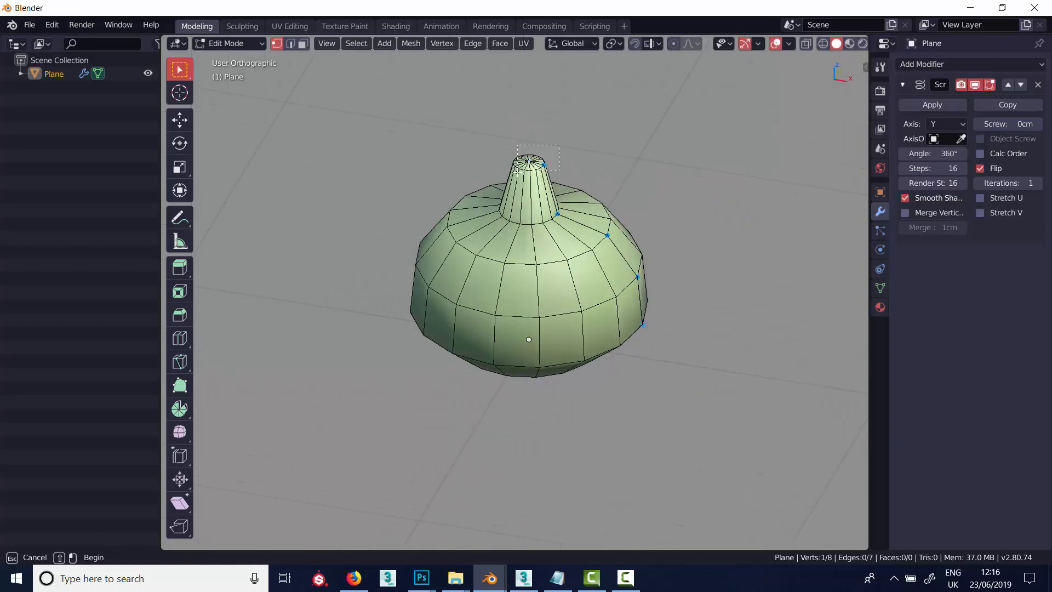
middle_click_drag(570, 227, 586, 202)
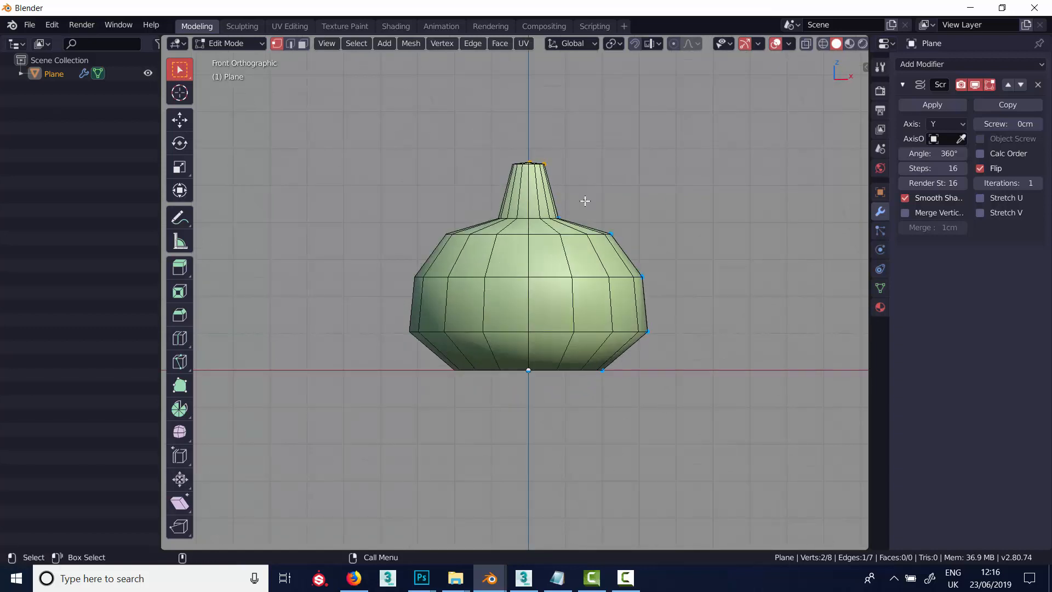
key("g")
left_click(659, 182)
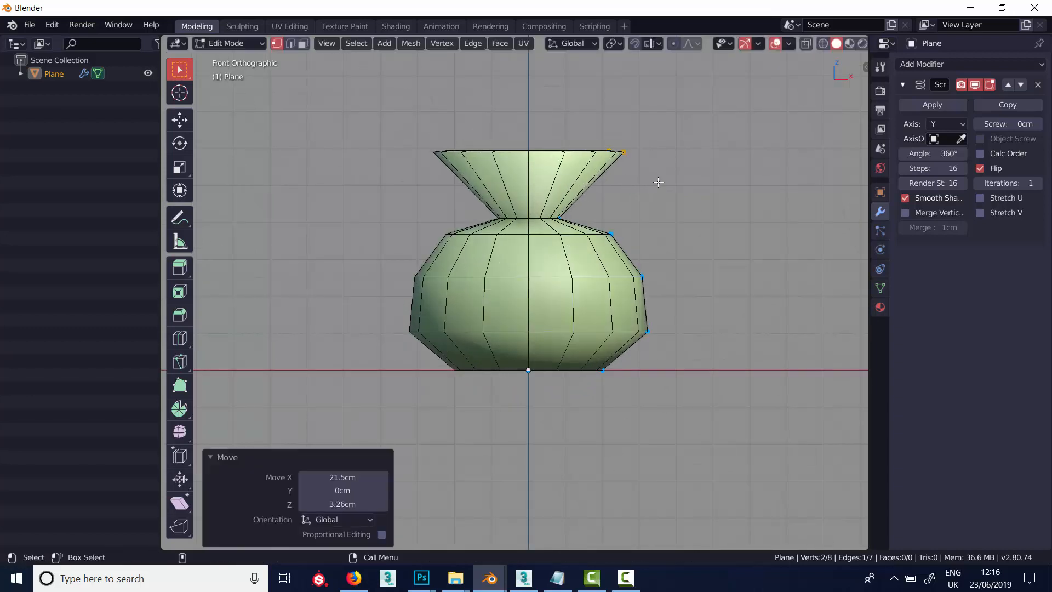
Move only the profile's inner top end vertex about -1.2 cm in X and 10.1 cm up in Z.
left_click(611, 163)
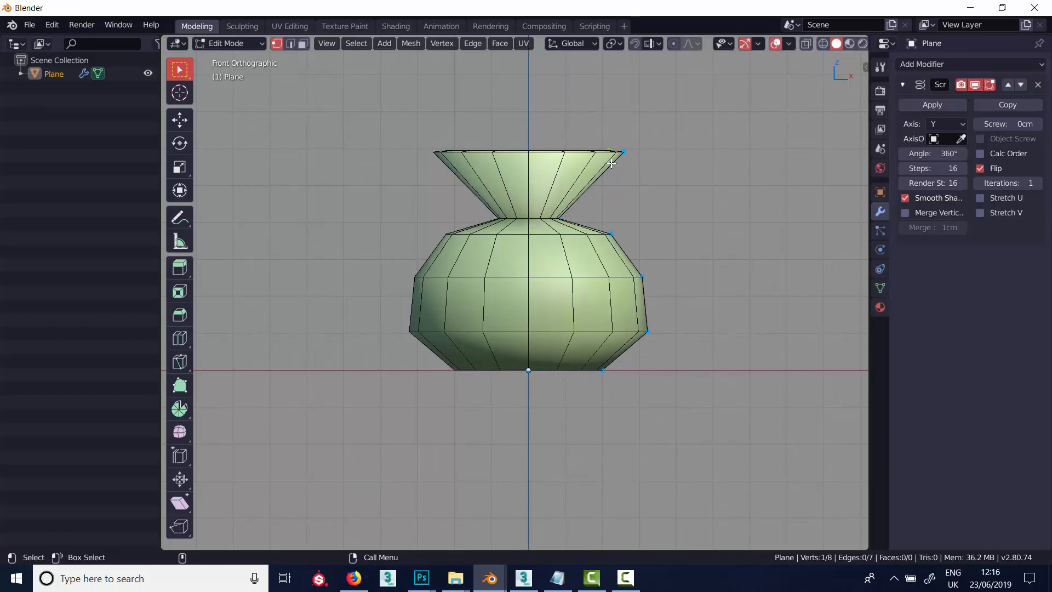
key("g")
left_click(608, 126)
Extrude the top end vertex twice, about -4.5 cm in X and 14.7 cm in Z, then about -7.9 cm and 7 cm.
middle_click_drag(676, 132, 670, 234, "shift")
key("e")
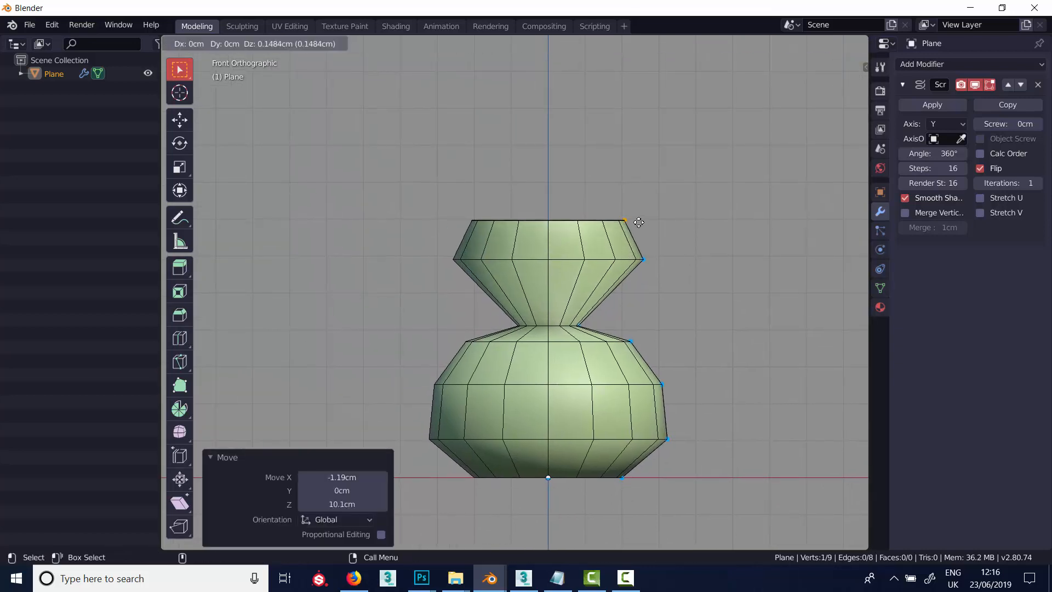
left_click(622, 173)
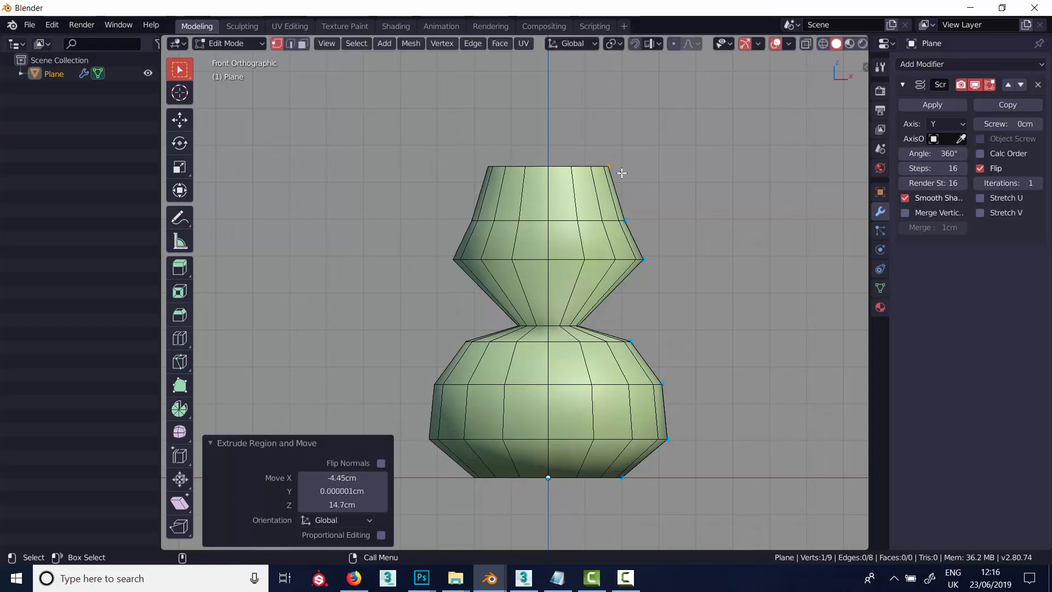
key("e")
left_click(593, 147)
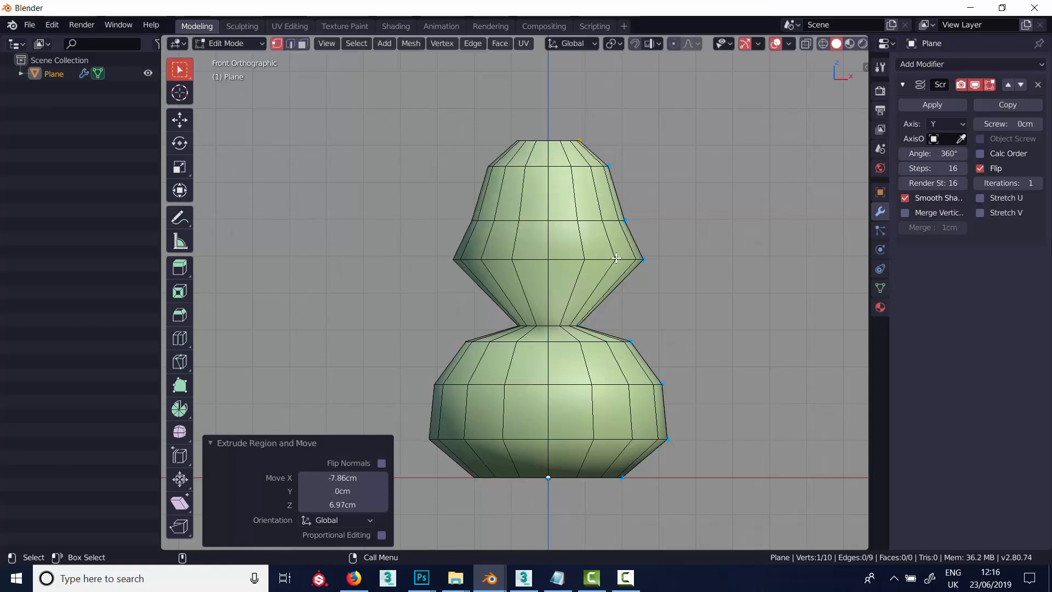
Vertex-bevel the outermost vertex of the vase's upper bulge by about 2.56 cm with 1 segment.
left_click(644, 260)
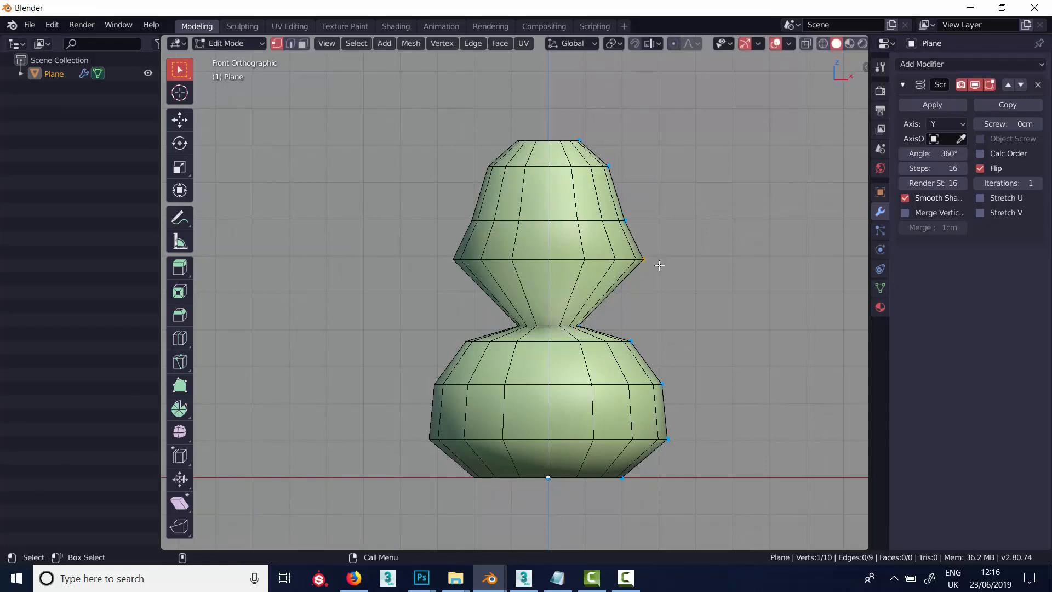
key("ctrl+shift+b")
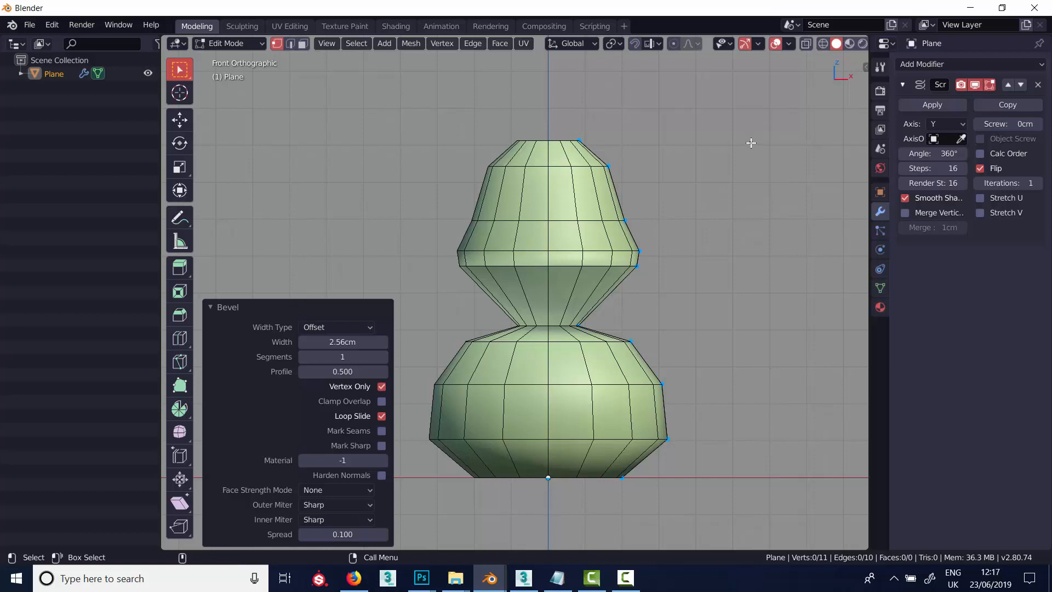
middle_click_drag(698, 308, 656, 285)
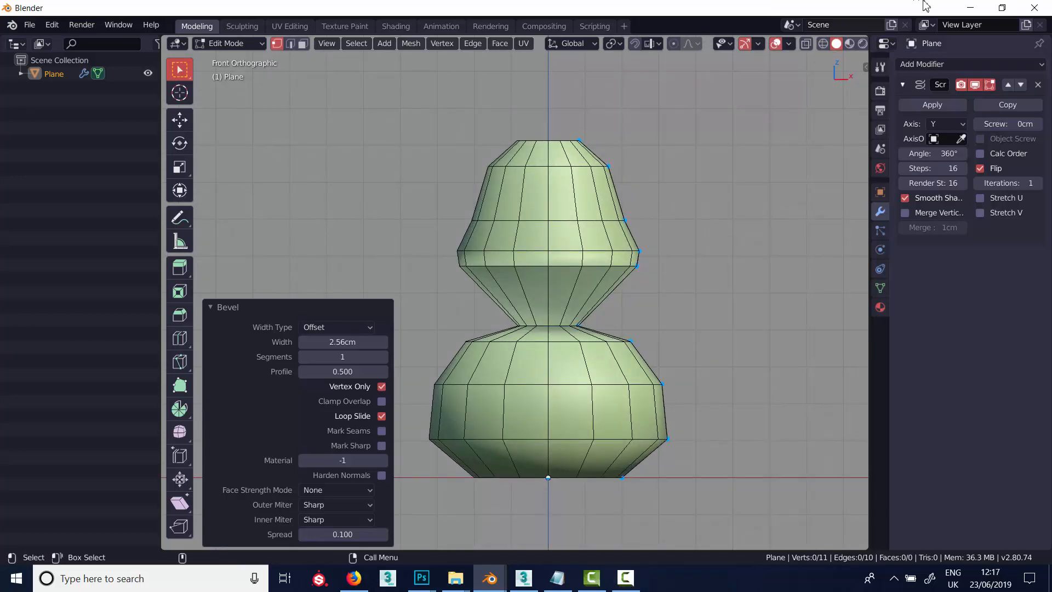
Add a Subdivision Surface modifier and a Solidify modifier after Screw on the profile.
left_click(1035, 64)
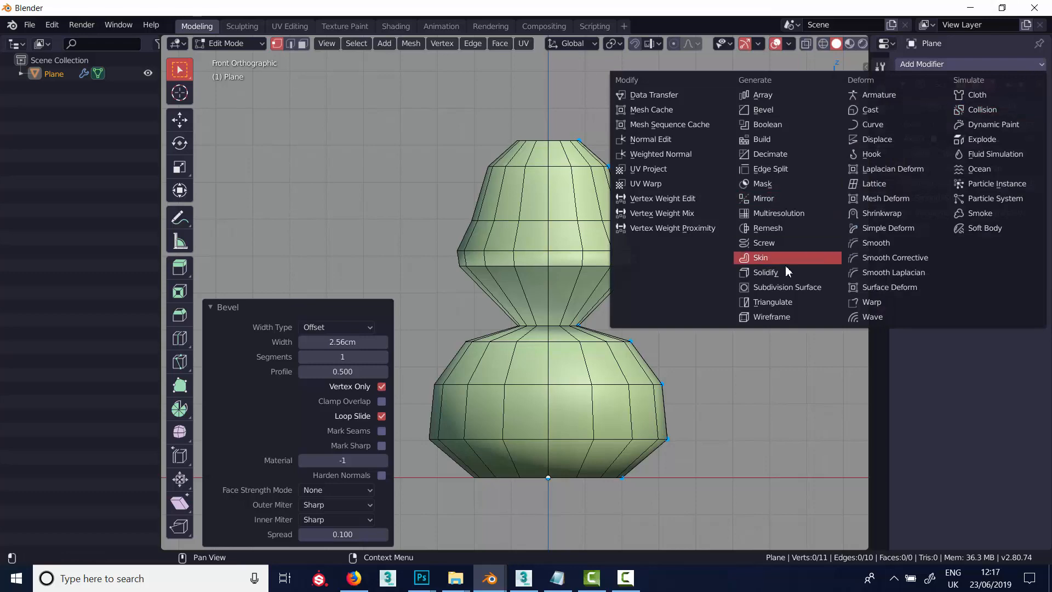
left_click(794, 286)
middle_click_drag(685, 191, 672, 217)
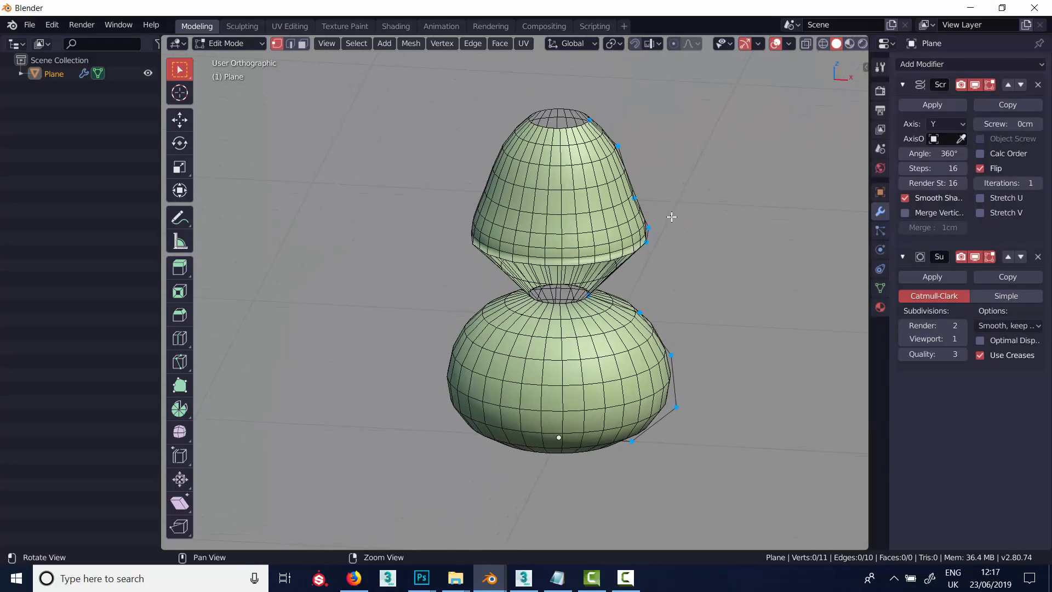
left_click(978, 64)
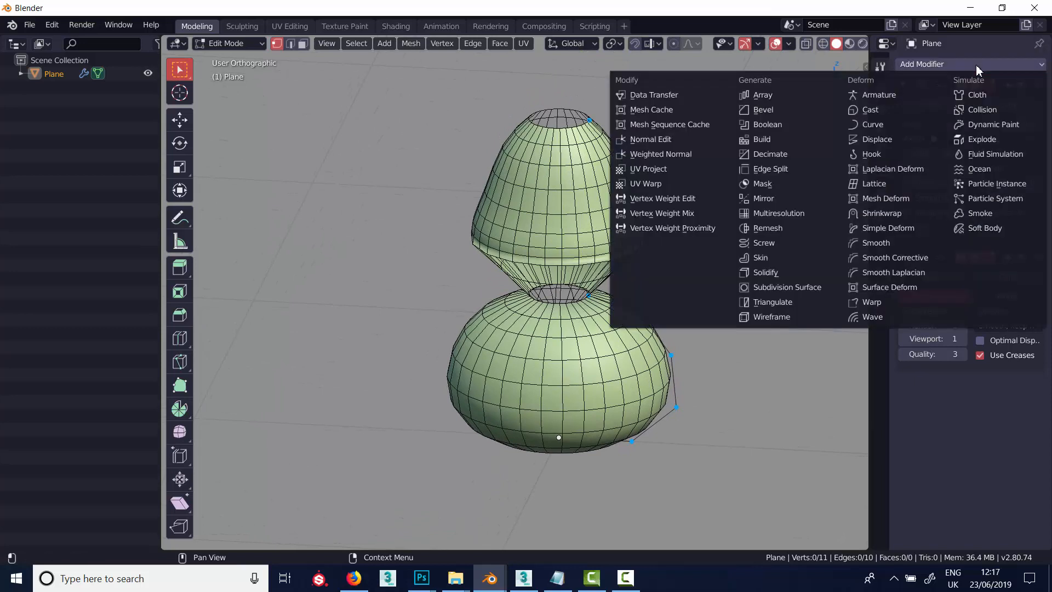
left_click(797, 274)
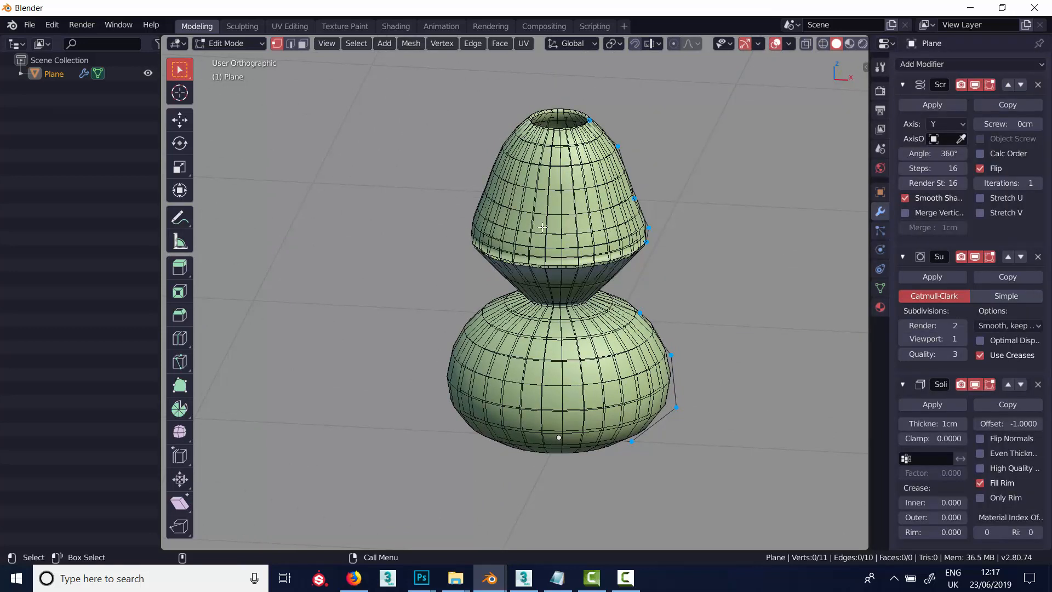
Return to Object Mode and move the Solidify modifier above Subdivision Surface in the modifier stack.
key("Tab")
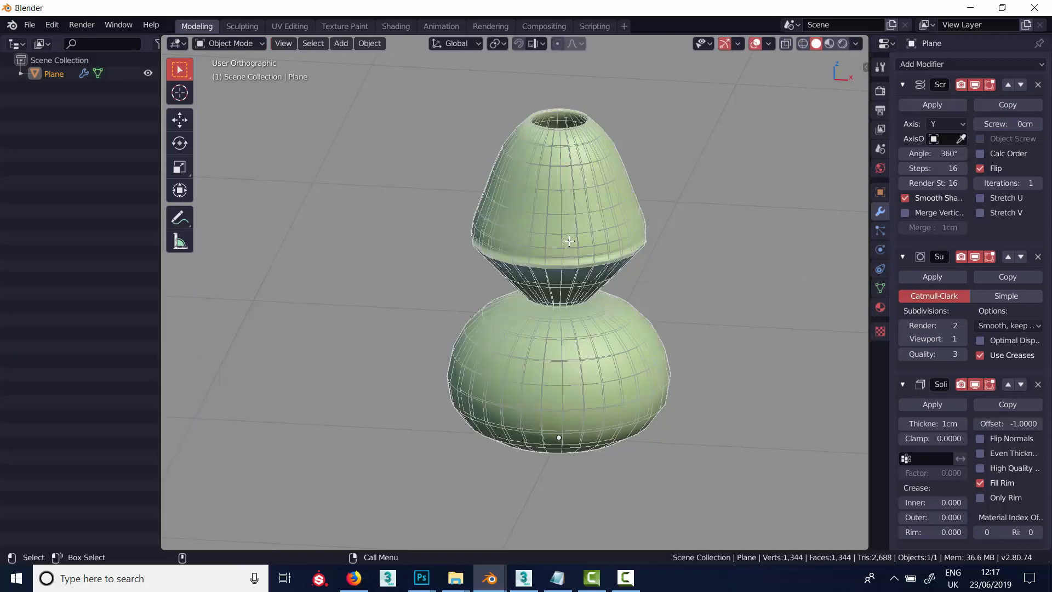
middle_click_drag(669, 187, 574, 137)
middle_click_drag(575, 137, 591, 307, "shift")
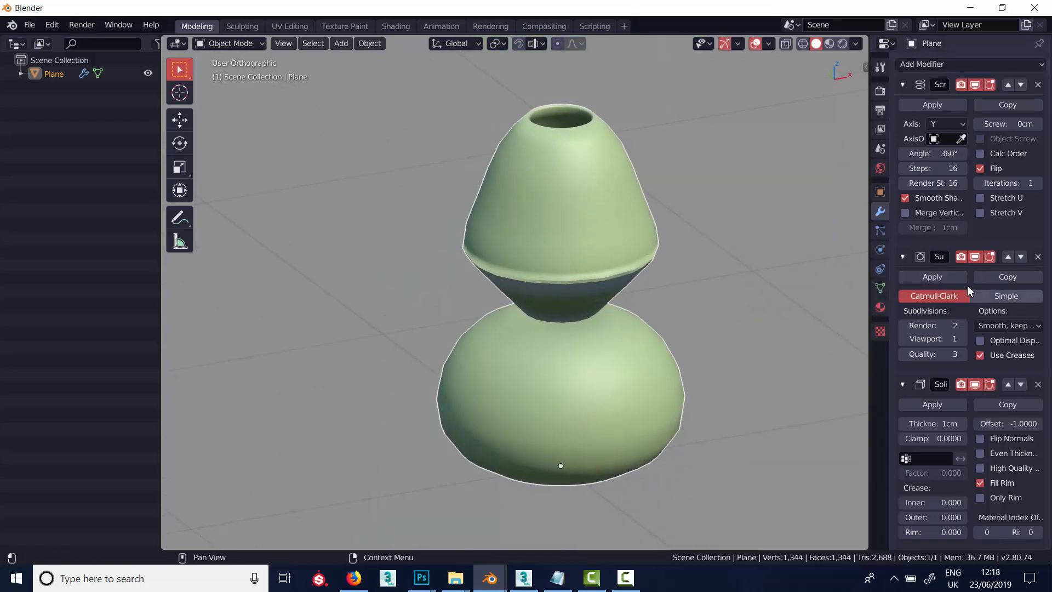
left_click(1007, 383)
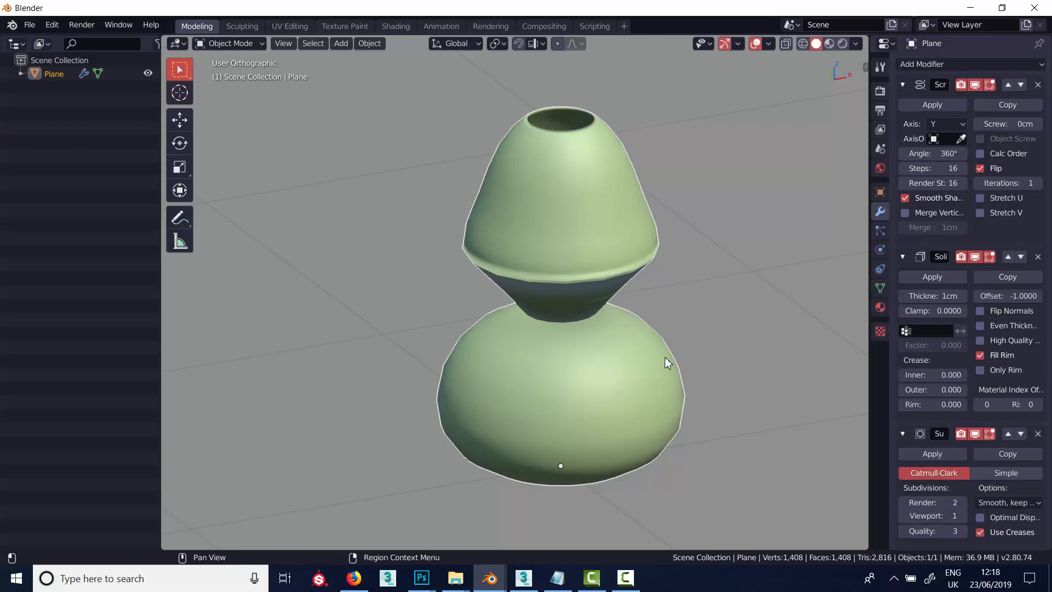
middle_click_drag(640, 337, 630, 303)
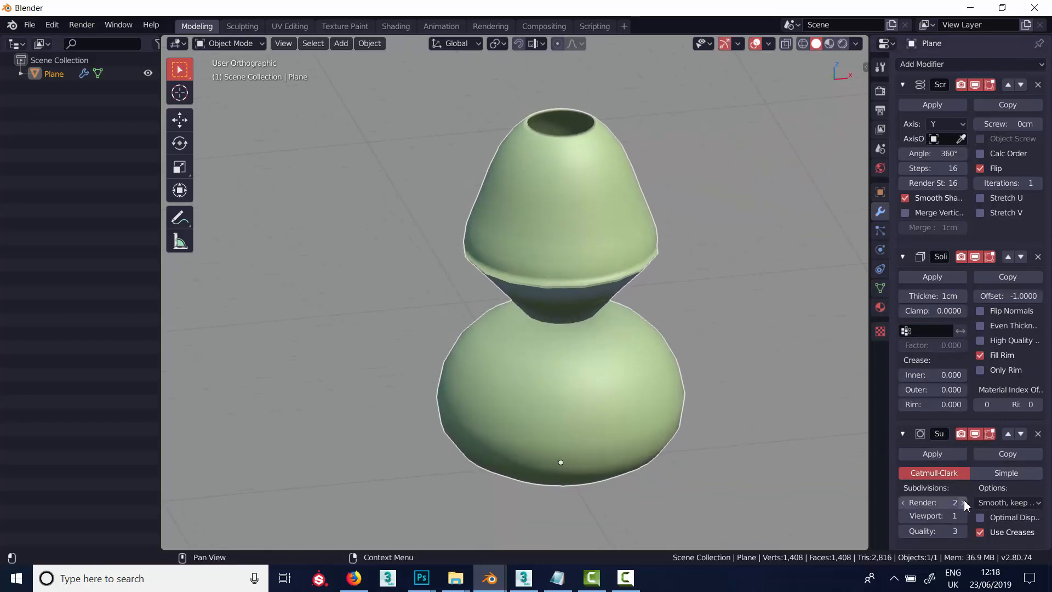
Set the Solidify modifier's thickness to 3 cm, try Even Thickness on and off, and collapse the Screw and Solidify settings.
left_click(903, 84)
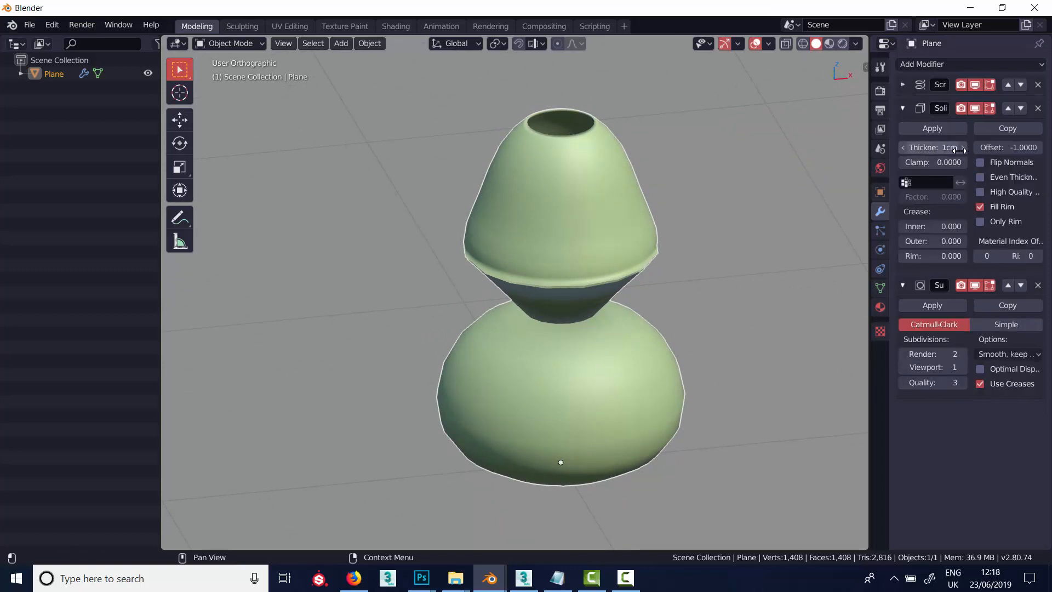
left_click_drag(963, 149, 998, 162)
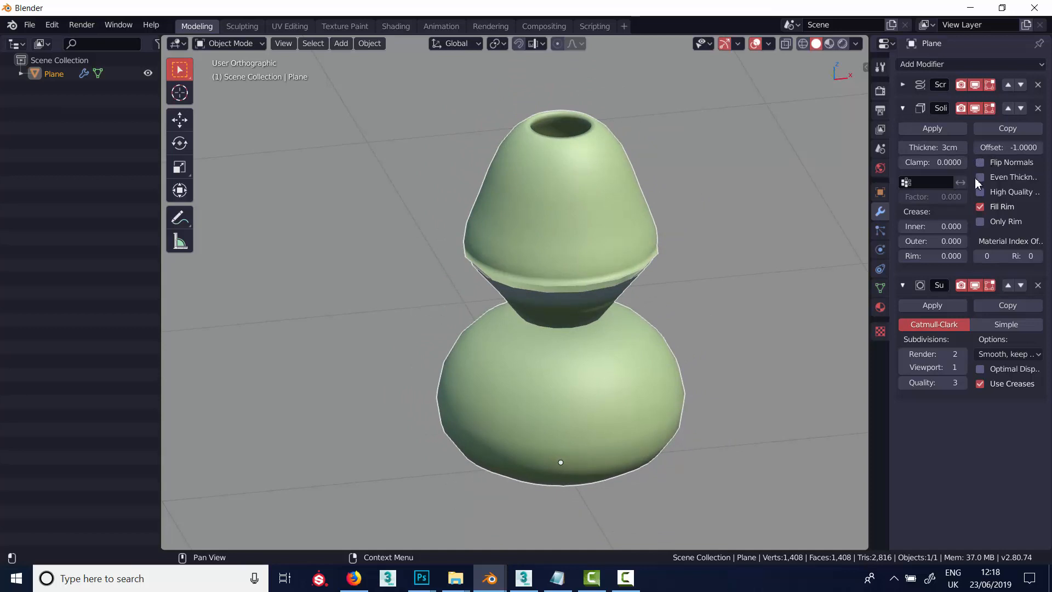
left_click(981, 178)
left_click(981, 179)
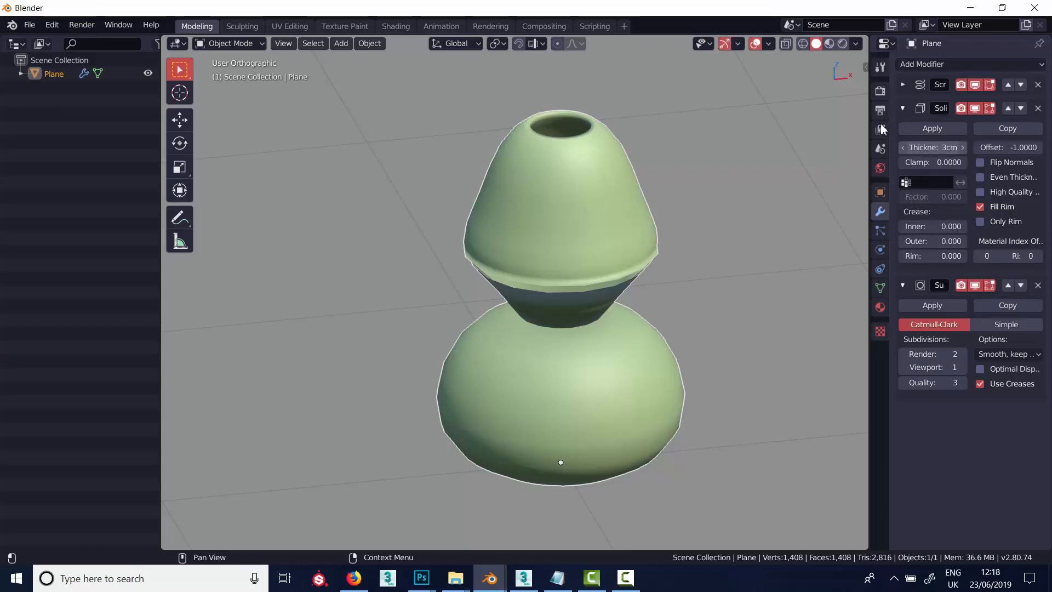
left_click(903, 109)
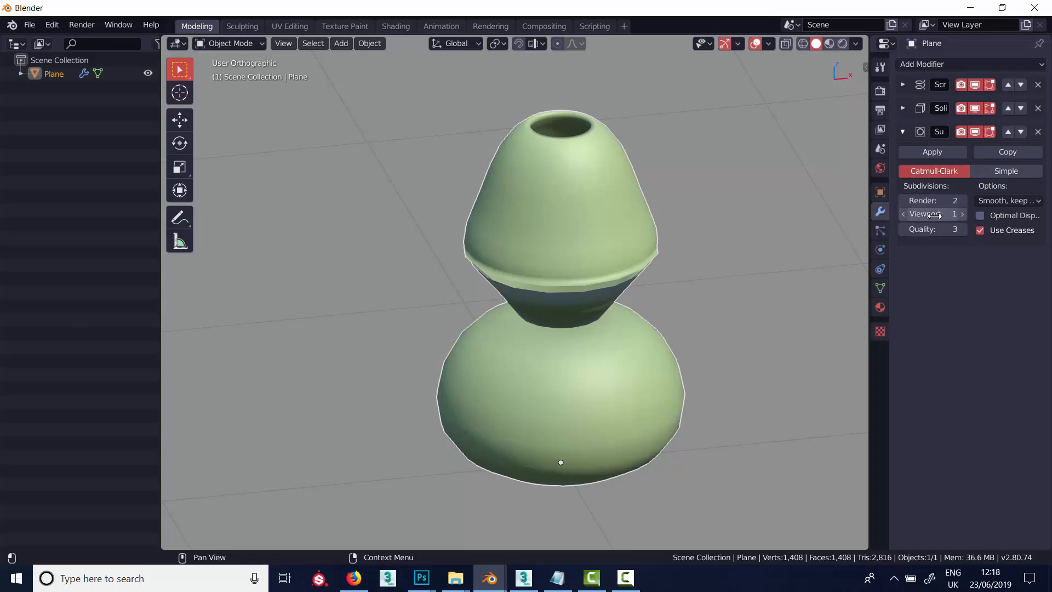
middle_click_drag(765, 218, 740, 273)
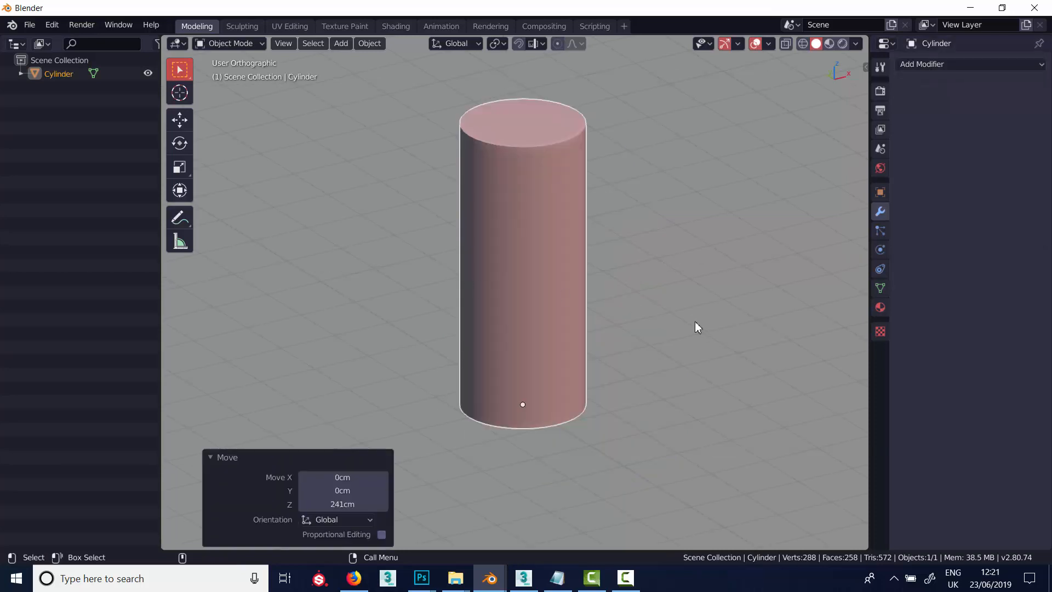
Add a Lattice modifier to the cylinder and create a lattice object from the front view.
left_click(957, 65)
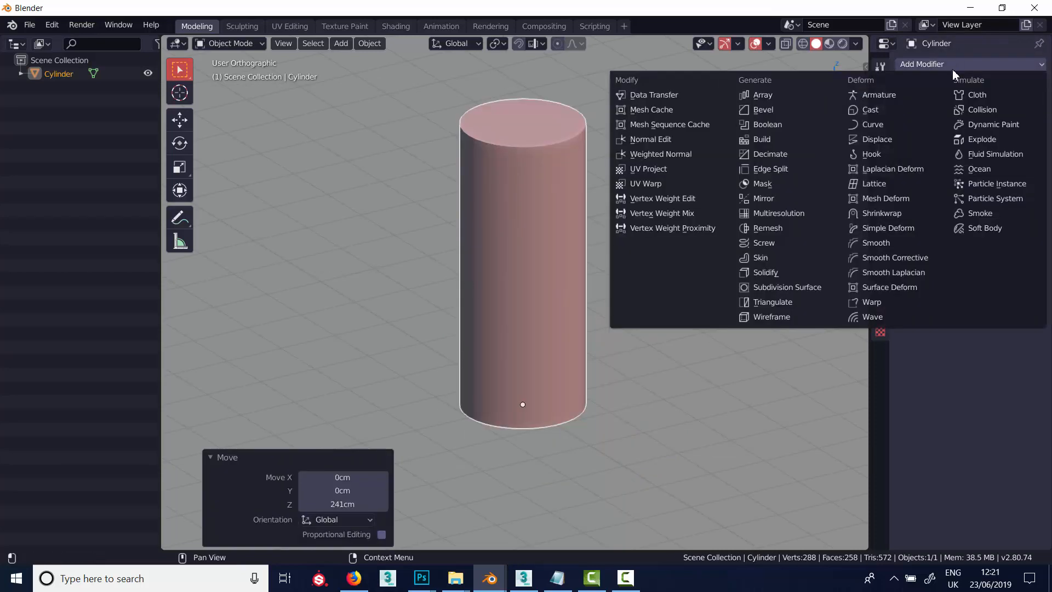
left_click(891, 184)
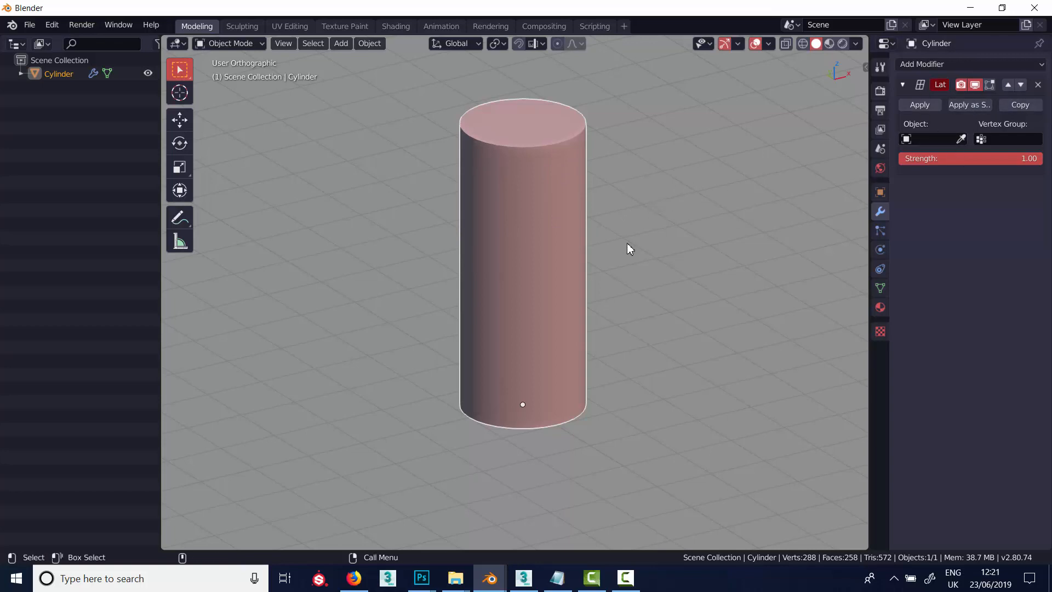
middle_click_drag(627, 243, 551, 317, "alt")
key("shift+a")
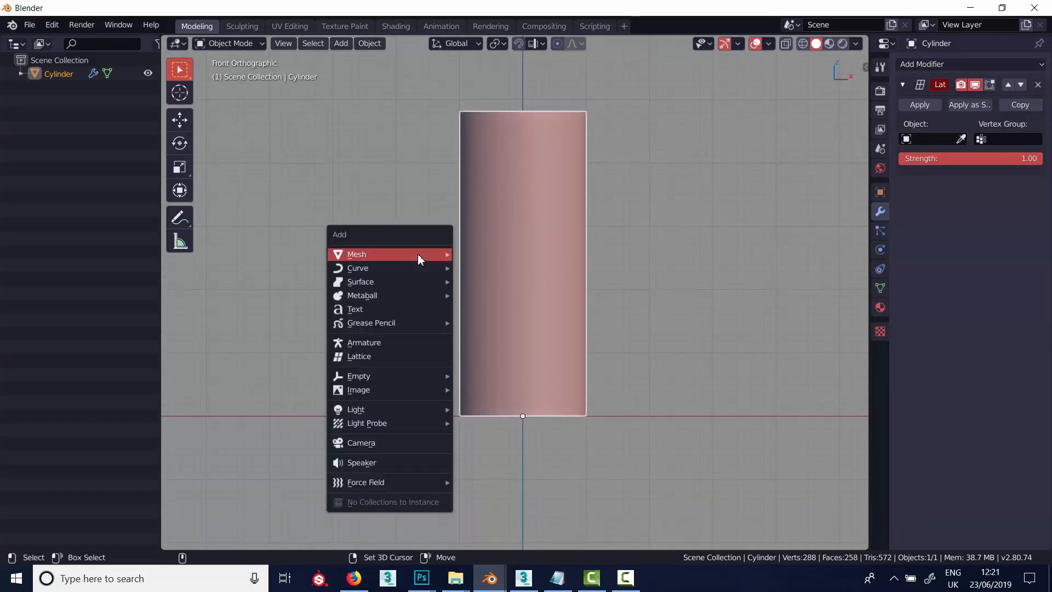
left_click(393, 357)
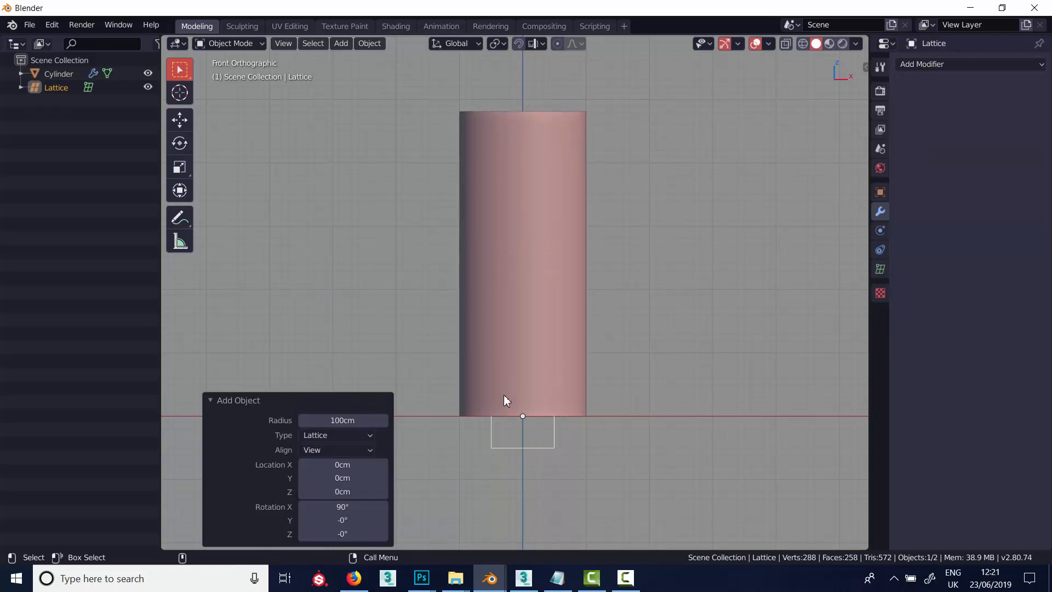
Move the lattice about 243 cm up along Z to the cylinder's mid-height.
key("g")
key("z")
left_click(525, 241)
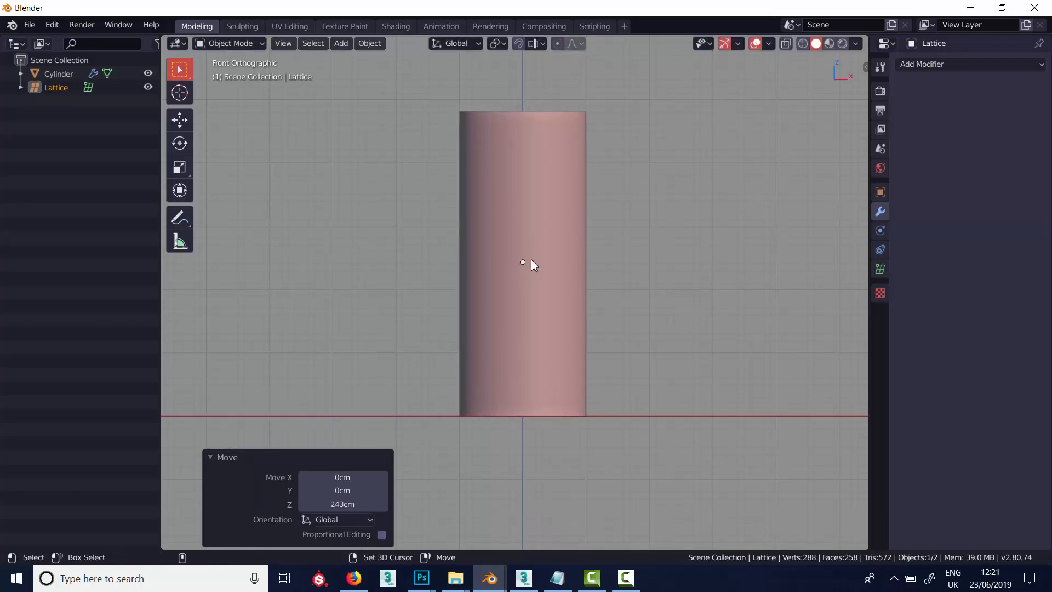
In wireframe shading, scale the lattice by about 2.18 along X and about 4.89 along Z to enclose the cylinder.
key("shift+z")
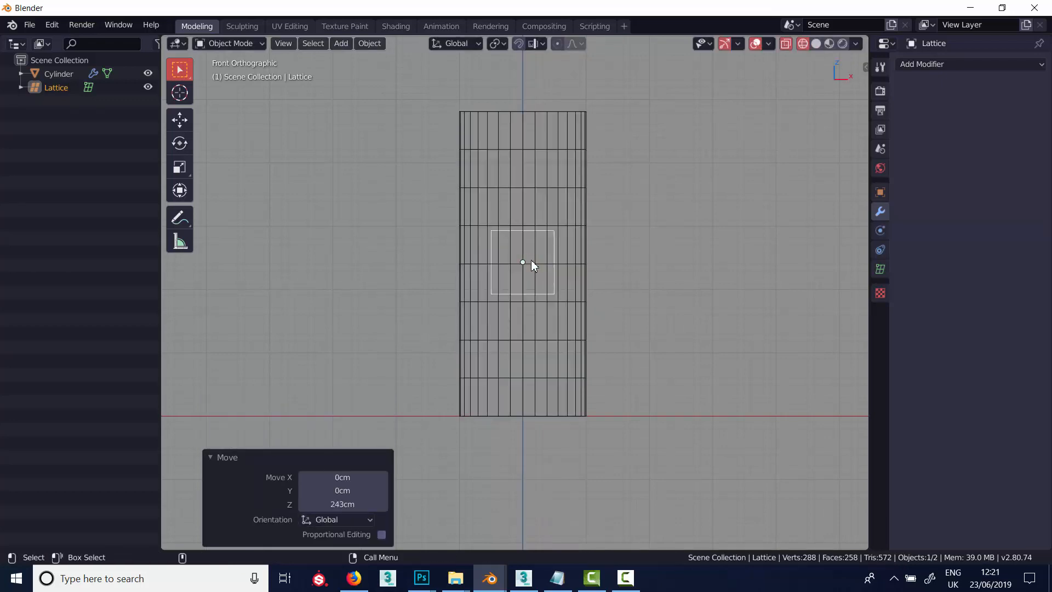
key("s")
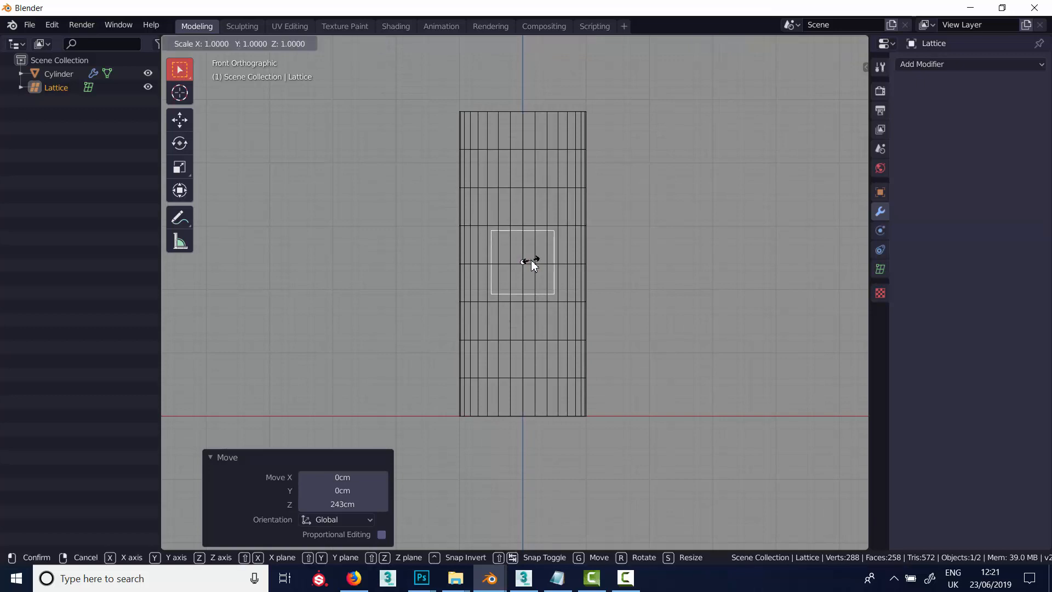
key("x")
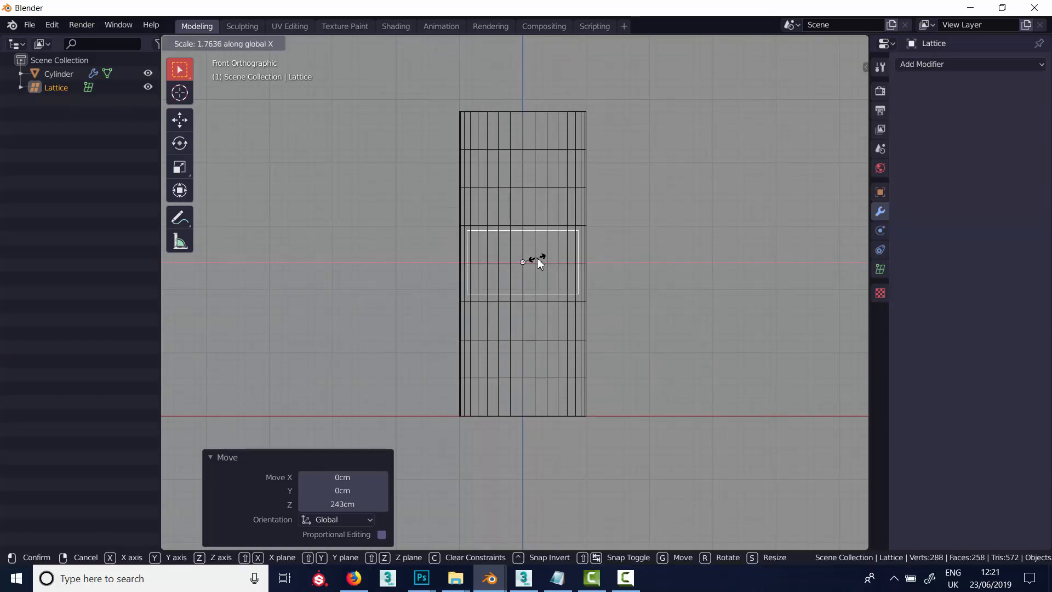
left_click(542, 263)
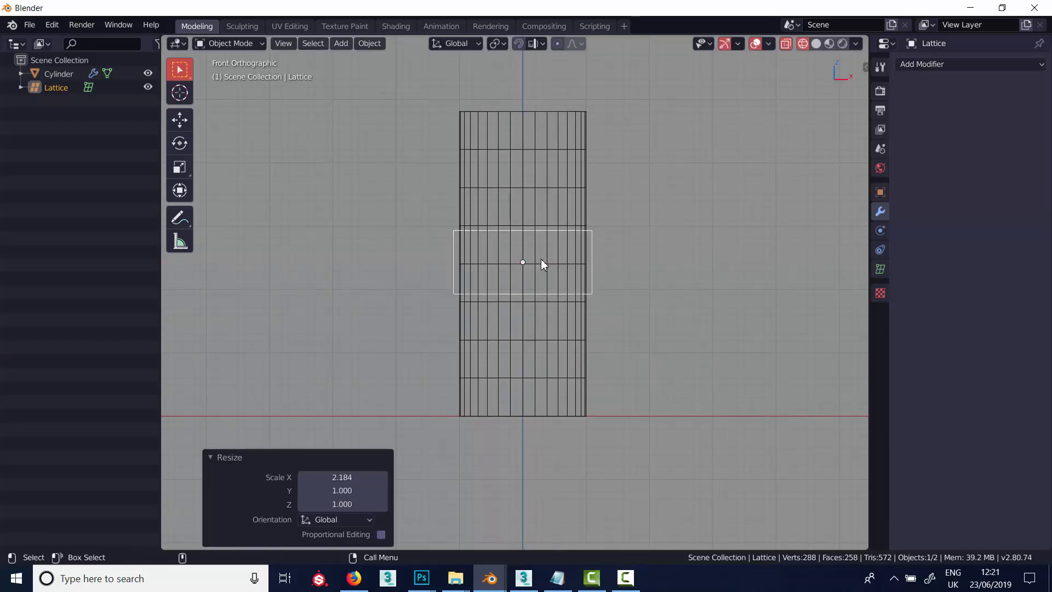
key("s")
key("z")
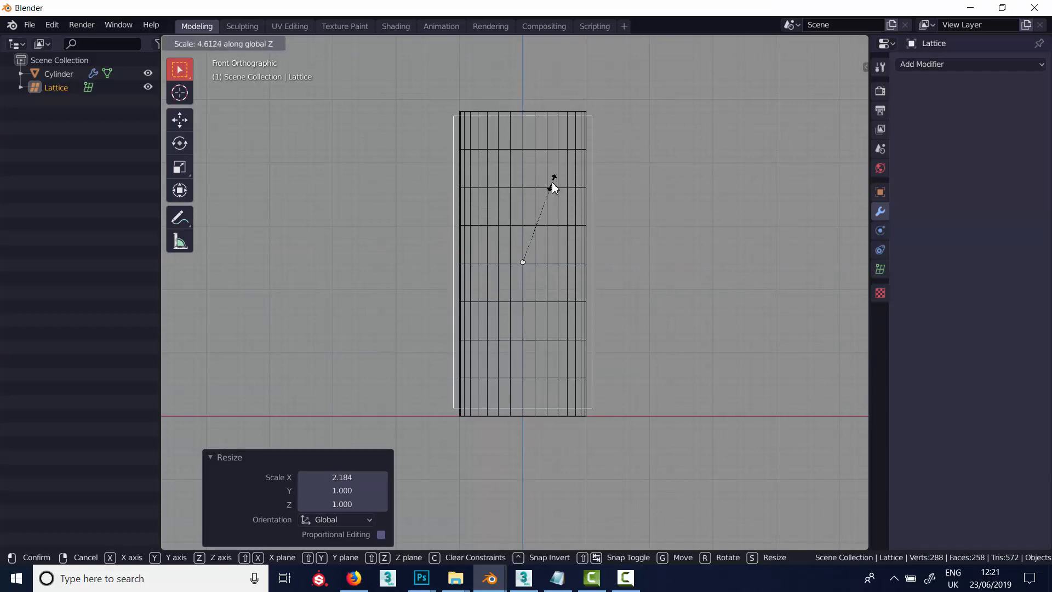
left_click(554, 181)
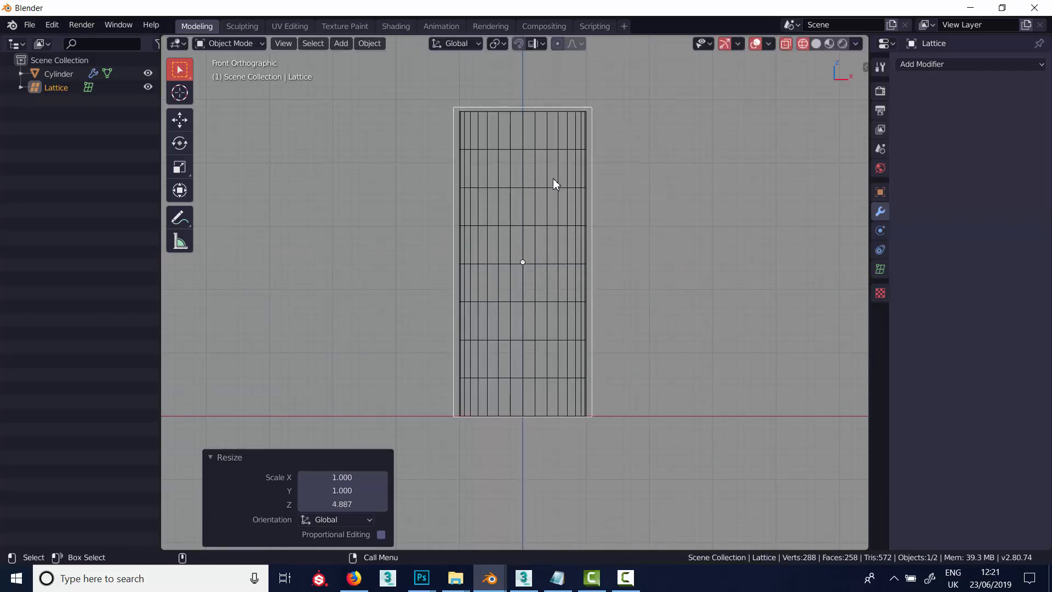
Move the lattice about 3.46 cm down along Z to centre it vertically on the cylinder.
key("g")
key("z")
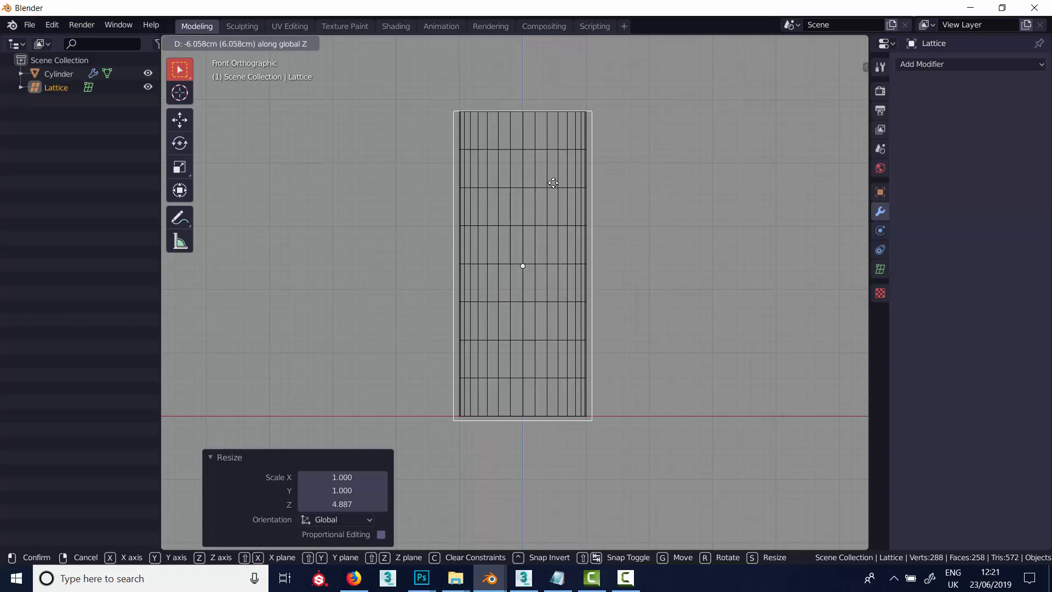
left_click(553, 181)
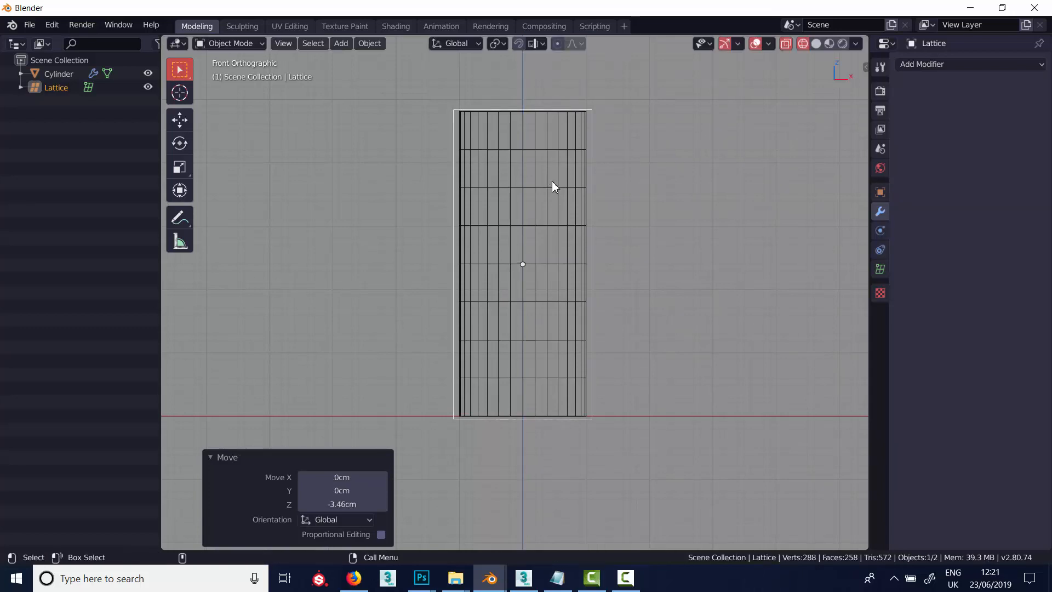
Scale the lattice up along Y until it encloses the cylinder's depth, and return to solid shading.
middle_click_drag(606, 264, 681, 320)
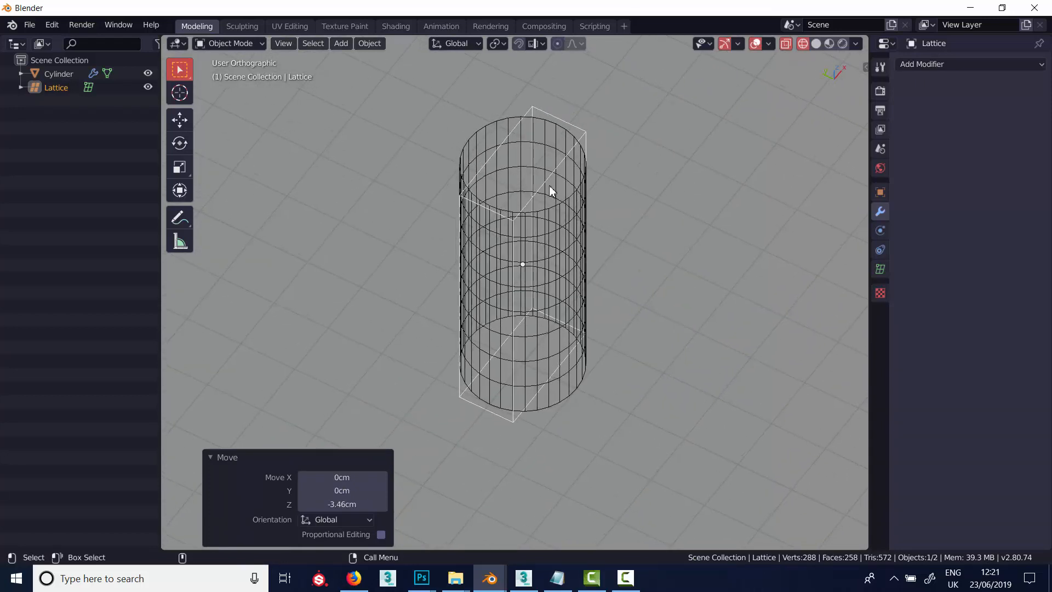
key("s")
key("y")
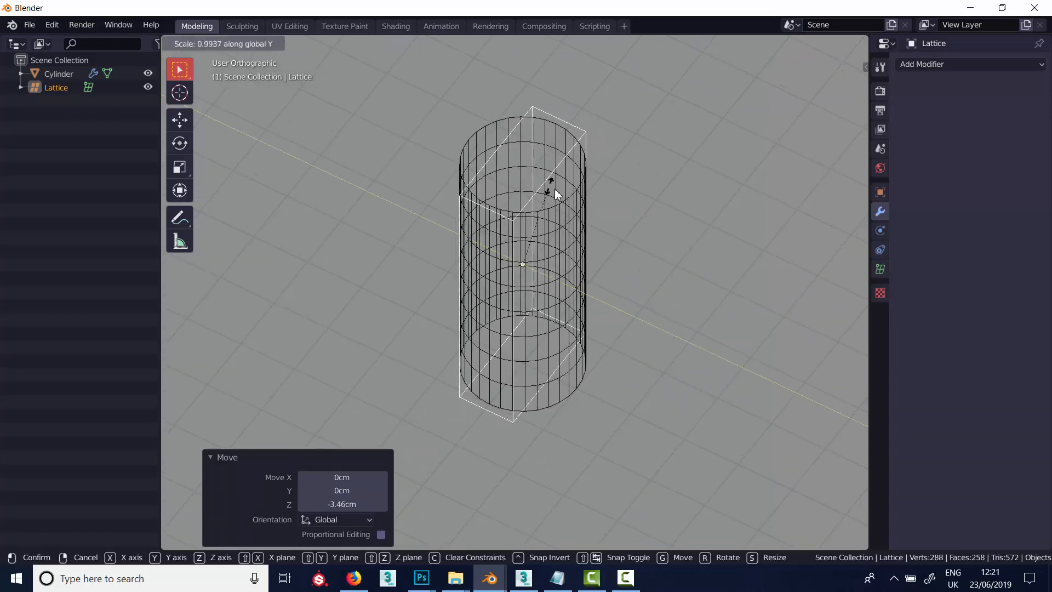
left_click(699, 281)
mouse_move(660, 264)
middle_mouse_down()
mouse_move(618, 300)
mouse_move(613, 293)
mouse_move(656, 285)
mouse_move(677, 244)
mouse_move(667, 261)
mouse_move(564, 180)
middle_mouse_up()
key("shift+z")
left_click_drag(636, 100, 601, 143)
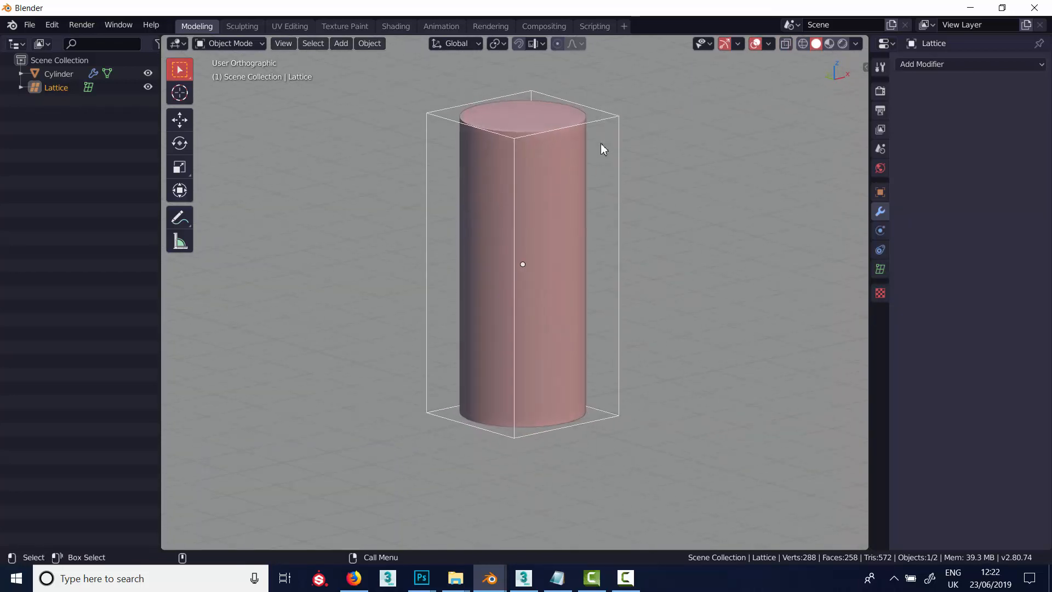
Set the lattice object's U, V and W resolution to 4 each.
left_click(881, 272)
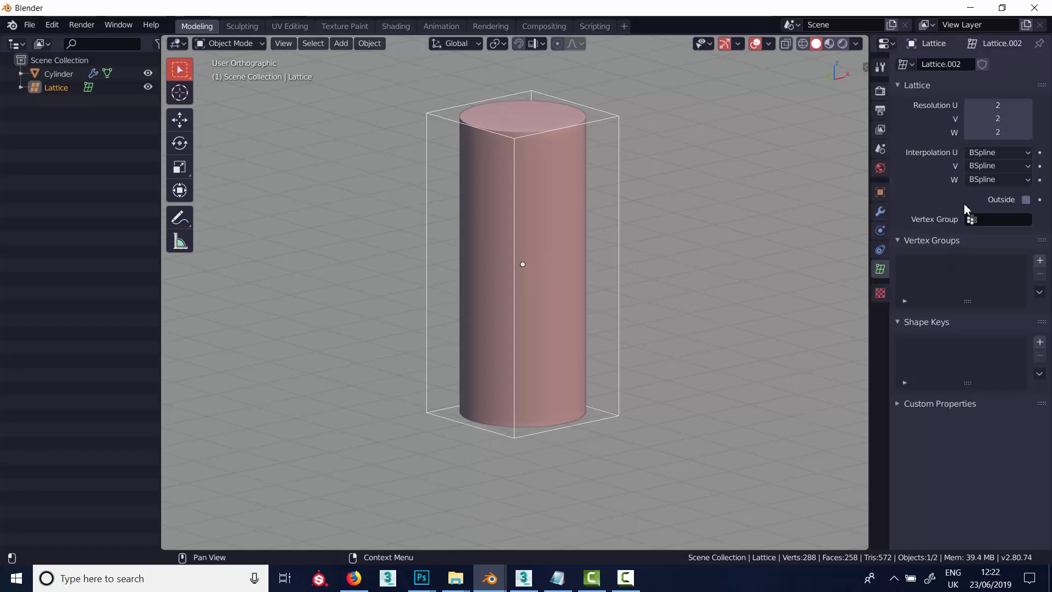
left_click(1028, 107)
left_click(1029, 105)
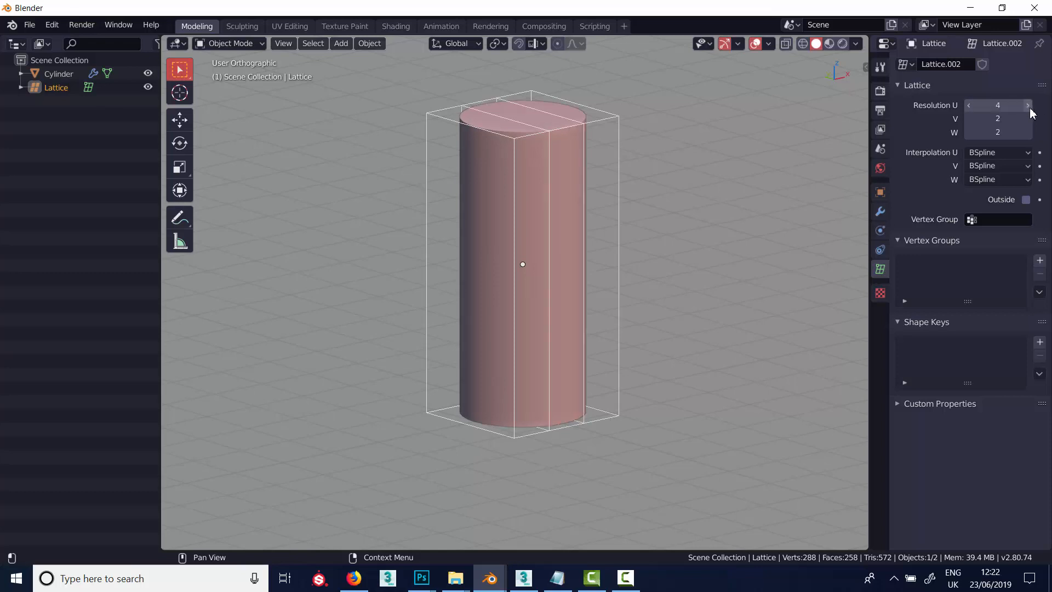
left_click(1029, 118)
left_click(1029, 118)
left_click(1028, 133)
left_click(1029, 133)
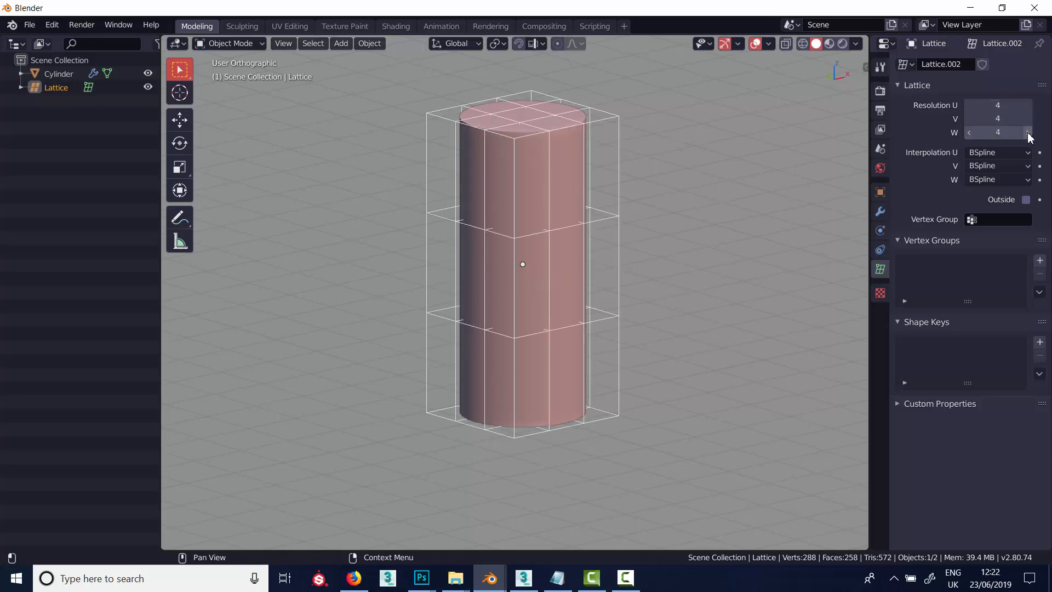
Try a W resolution of 5 on the lattice and return it to 4.
left_click(1028, 133)
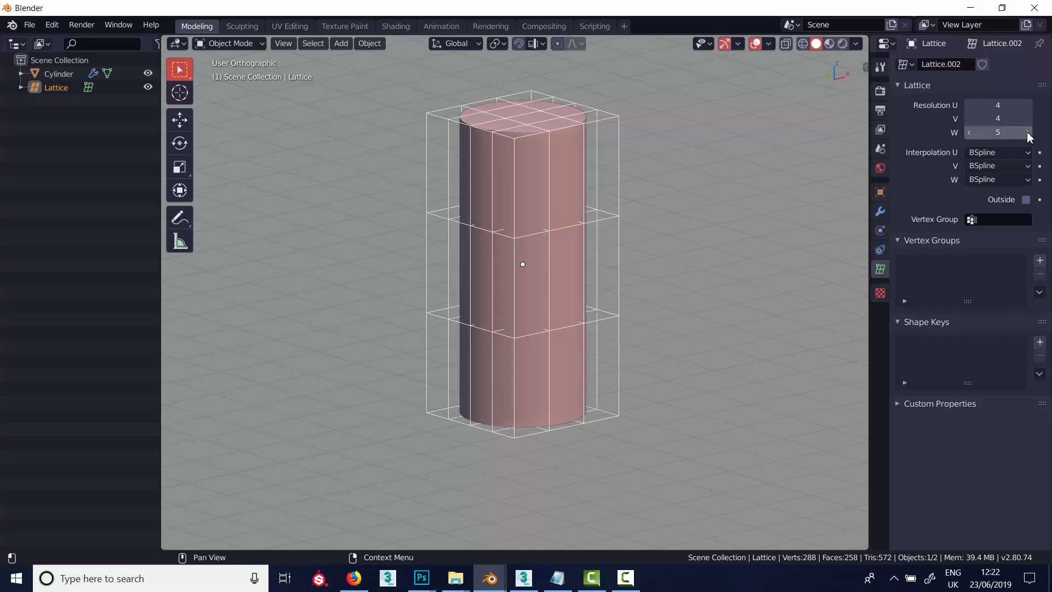
left_click(970, 133)
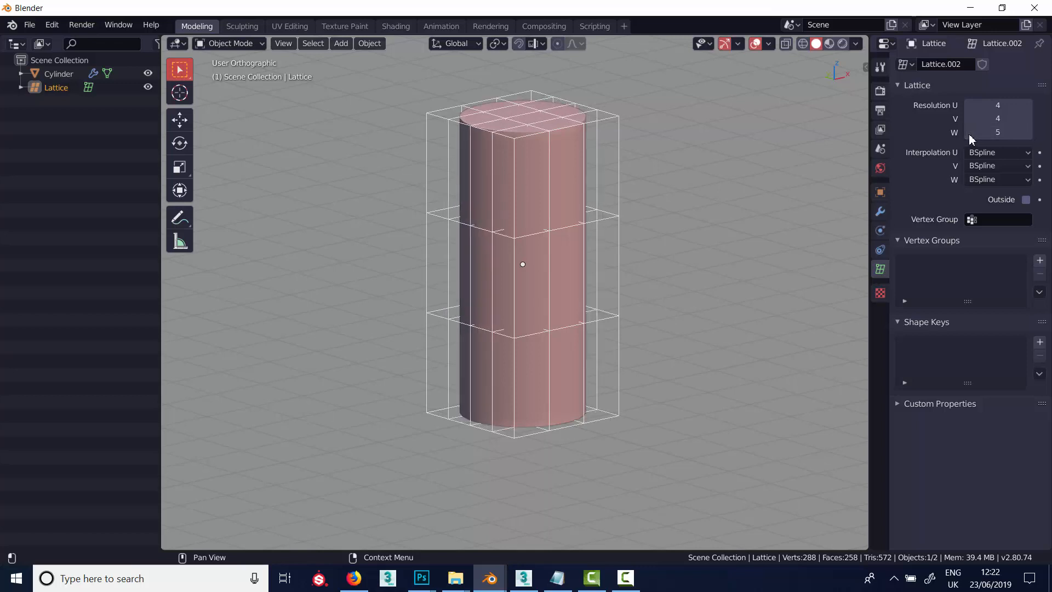
left_click(970, 133)
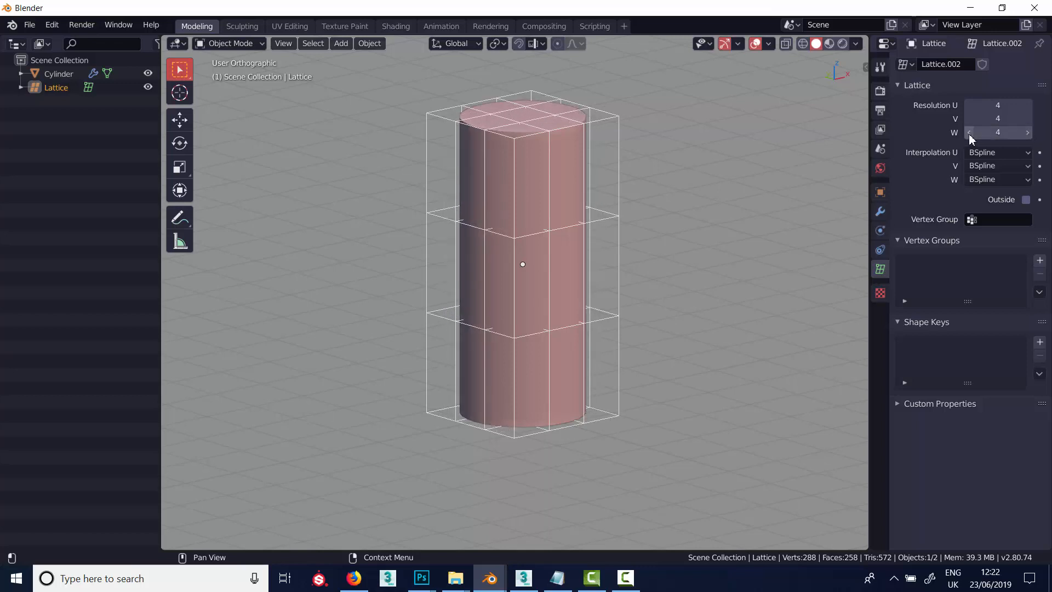
Raise the lattice's V resolution to 7 for more divisions along the cylinder's height.
left_click(1029, 119)
left_click(1029, 119)
left_click(1029, 119)
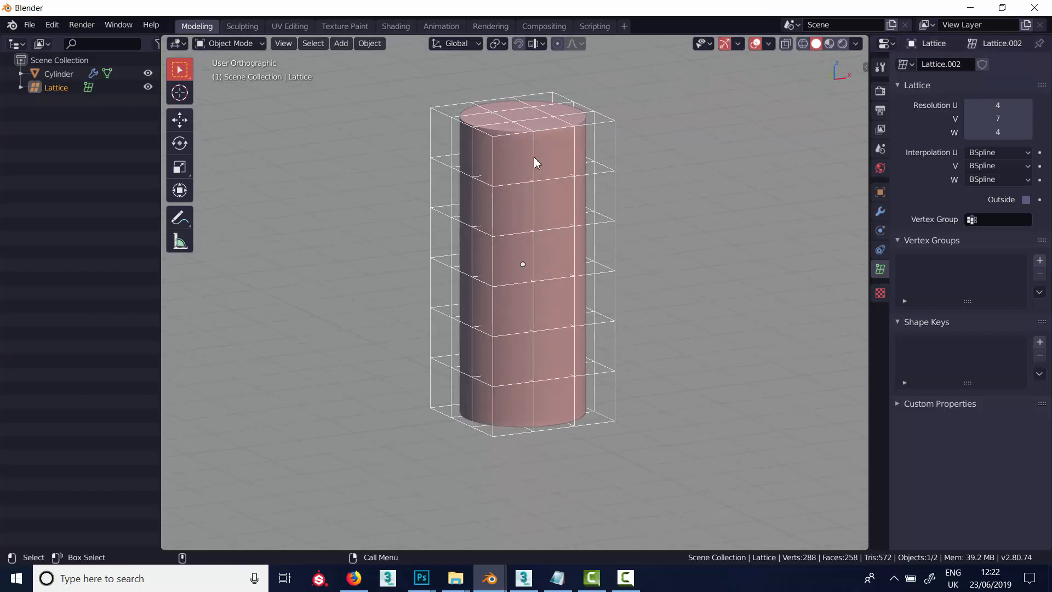
Assign the lattice as the target object of the cylinder's Lattice modifier.
left_click(507, 163)
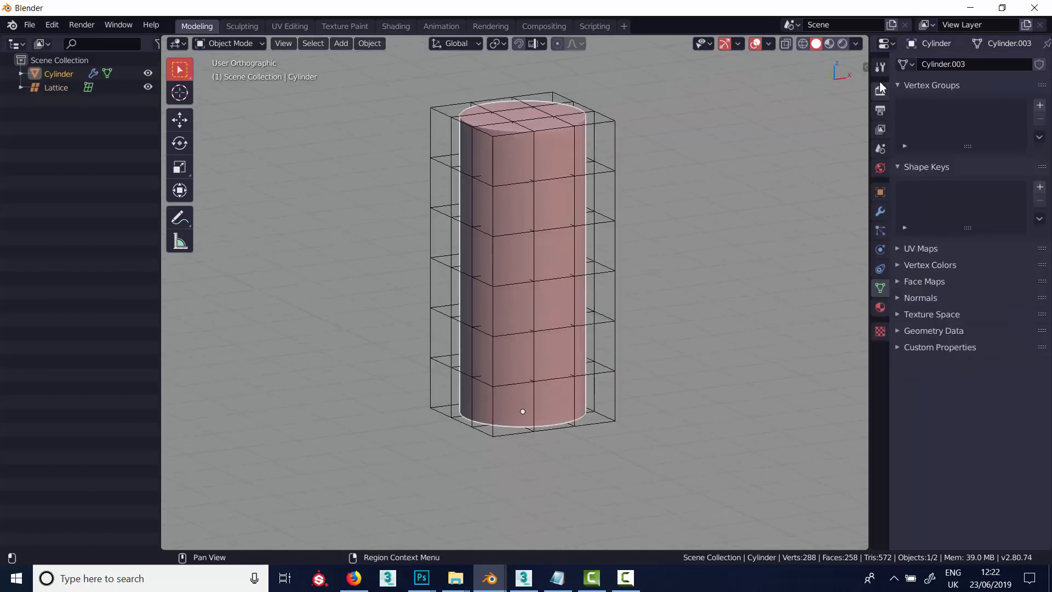
left_click(880, 212)
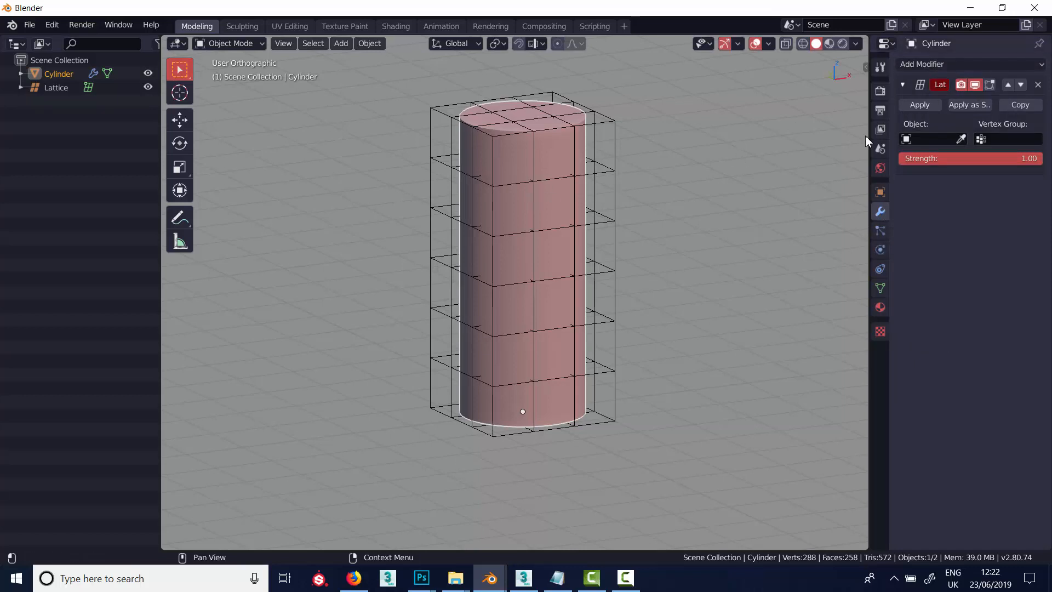
left_click(961, 138)
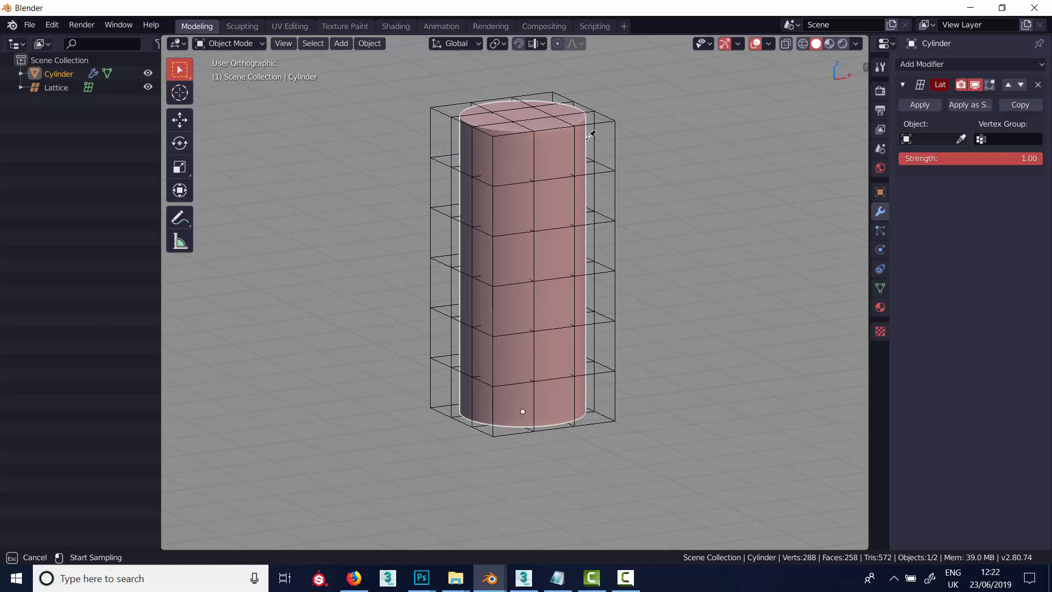
left_click(605, 119)
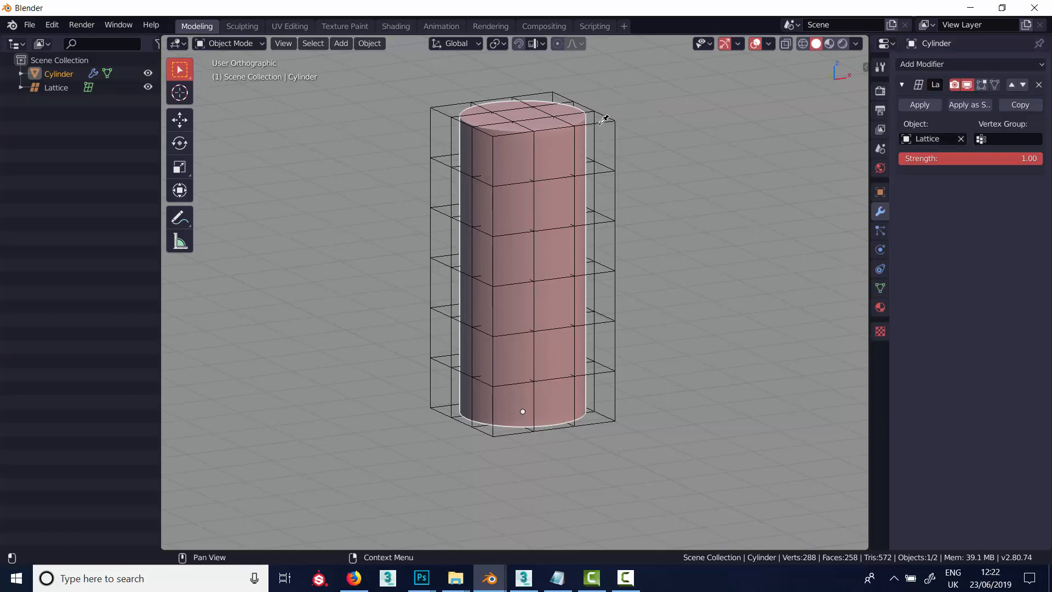
Select the lattice, enter Edit Mode and view it straight from the front.
left_click(606, 124)
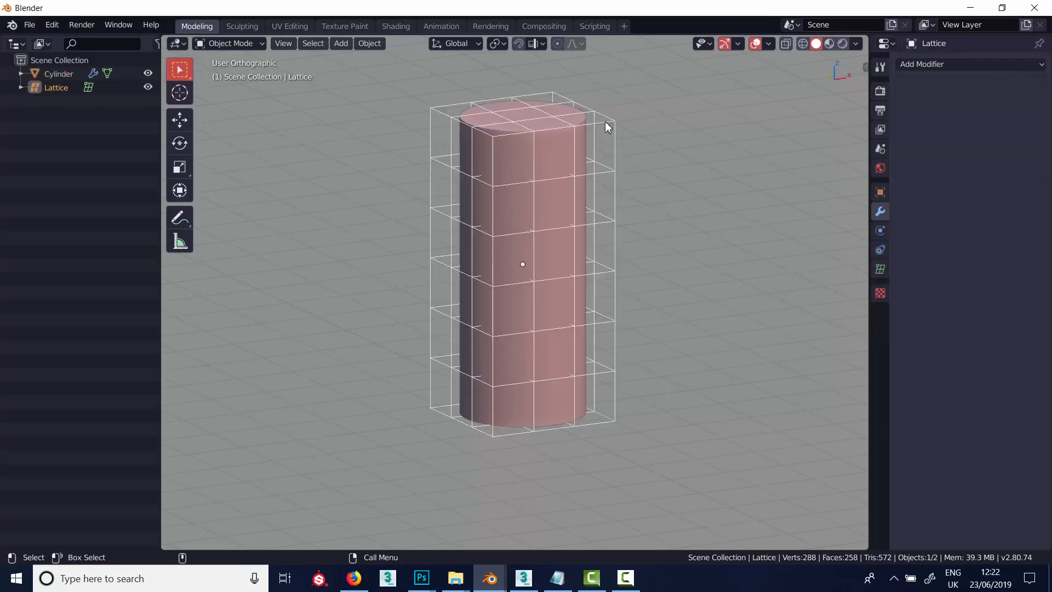
key("Tab")
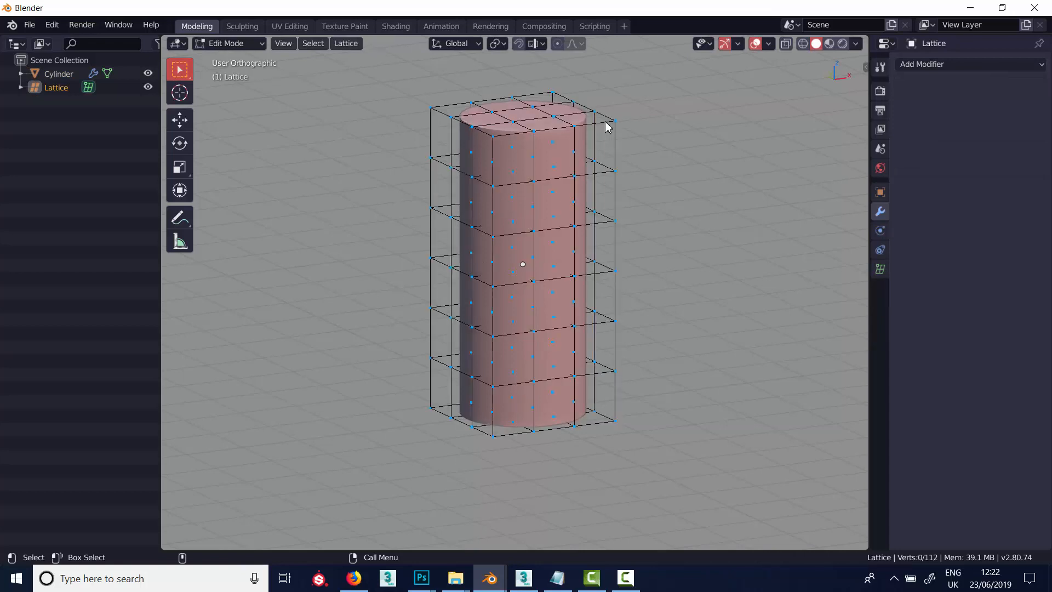
left_click_drag(664, 221, 628, 203, "alt")
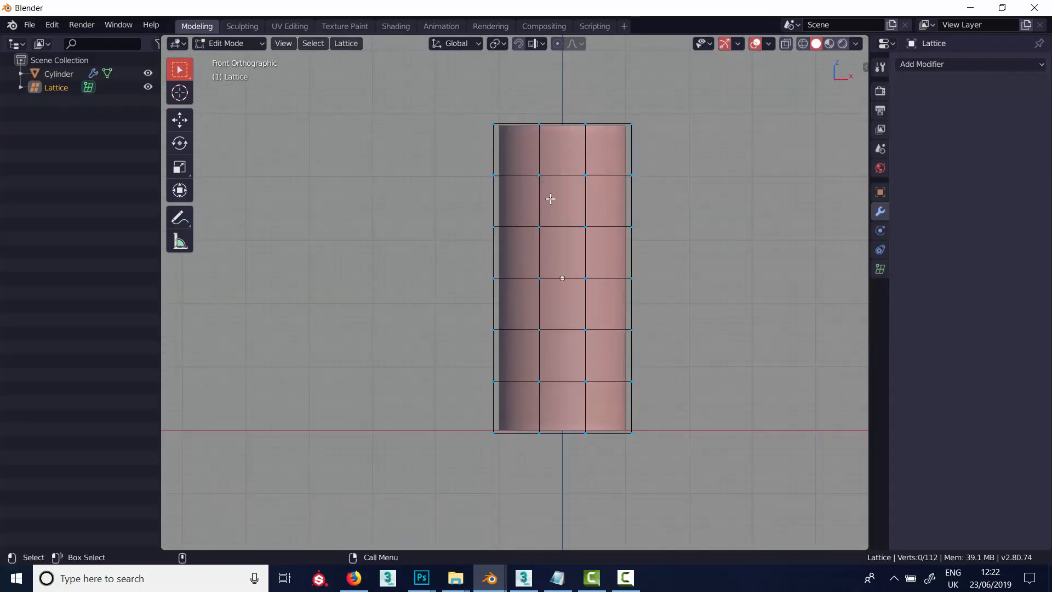
left_click_drag(672, 216, 634, 230, "alt")
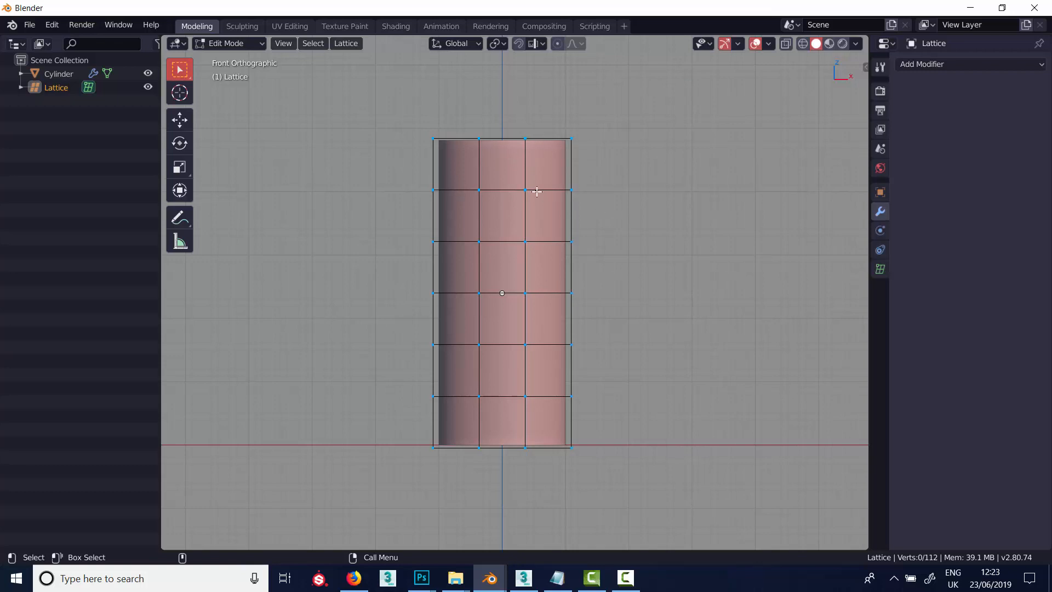
Select the lattice's top three rows of points through the full depth, and try scaling them down in solid shading.
left_click_drag(398, 110, 615, 209)
key("shift+z")
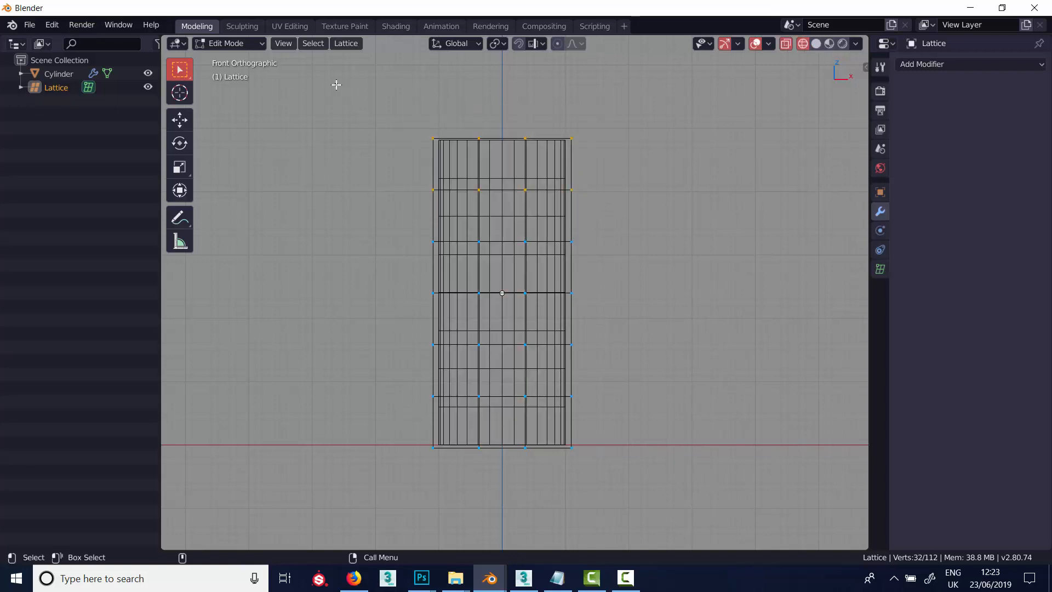
left_click_drag(336, 88, 628, 254)
key("shift+z")
key("s")
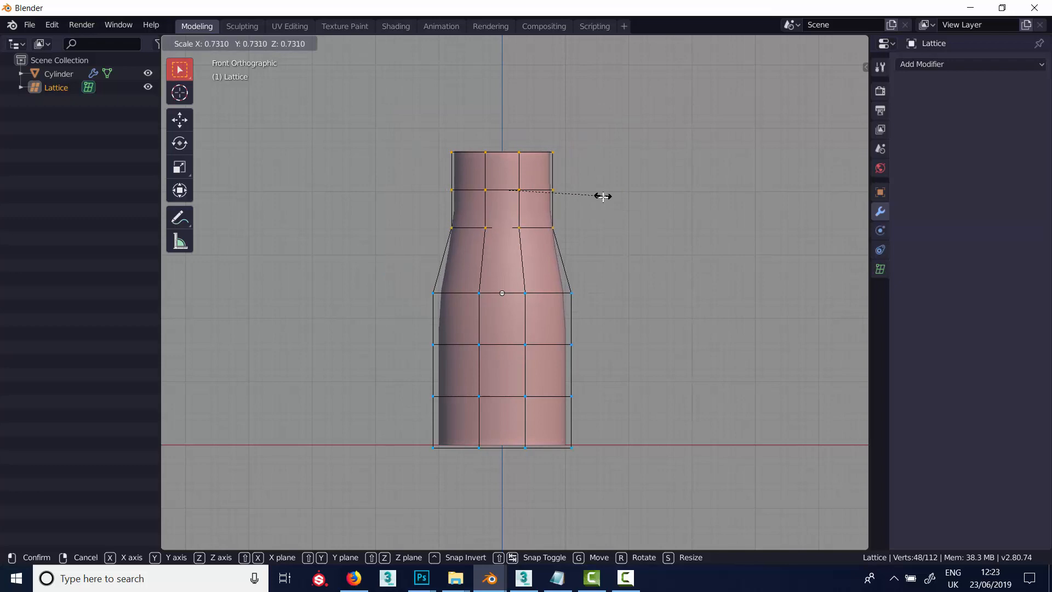
right_click(636, 200)
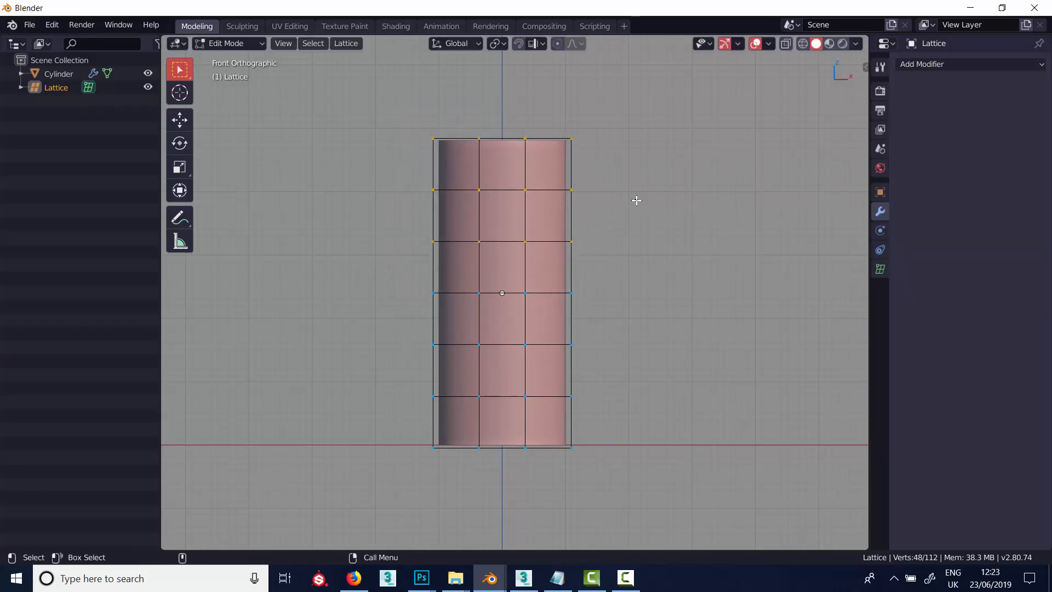
Enable proportional editing and try scaling the selected lattice points with several influence sizes.
left_click(558, 43)
key("s")
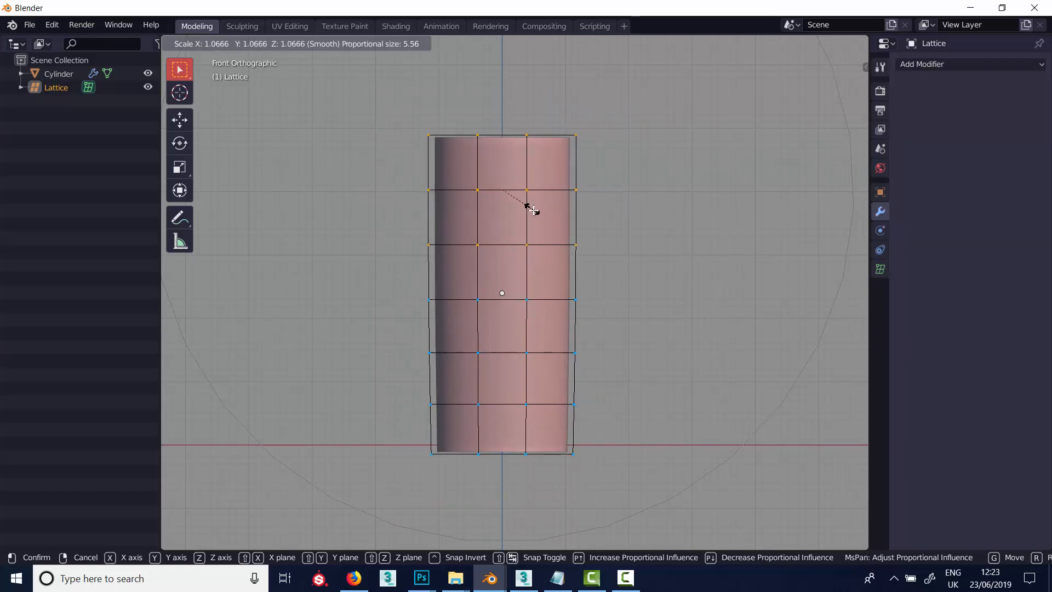
scroll(533, 210, "down", 3)
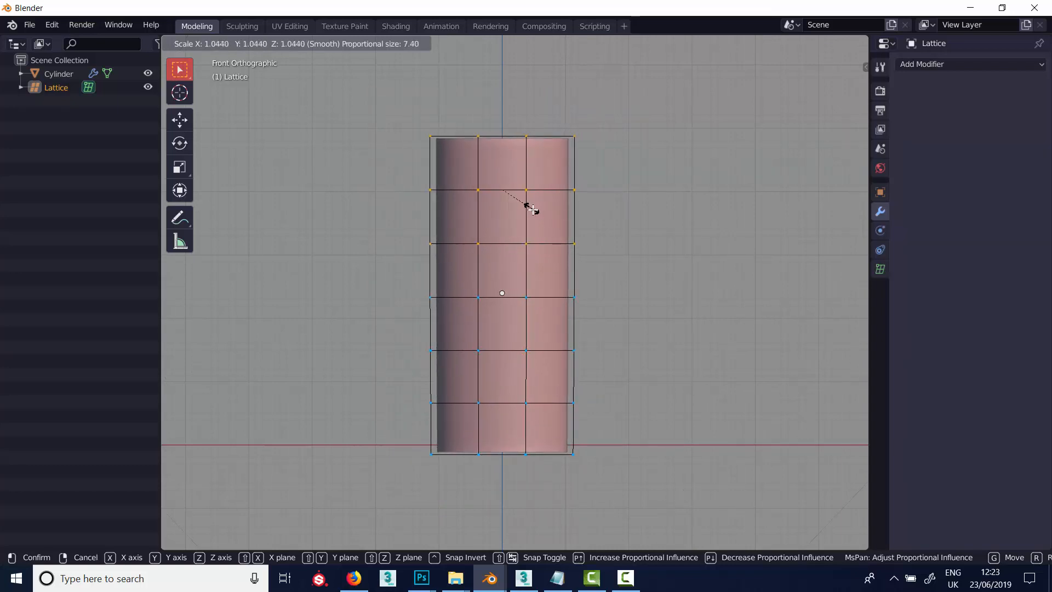
scroll(533, 210, "up", 13)
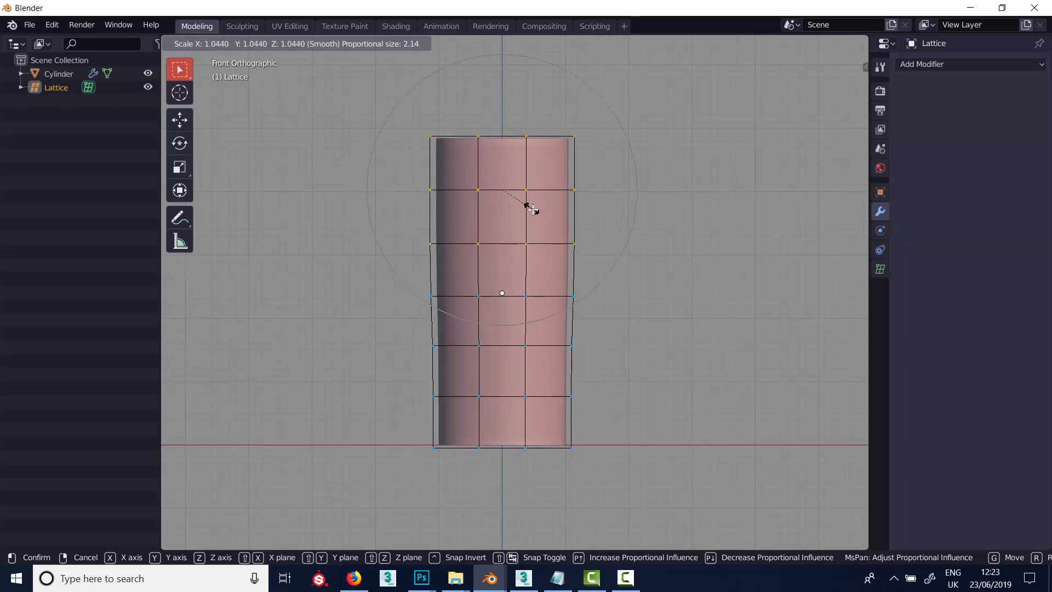
scroll(536, 212, "down", 3)
scroll(536, 211, "up", 4)
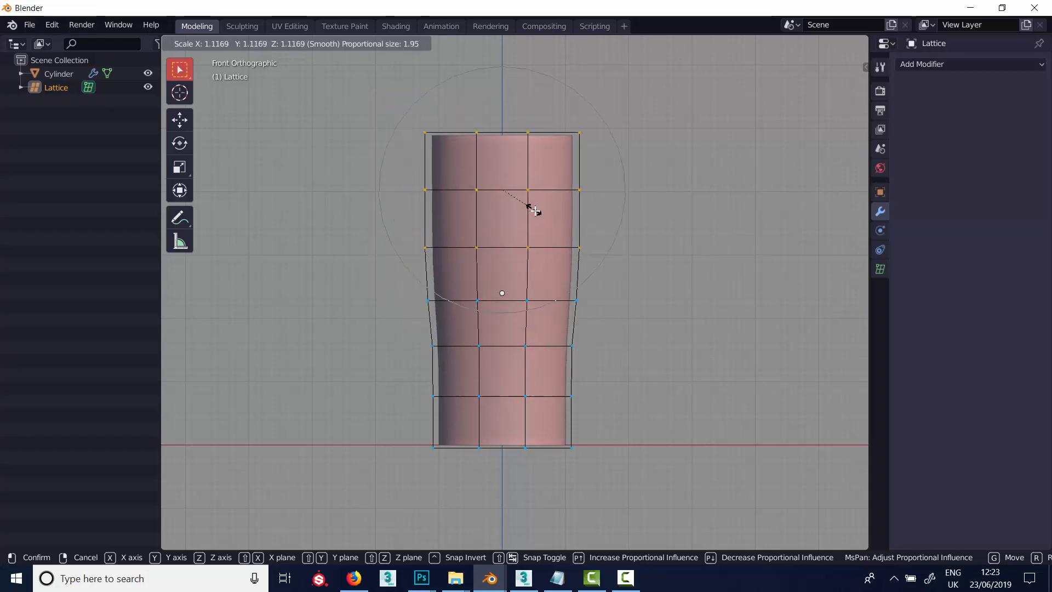
scroll(536, 211, "down", 4)
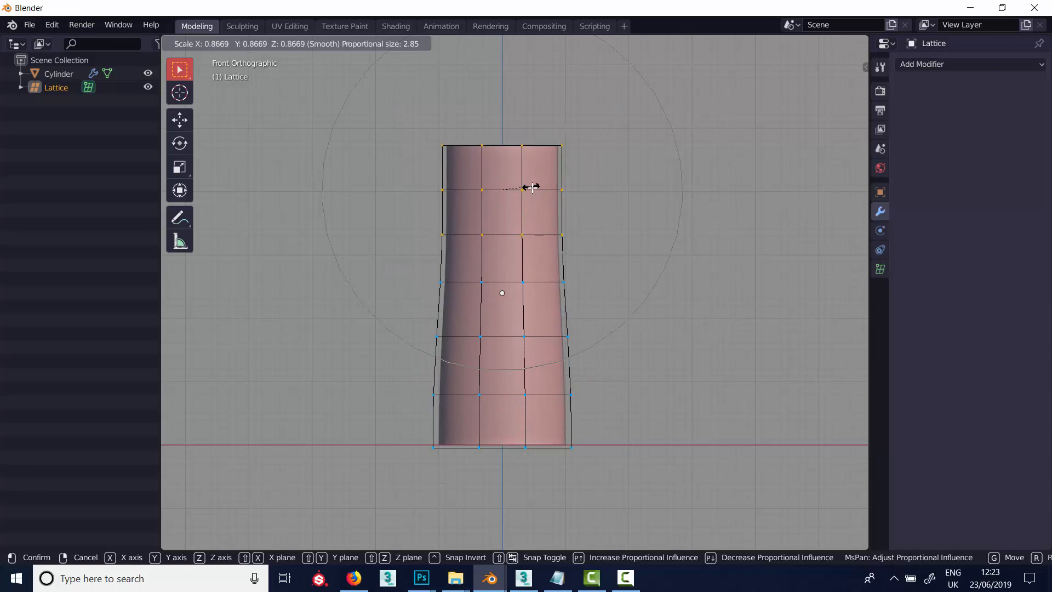
right_click(530, 186)
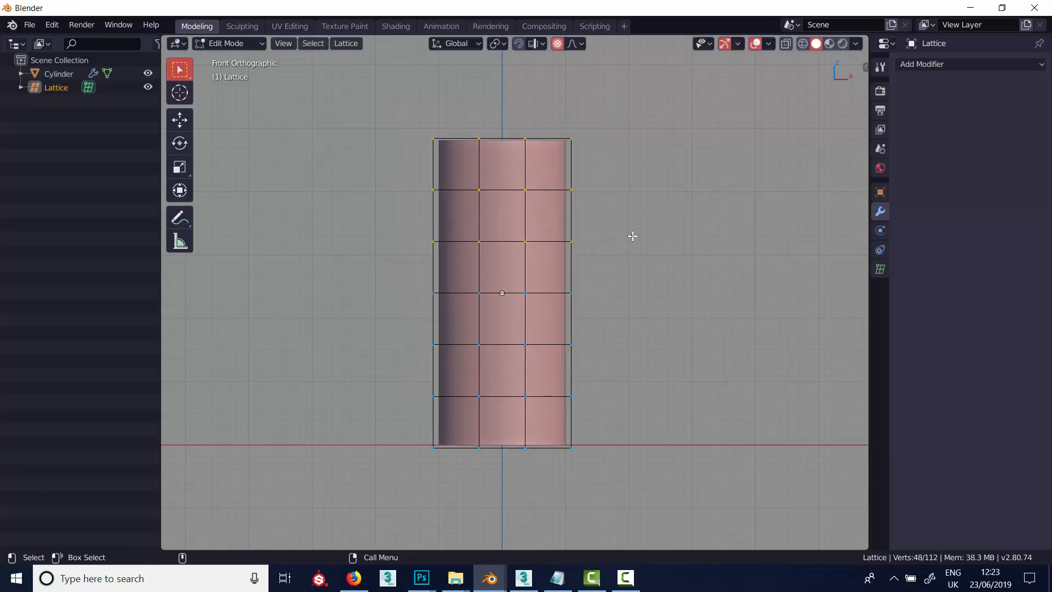
Disable proportional editing, leave Edit Mode and delete the lattice together with the cylinder's Lattice modifier.
key("o")
key("Tab")
mouse_move(615, 251)
middle_mouse_down()
mouse_move(648, 252)
mouse_move(634, 250)
middle_mouse_up()
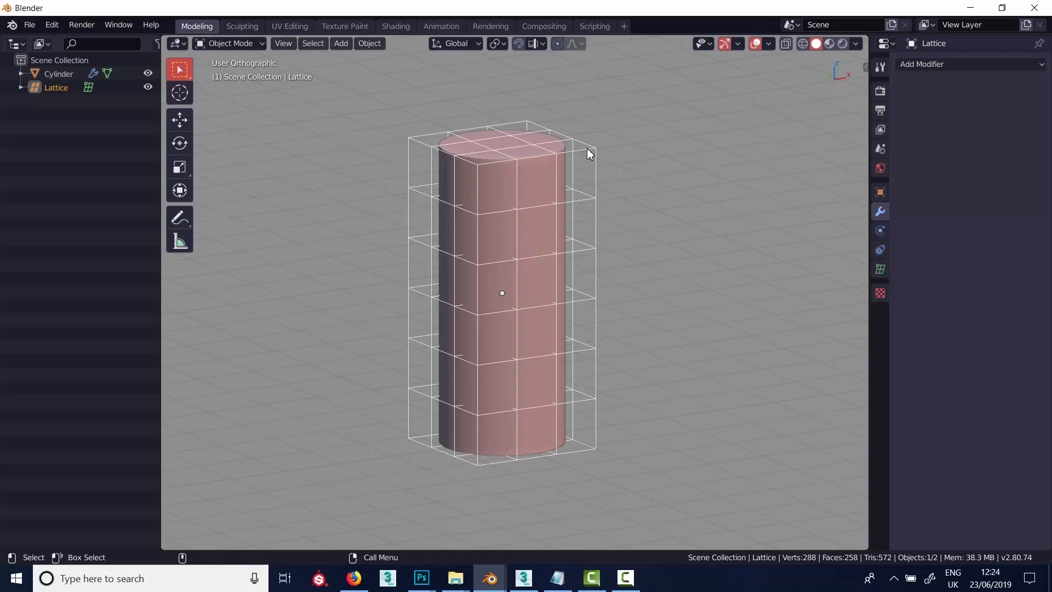
key("Delete")
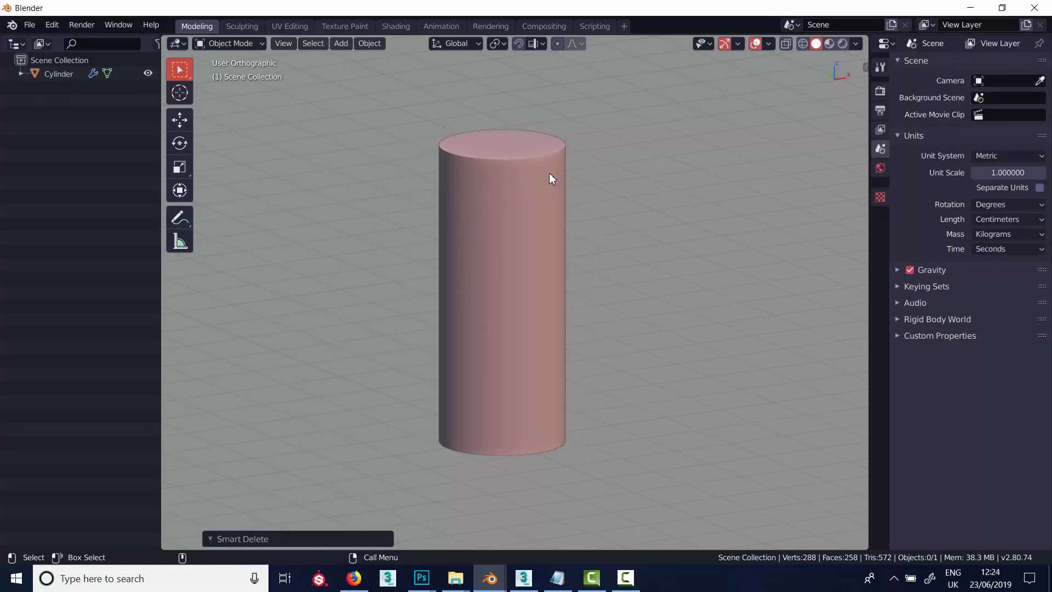
left_click(535, 176)
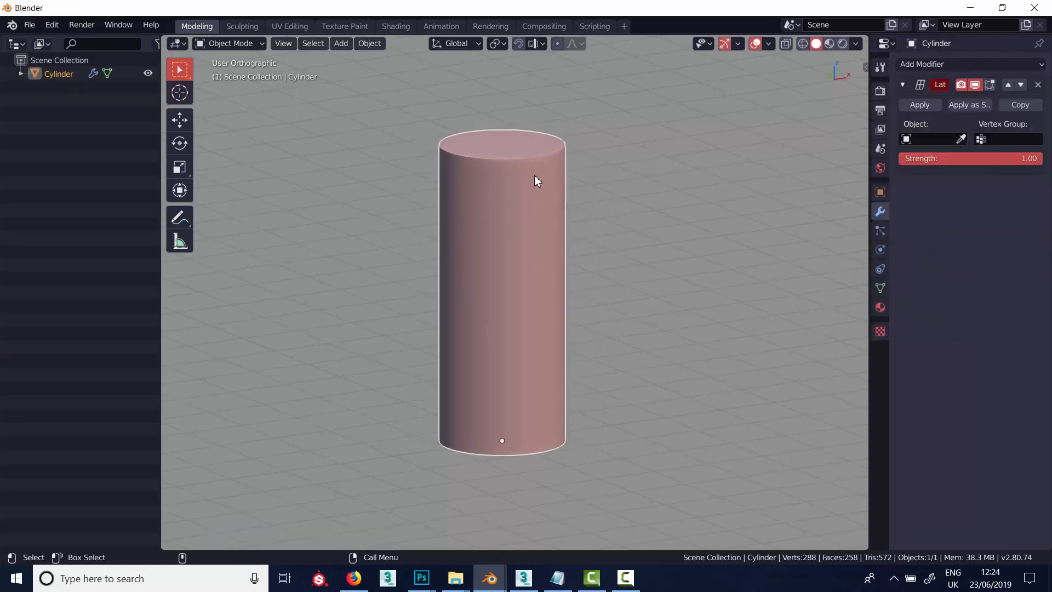
left_click(1038, 84)
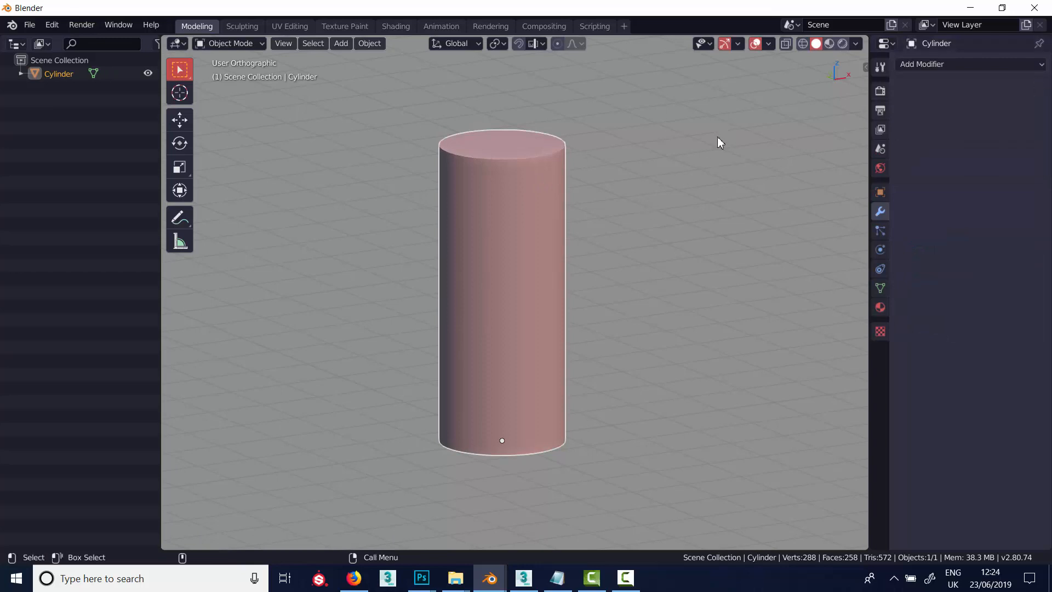
Create a fitted lattice around the cylinder with the Maxivz Tools Quick FFD command.
key("n")
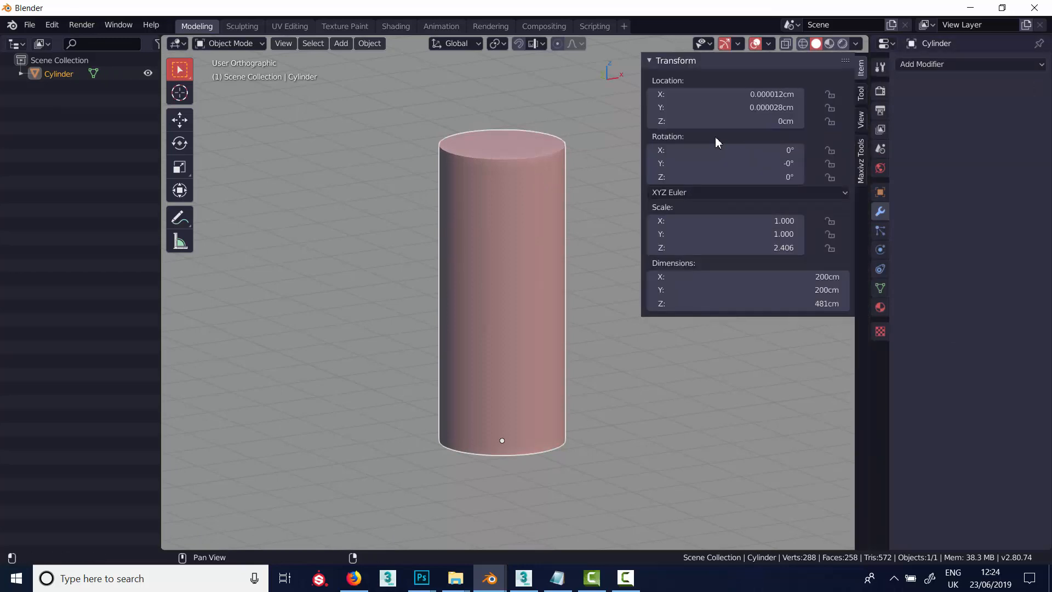
left_click(863, 160)
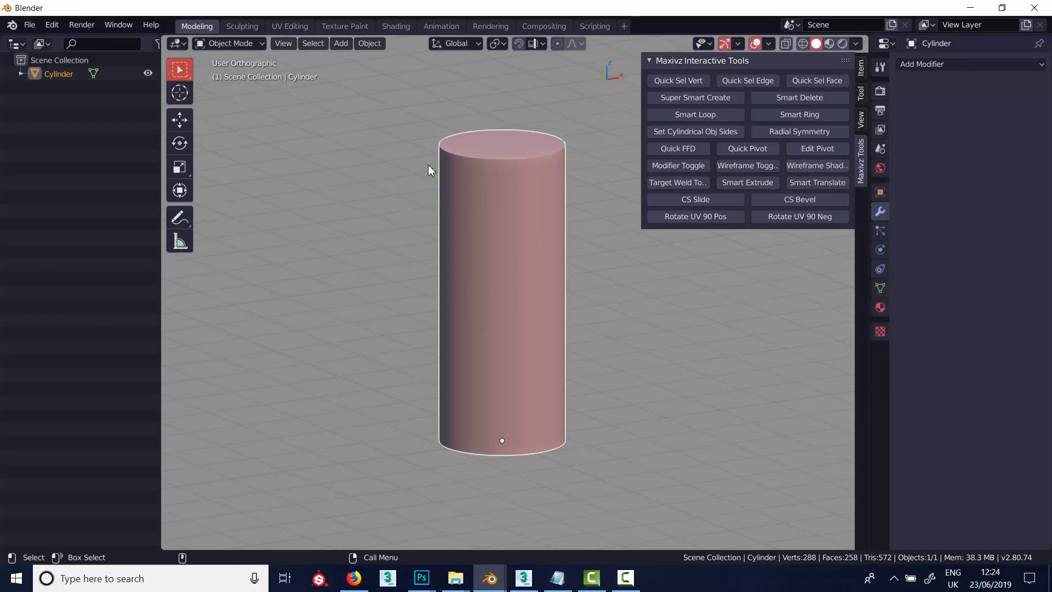
left_click(308, 159)
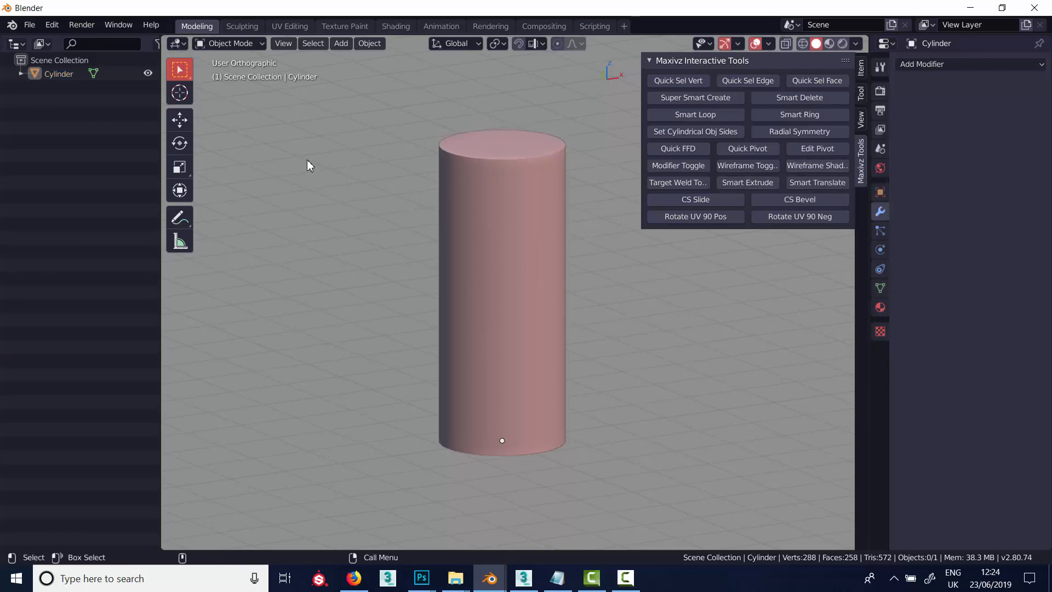
key("F4")
key("F4")
left_click(672, 149)
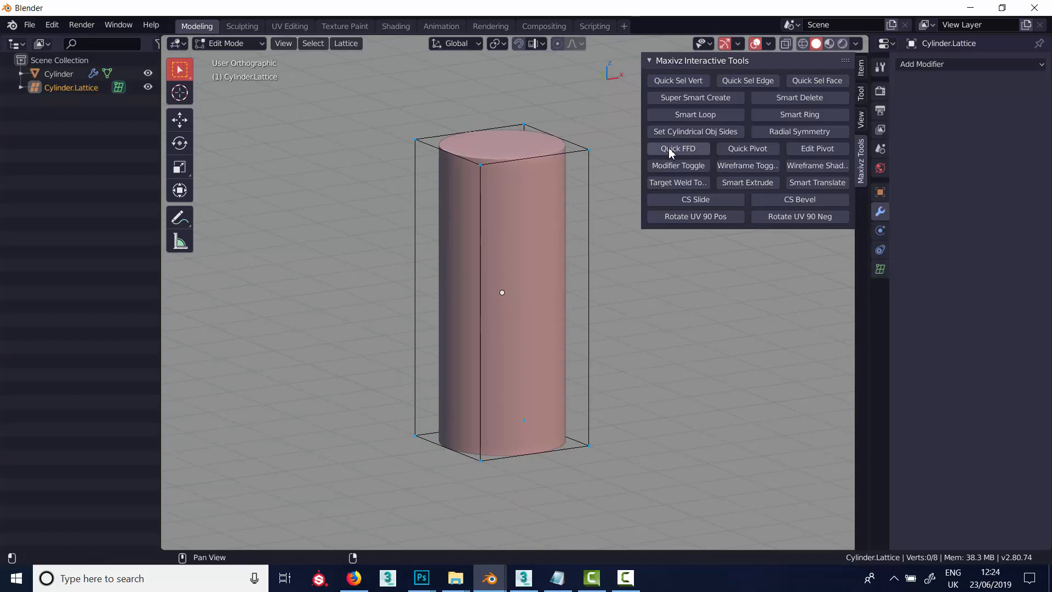
key("n")
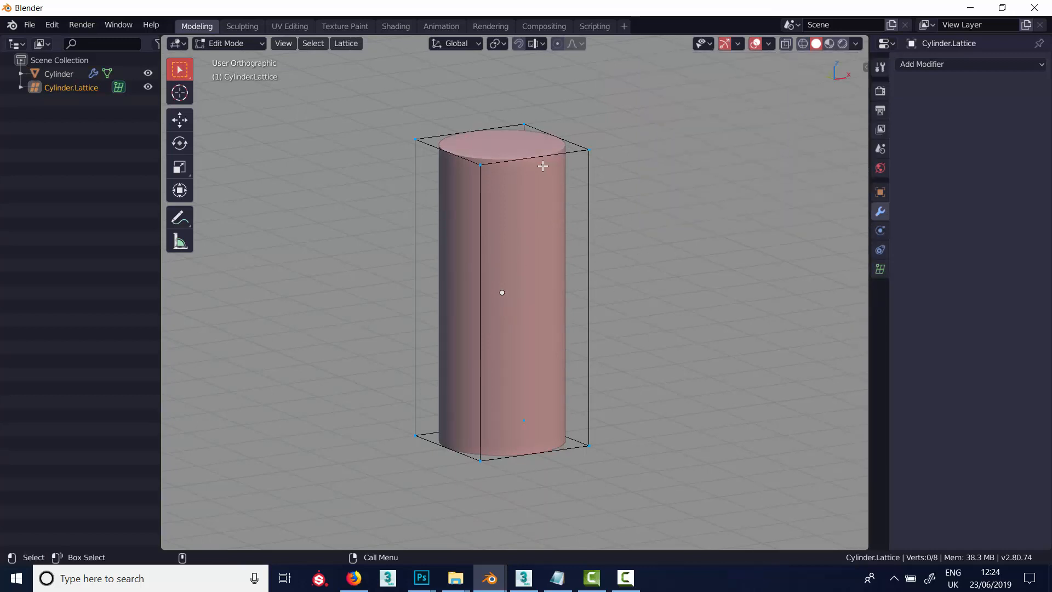
Return the new lattice to Object Mode and set its resolution to U 4, V 6 and W 8.
left_click(585, 164)
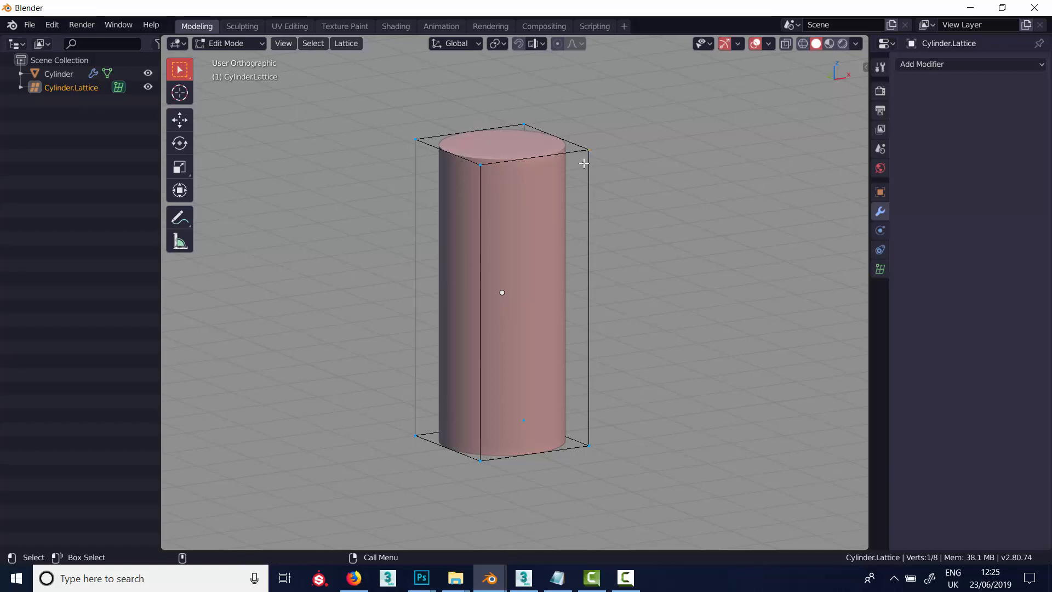
key("Tab")
key("Tab")
key("Tab")
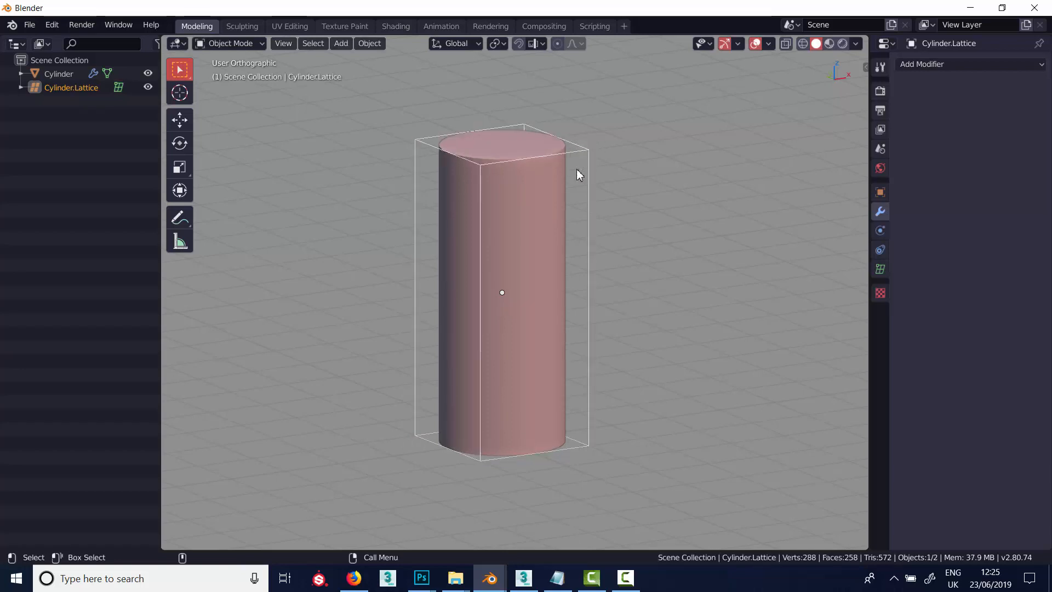
left_click(880, 269)
left_click(1028, 105)
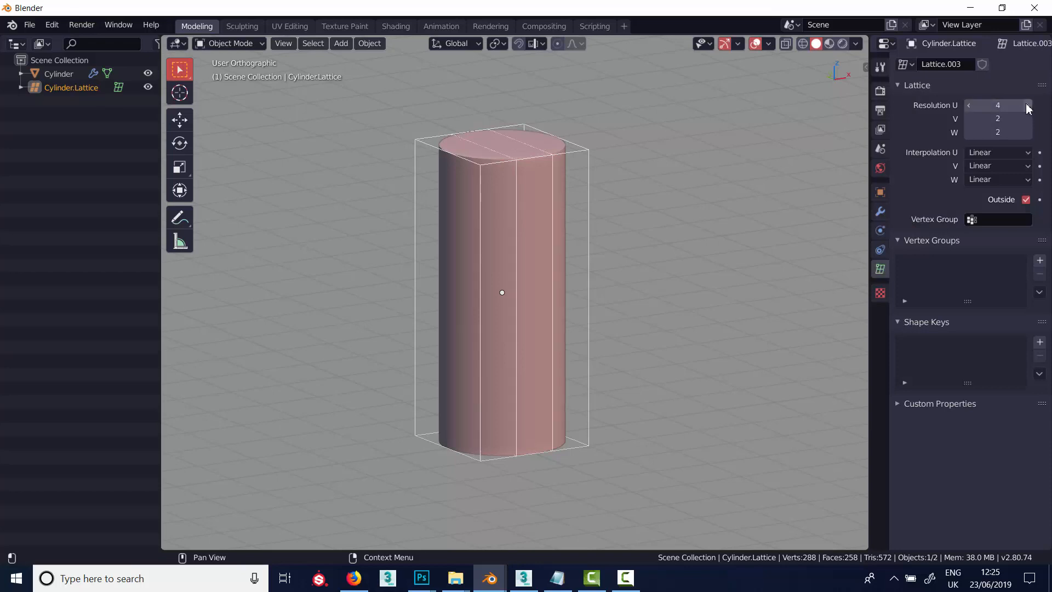
left_click(1028, 105)
left_click(1028, 118)
left_click(1027, 118)
left_click(1027, 118)
left_click(1028, 118)
left_click(1028, 132)
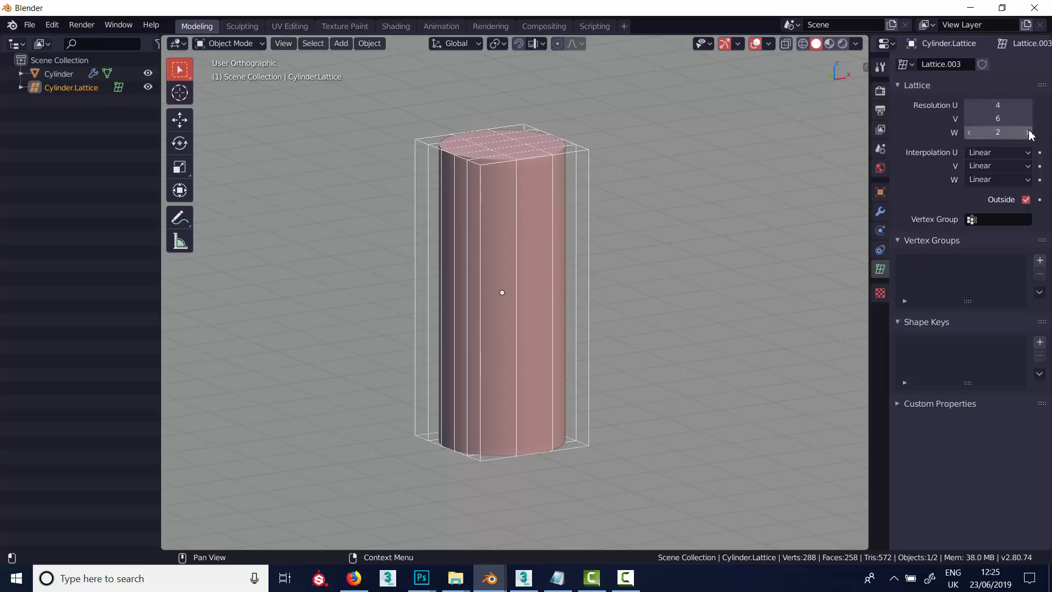
left_click(1028, 132)
left_click(1028, 132)
left_click(1027, 133)
left_click(1027, 132)
left_click(1027, 132)
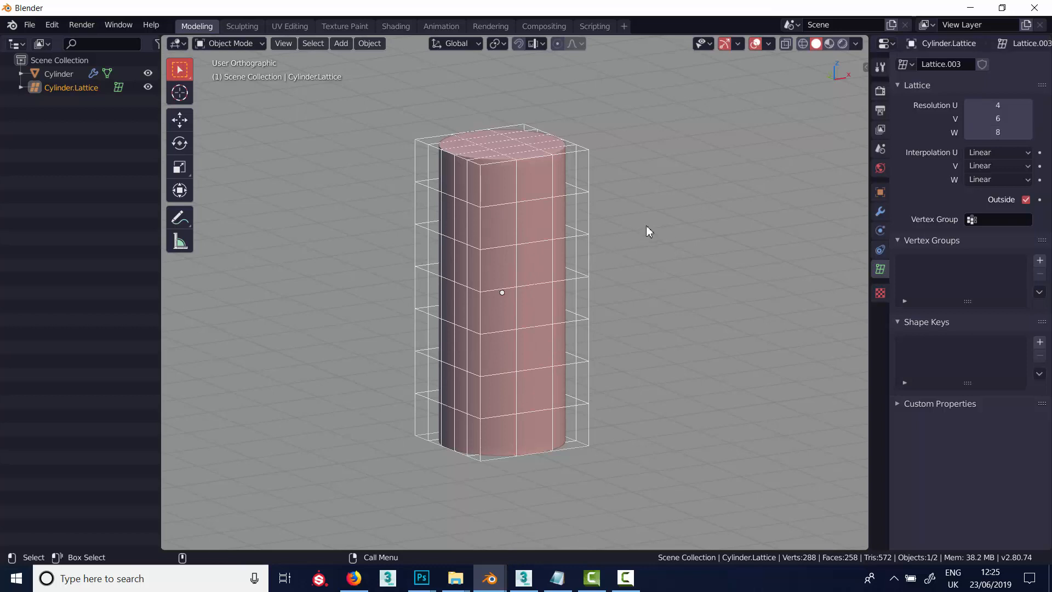
Enter Edit Mode on the lattice, select its whole top layer of points and try moving them.
middle_click_drag(646, 225, 640, 220)
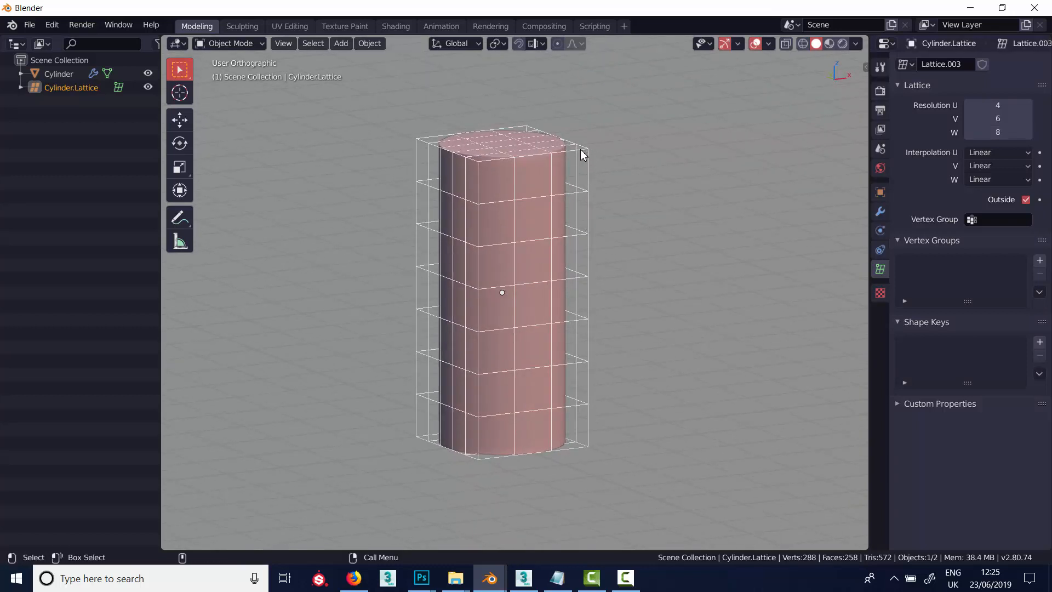
key("Tab")
mouse_move(623, 95)
middle_mouse_down()
mouse_move(622, 218)
mouse_move(632, 223)
mouse_move(622, 97)
middle_mouse_up()
left_click_drag(621, 93, 398, 176)
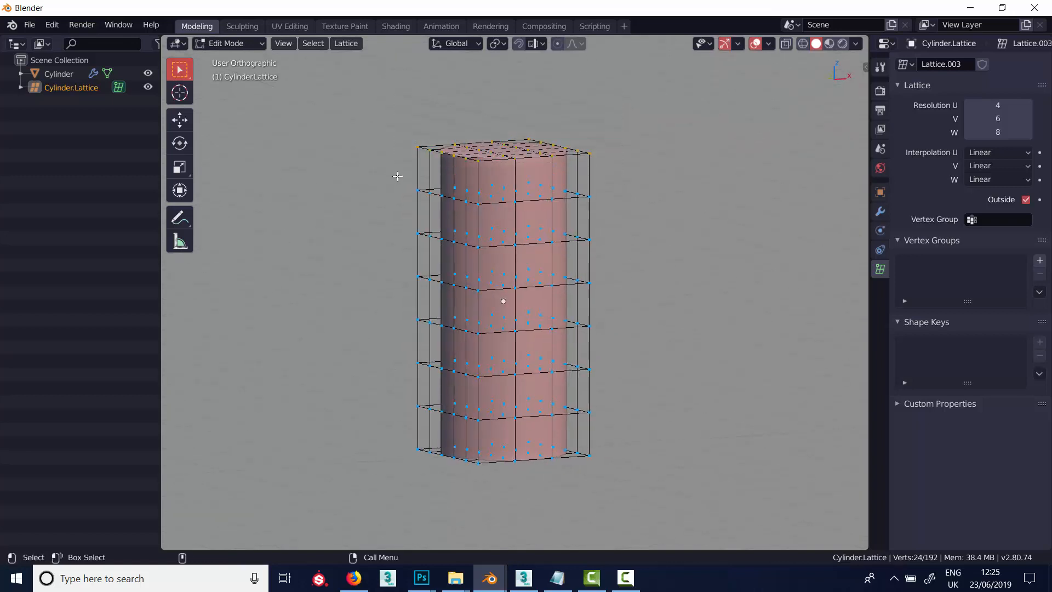
key("g")
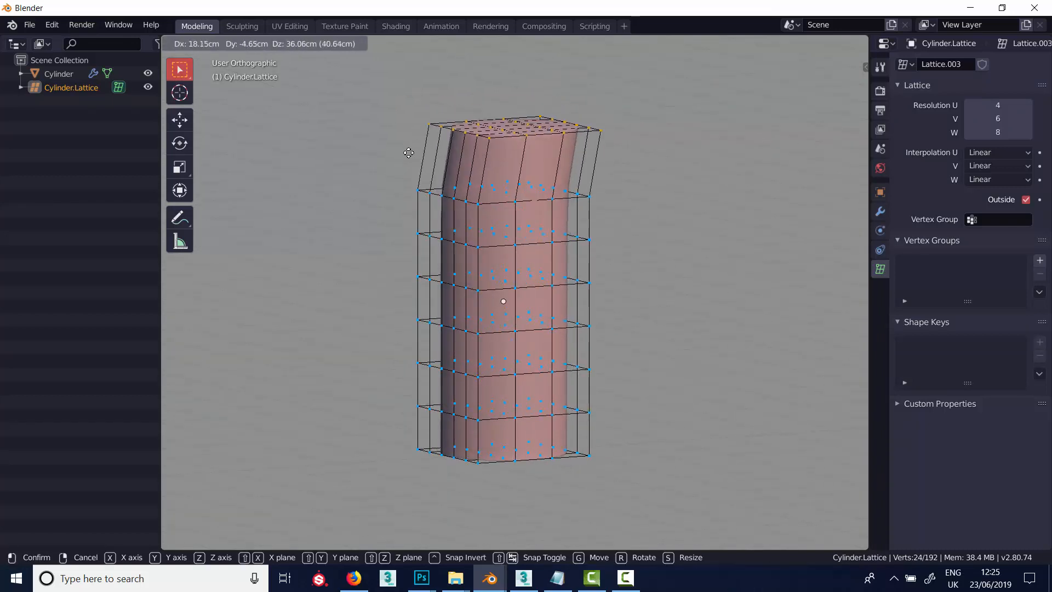
right_click(408, 152)
Try moving the top lattice points with proportional editing at several influence sizes, and return to Object Mode with it disabled.
key("o")
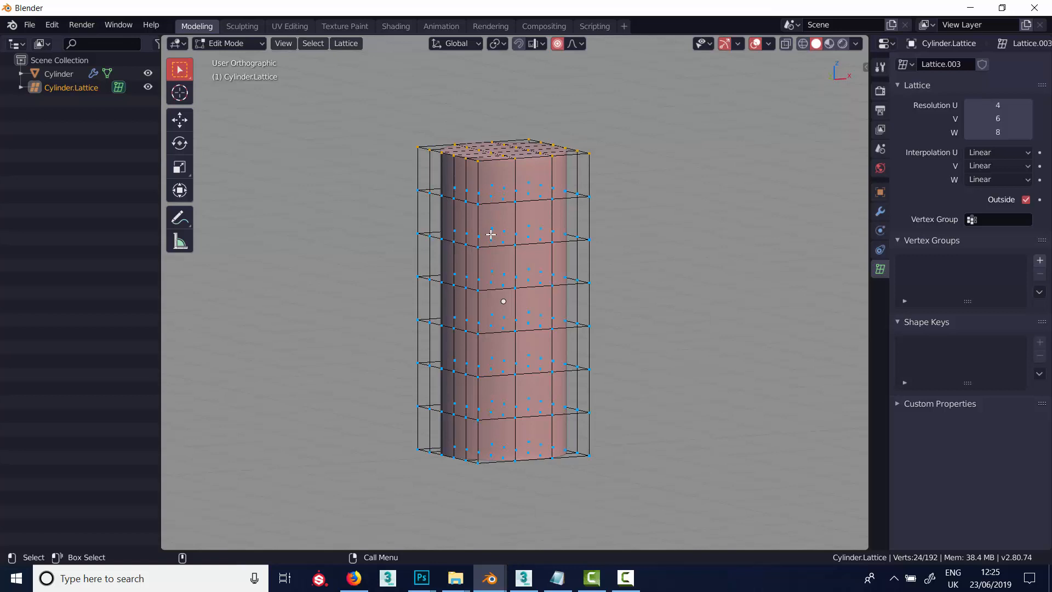
key("g")
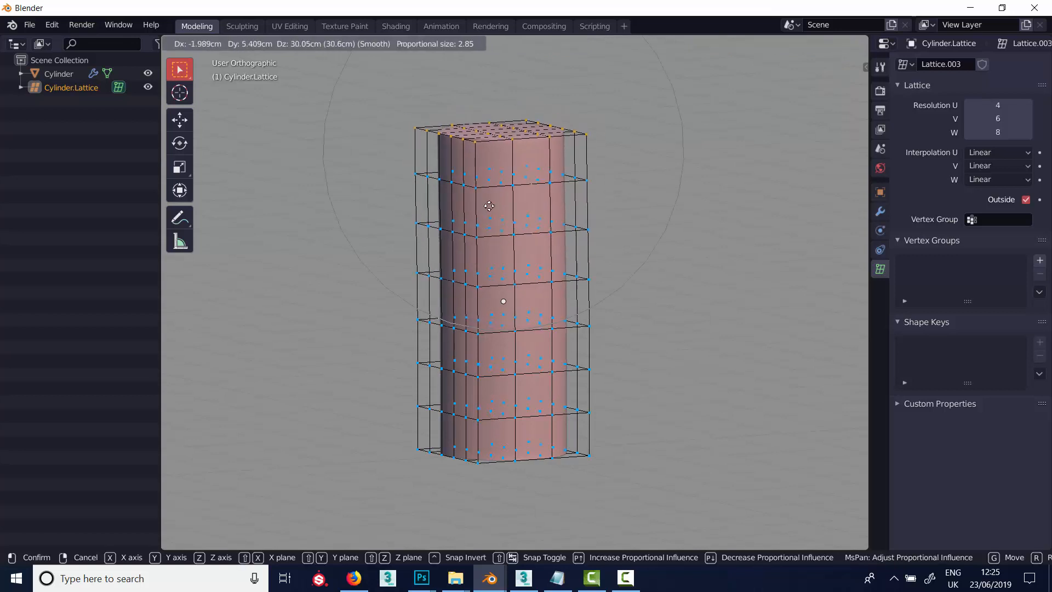
scroll(476, 216, "up", 5)
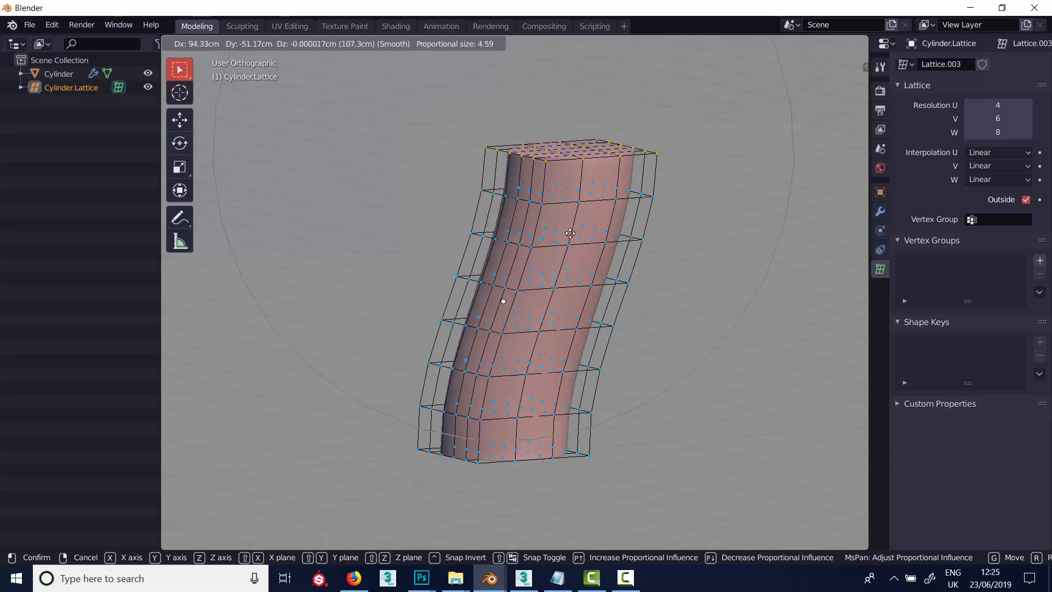
scroll(476, 241, "down", 7)
right_click(483, 256)
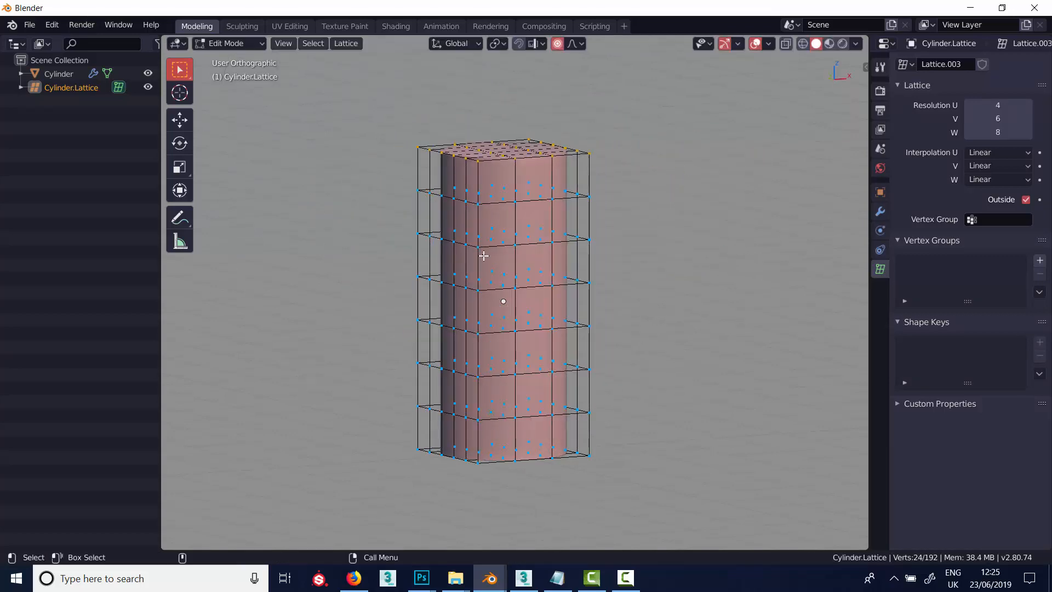
key("o")
key("Tab")
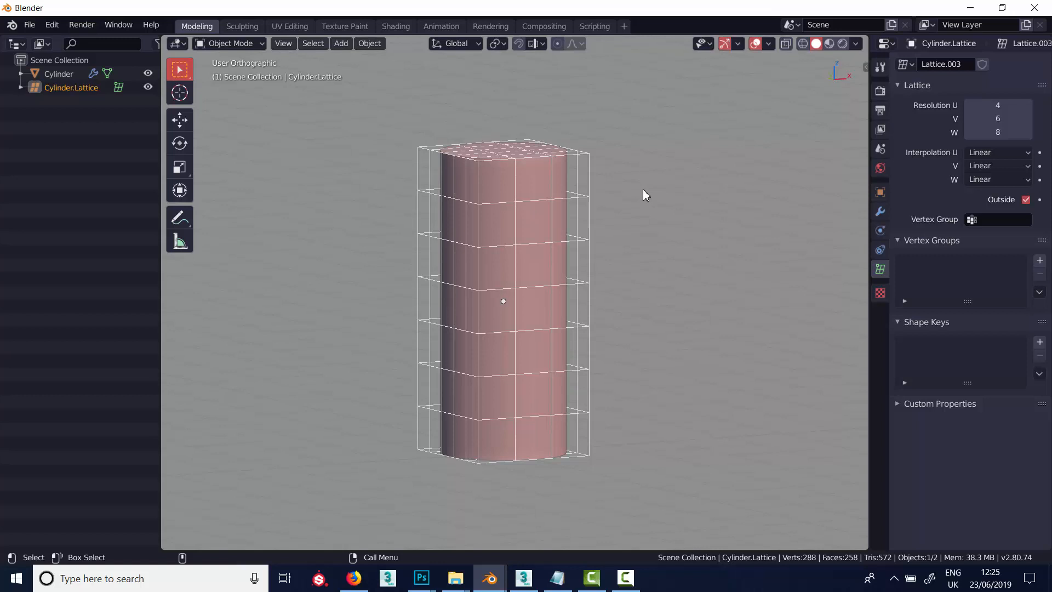
Delete the Quick FFD lattice and remove the leftover Lattice modifier from the cylinder.
key("n")
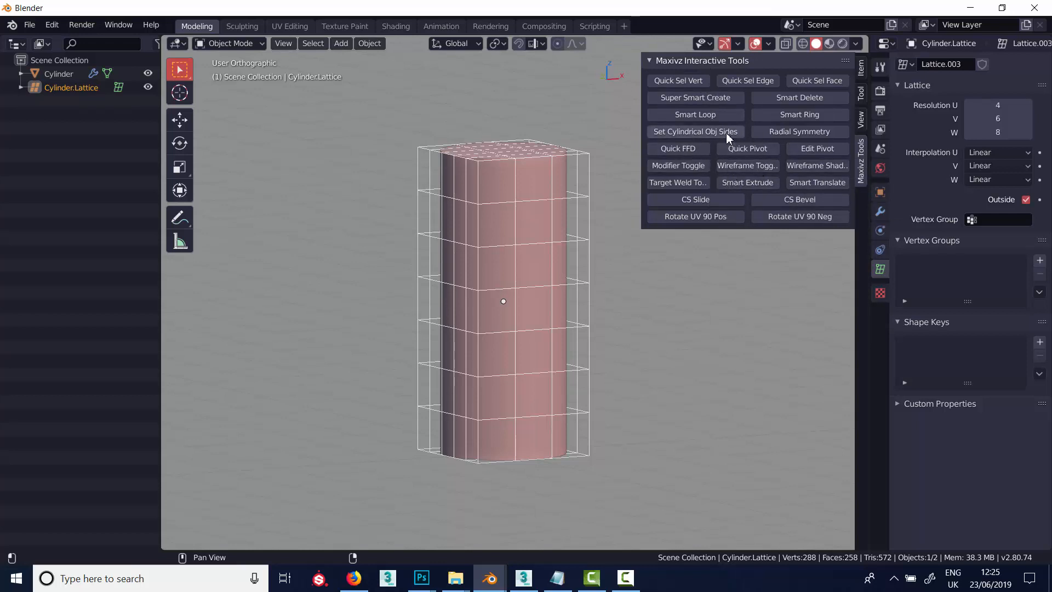
key("n")
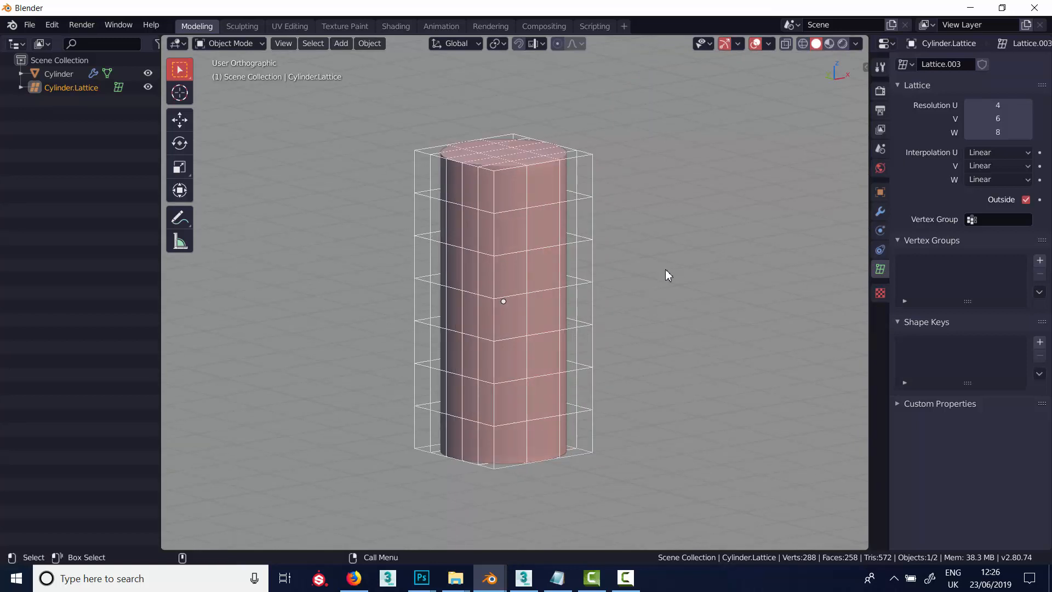
key("Delete")
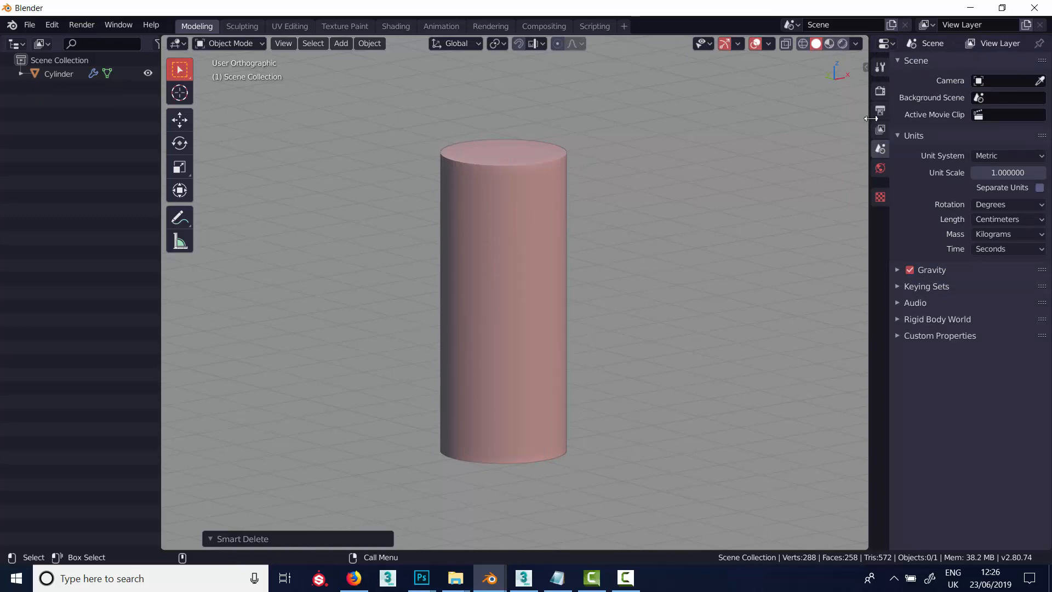
left_click(544, 228)
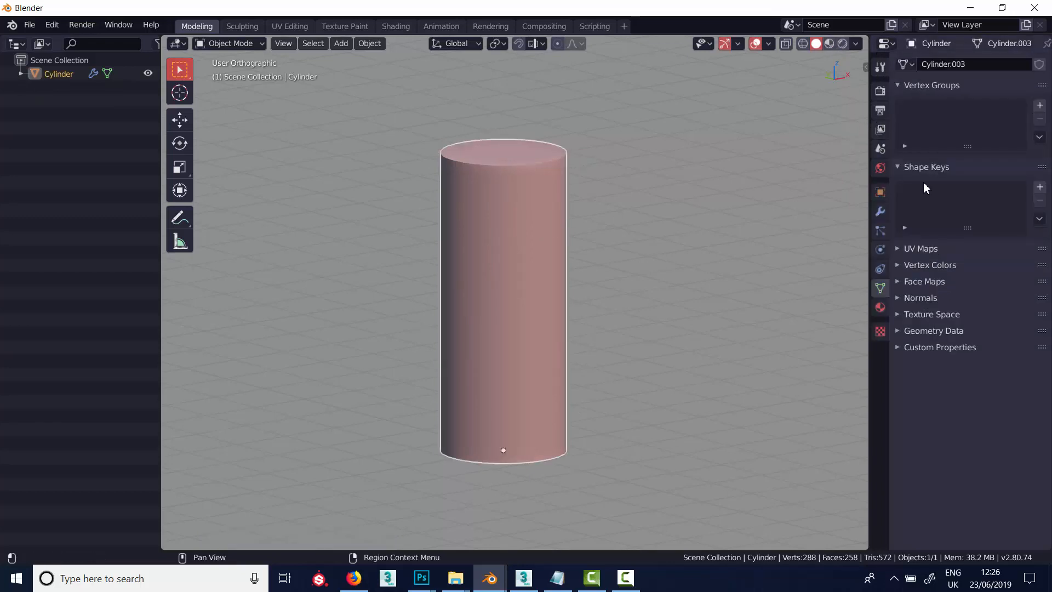
left_click(880, 211)
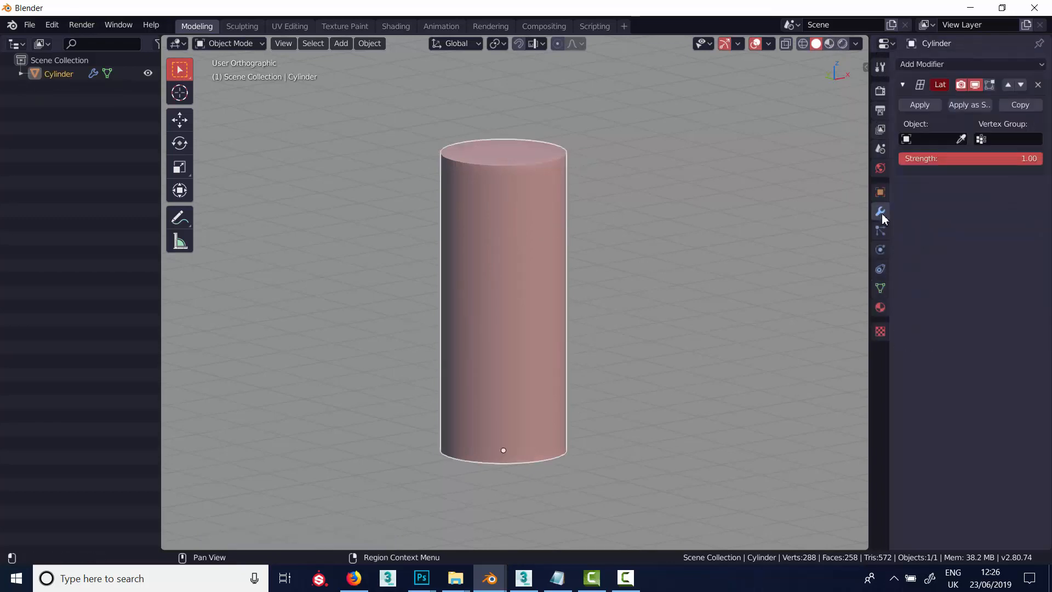
left_click(1038, 85)
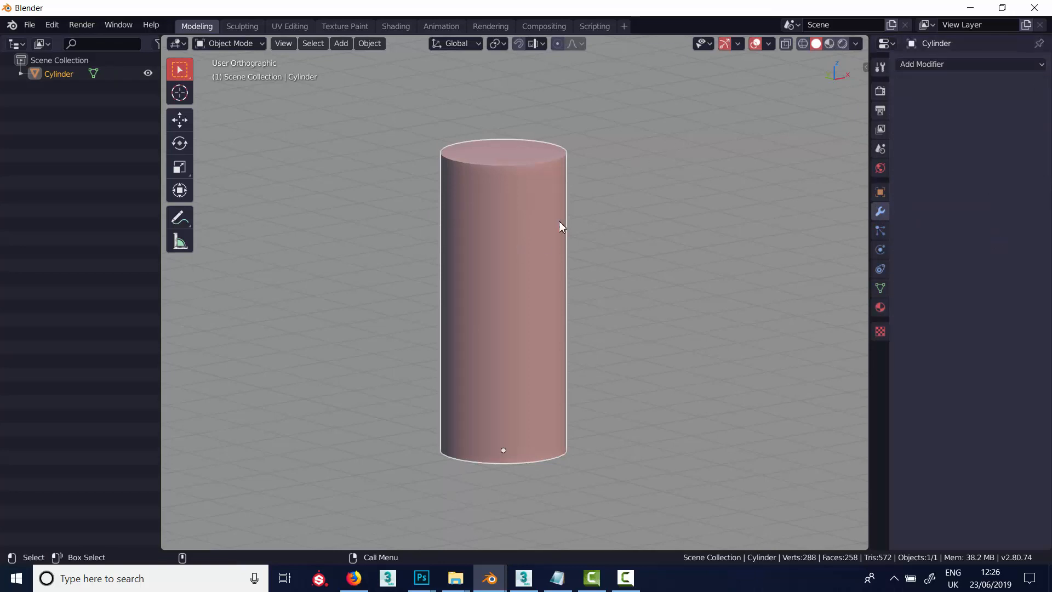
Add a Simple Deform modifier twisting the cylinder about Z by about 96.1°, with its wireframe shown.
left_click(936, 65)
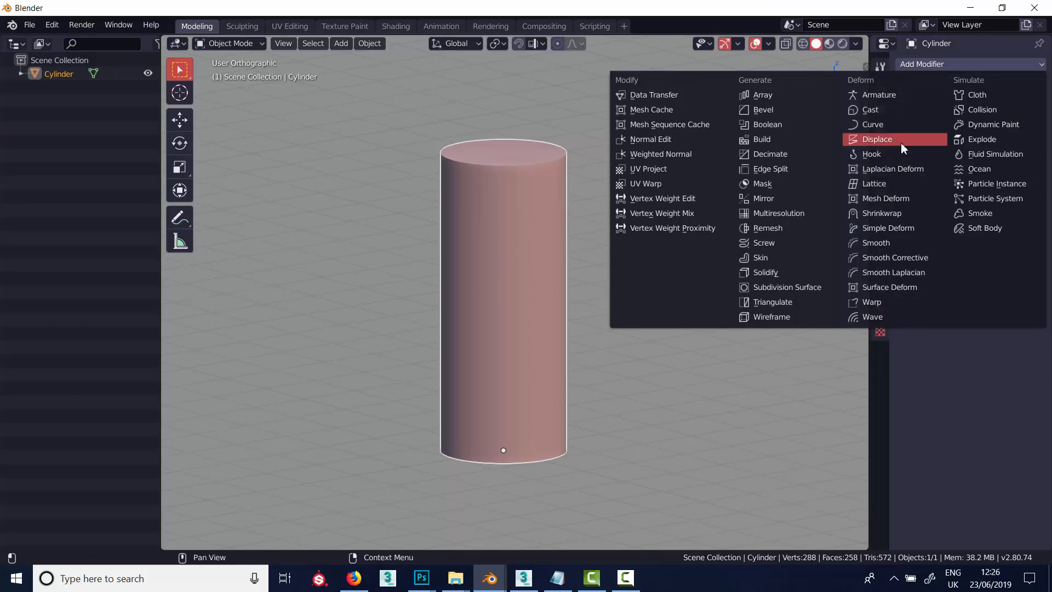
left_click(888, 229)
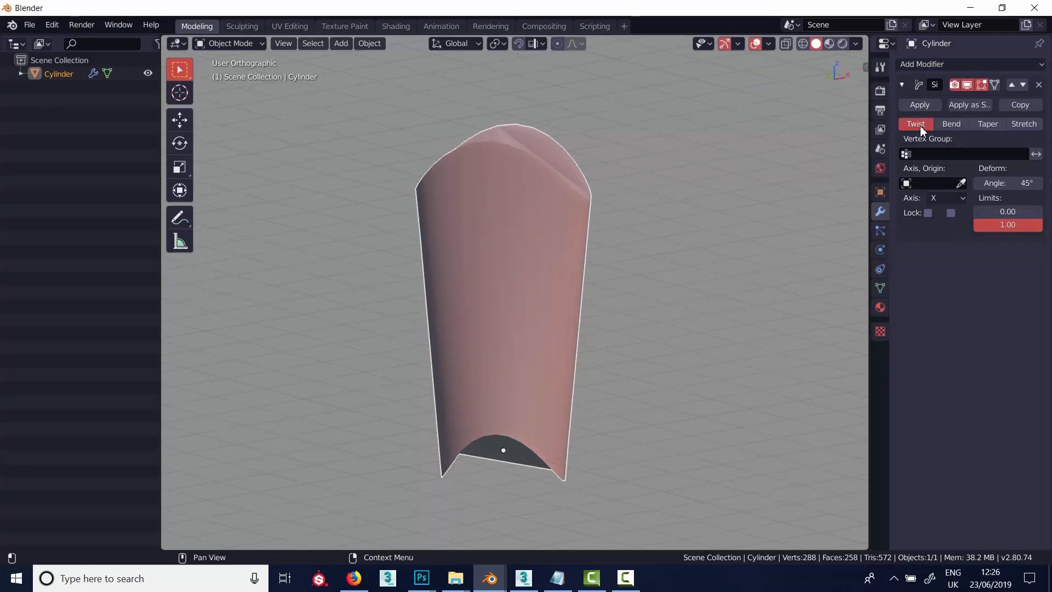
left_click(939, 198)
left_click(945, 244)
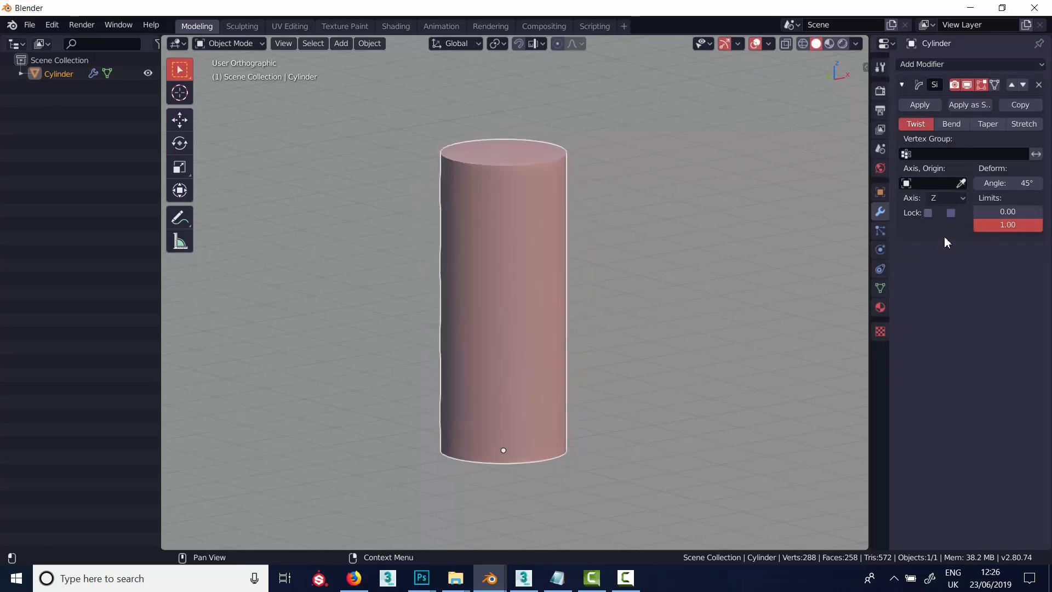
key("F4")
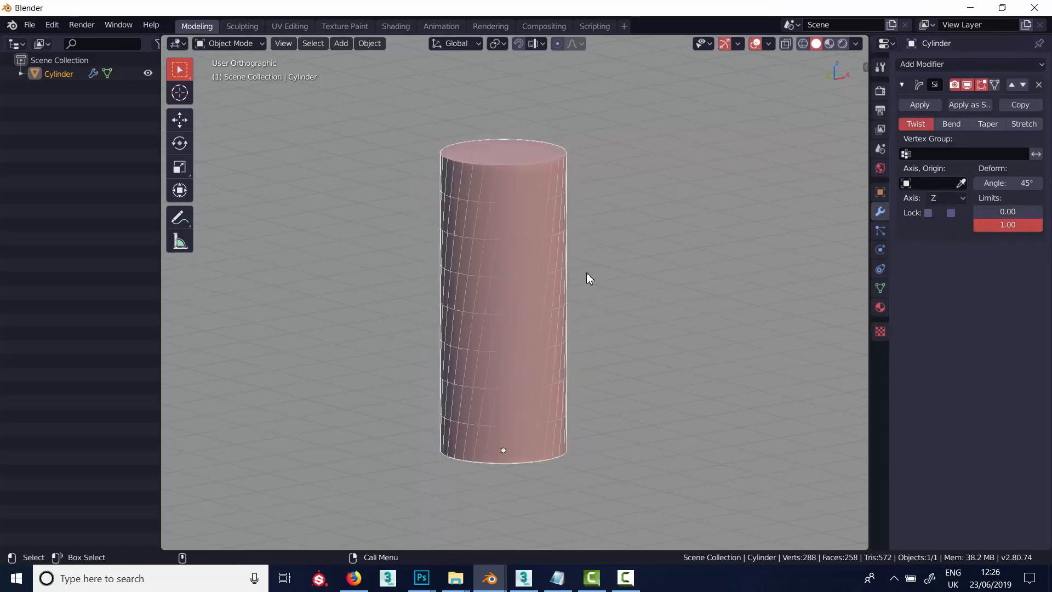
left_click_drag(1039, 183, 340, 167)
Switch the Simple Deform modifier to Bend about the X axis and set its angle to about -31.1°.
left_click(948, 125)
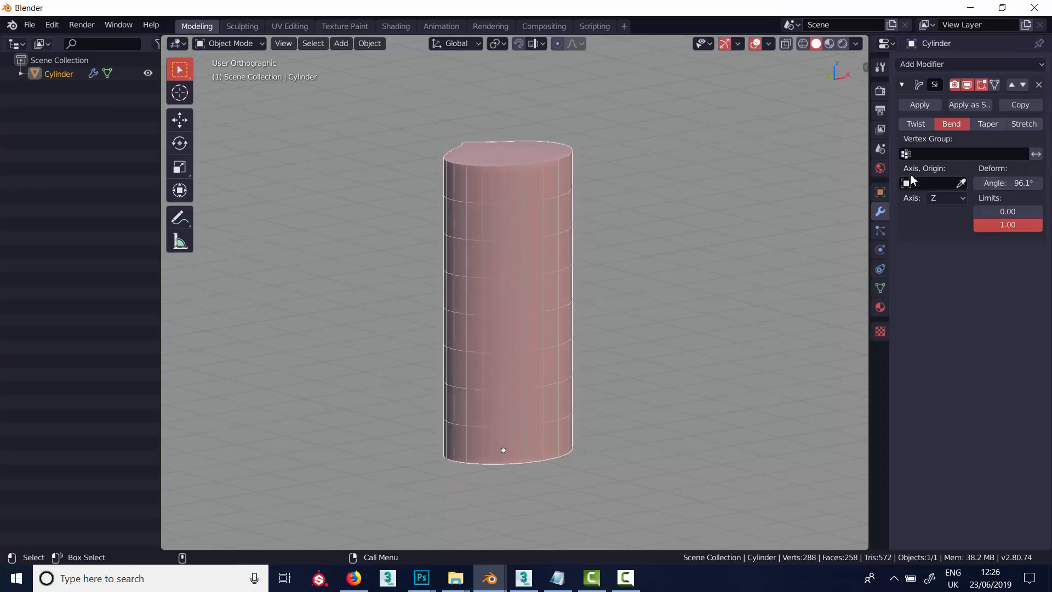
left_click(944, 197)
left_click(949, 216)
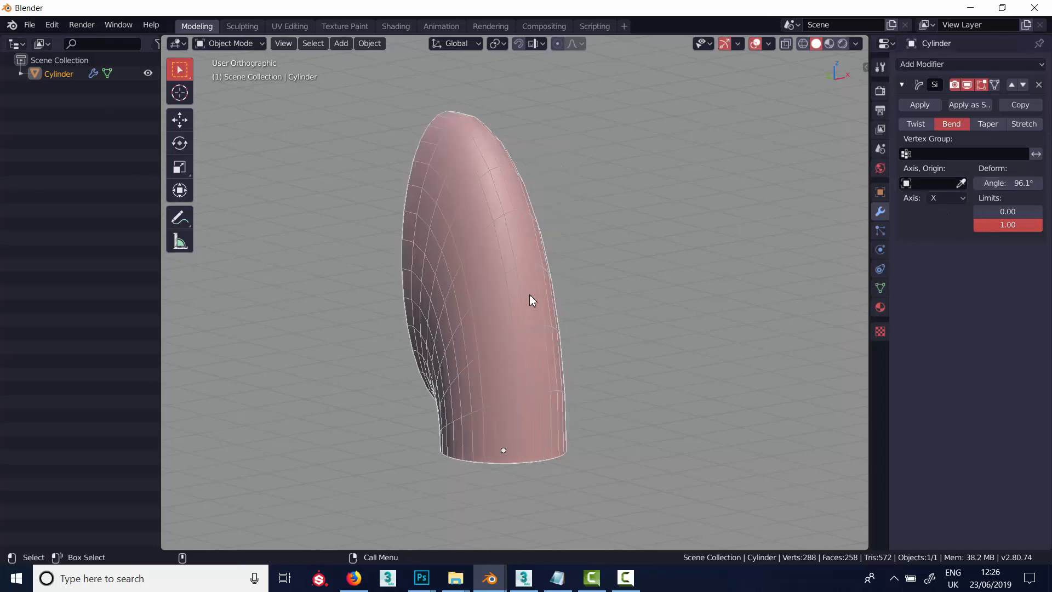
middle_click_drag(530, 294, 564, 301)
middle_click_drag(561, 308, 548, 323)
left_click_drag(1048, 191, 336, 361)
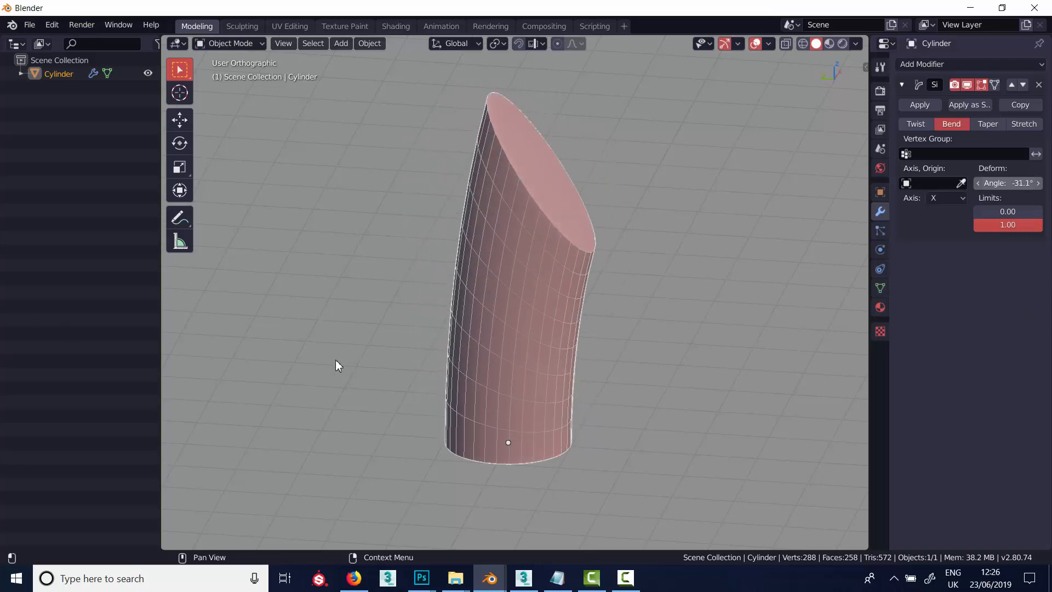
Cancel the last bend angle change and add a Plain Axes empty at the cylinder's origin from the top view.
right_click(335, 361)
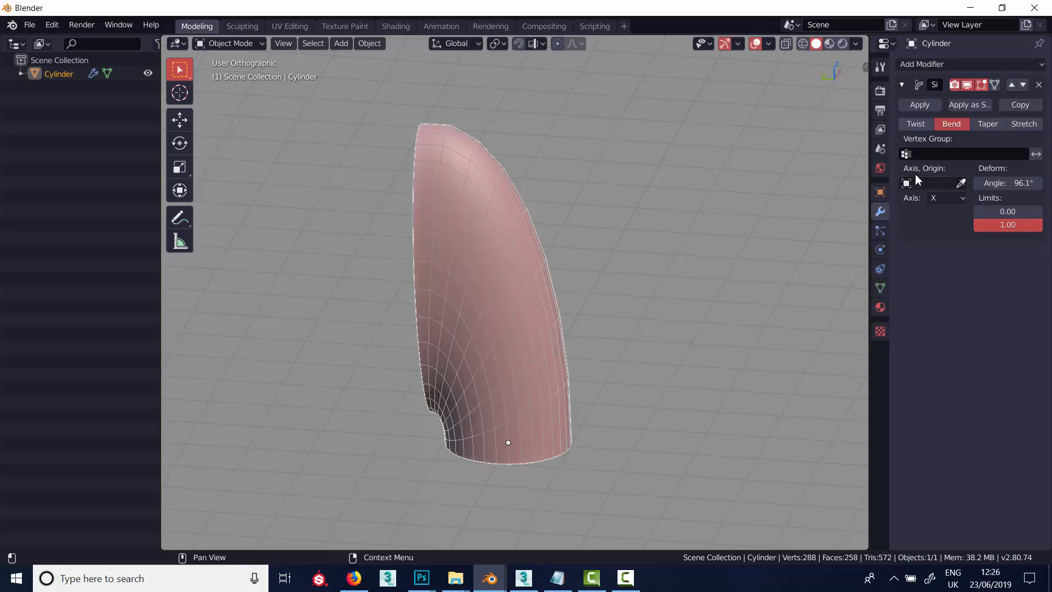
middle_click_drag(662, 192, 597, 267)
key("KP_7")
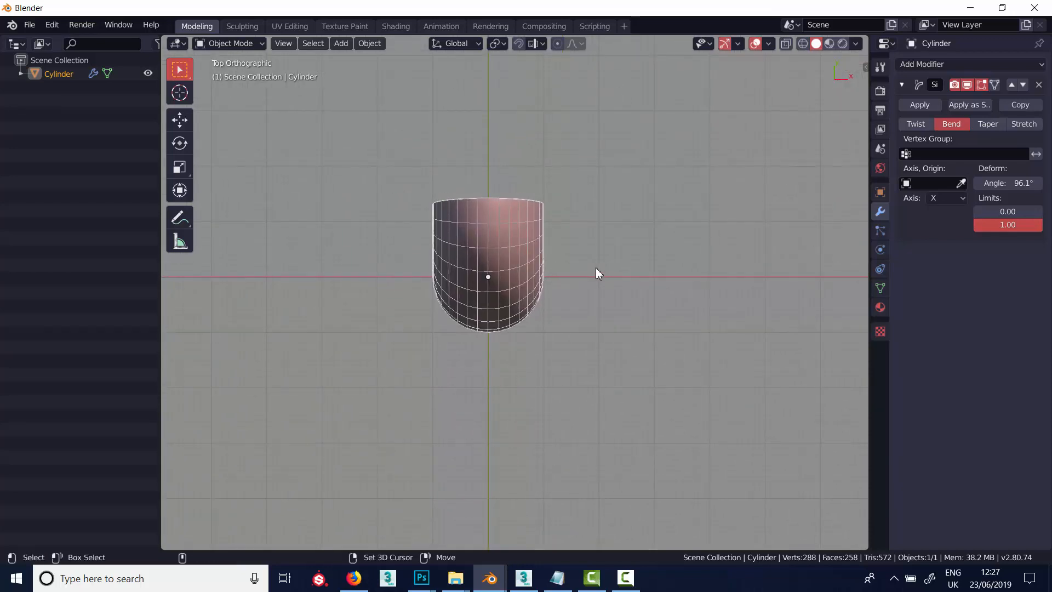
key("shift+a")
mouse_move(576, 289)
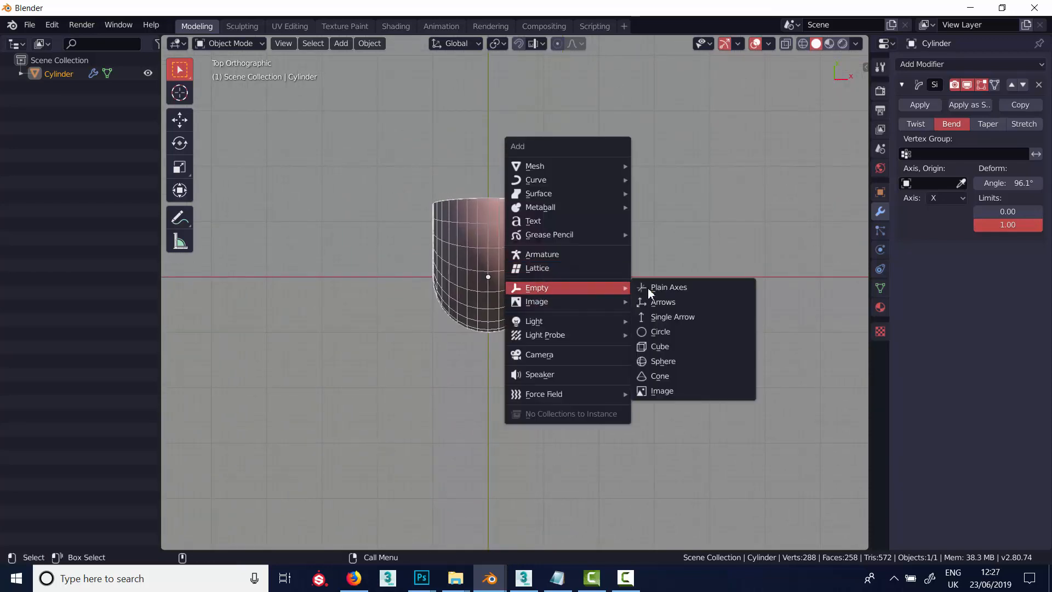
left_click(665, 288)
middle_click_drag(590, 317, 505, 277, "alt")
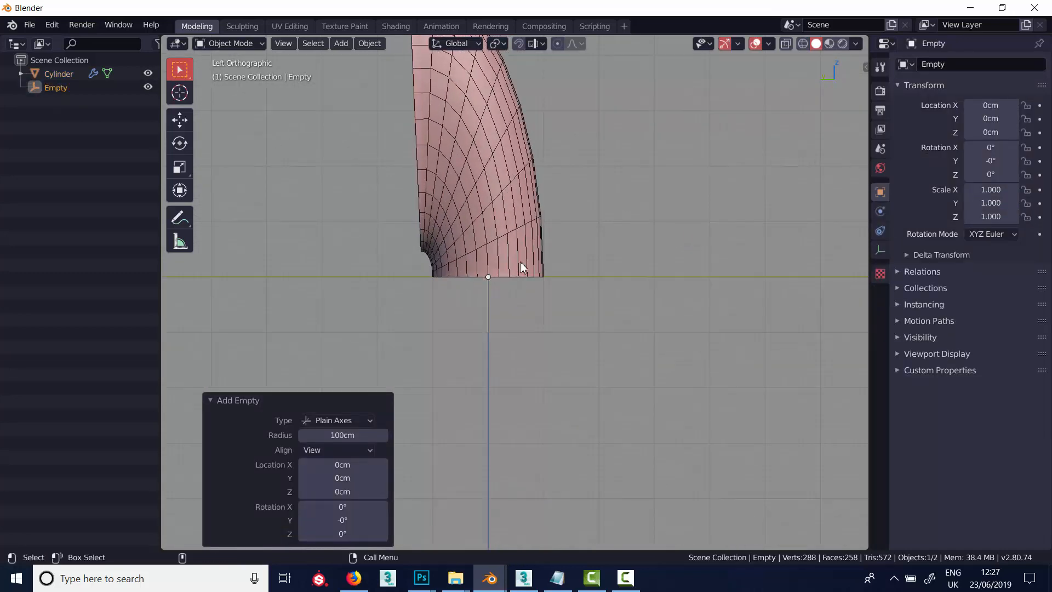
Assign the empty as the axis and origin object of the cylinder's Simple Deform bend.
middle_click_drag(599, 225, 668, 327, "shift")
left_click(579, 227)
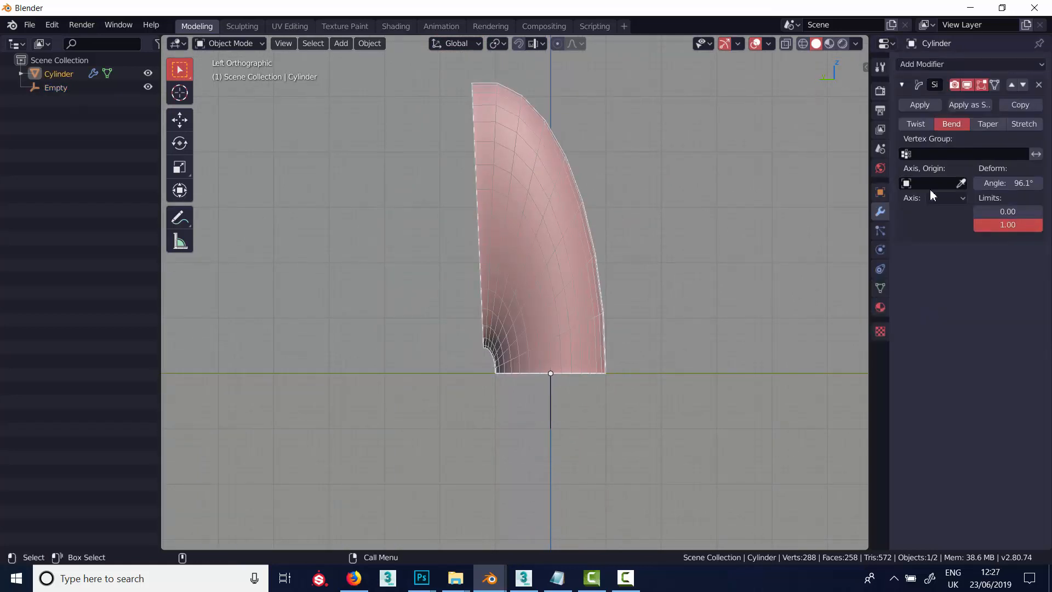
left_click(962, 184)
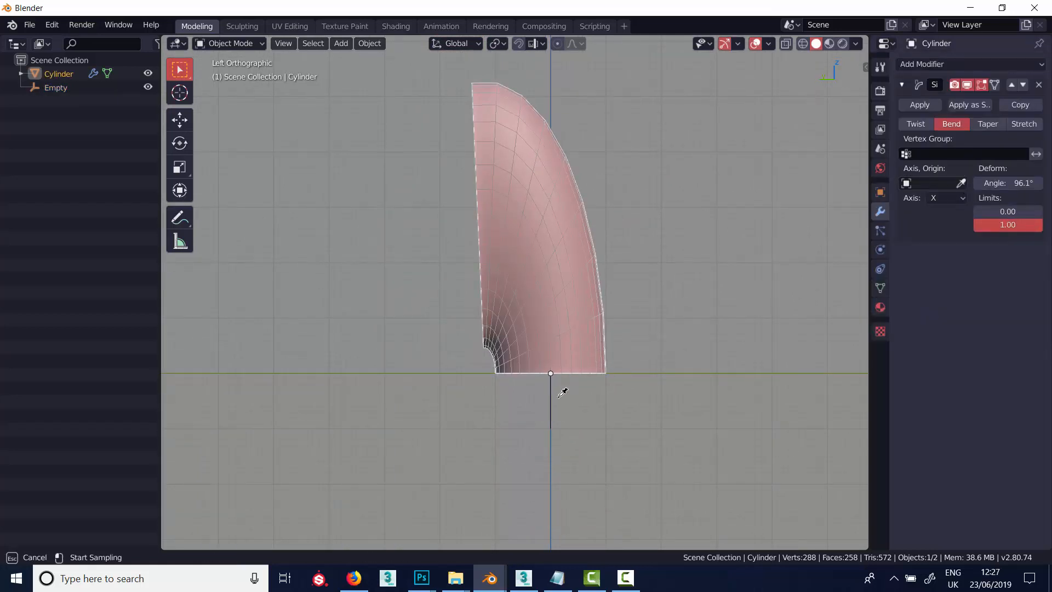
left_click(554, 394)
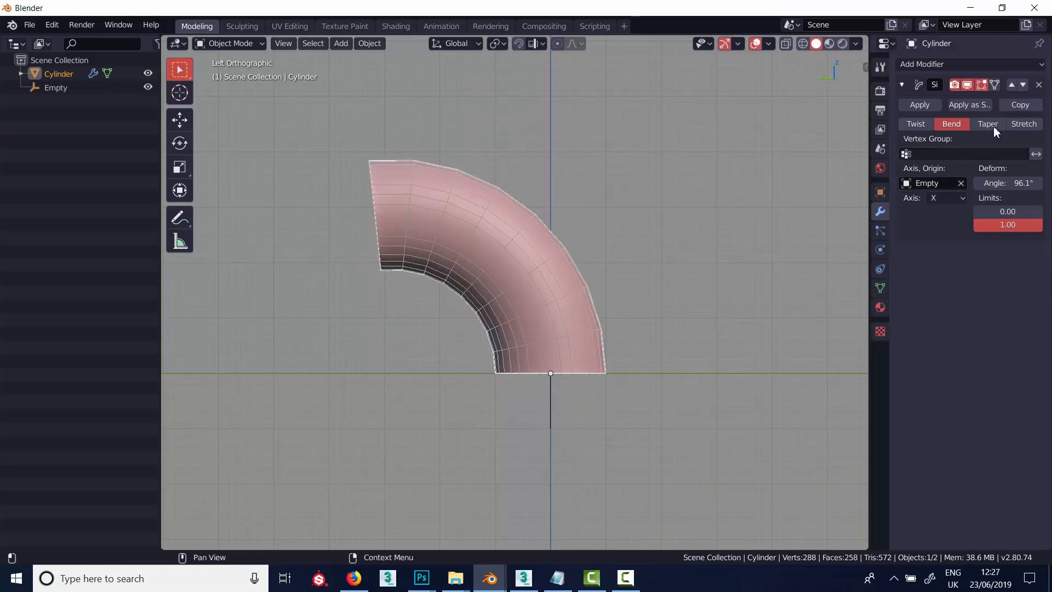
Try moving the empty, then rotating it freely and about global Z, to redirect the cylinder's bend.
left_click(536, 396)
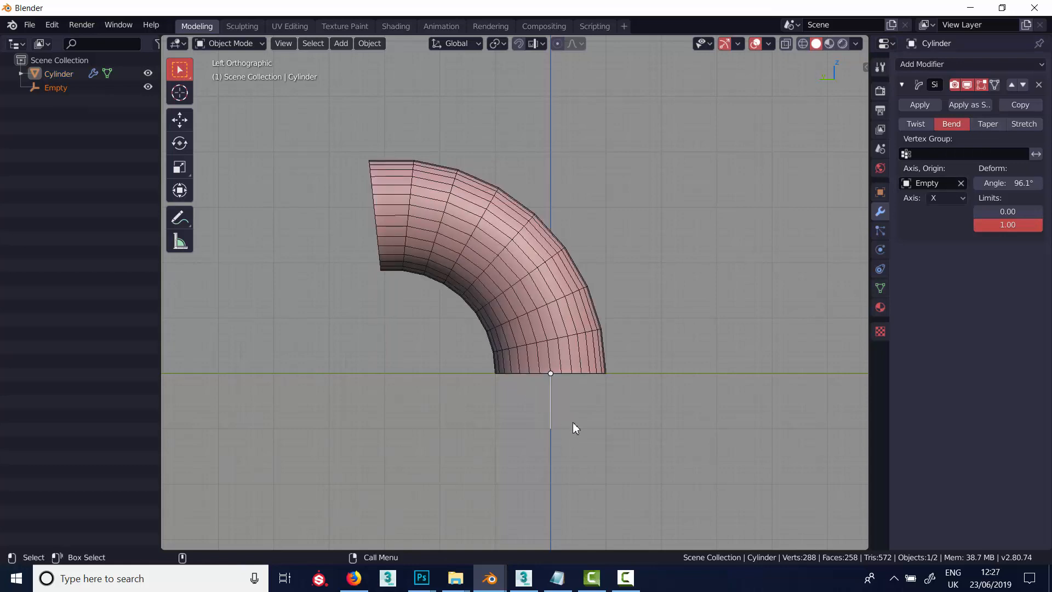
key("g")
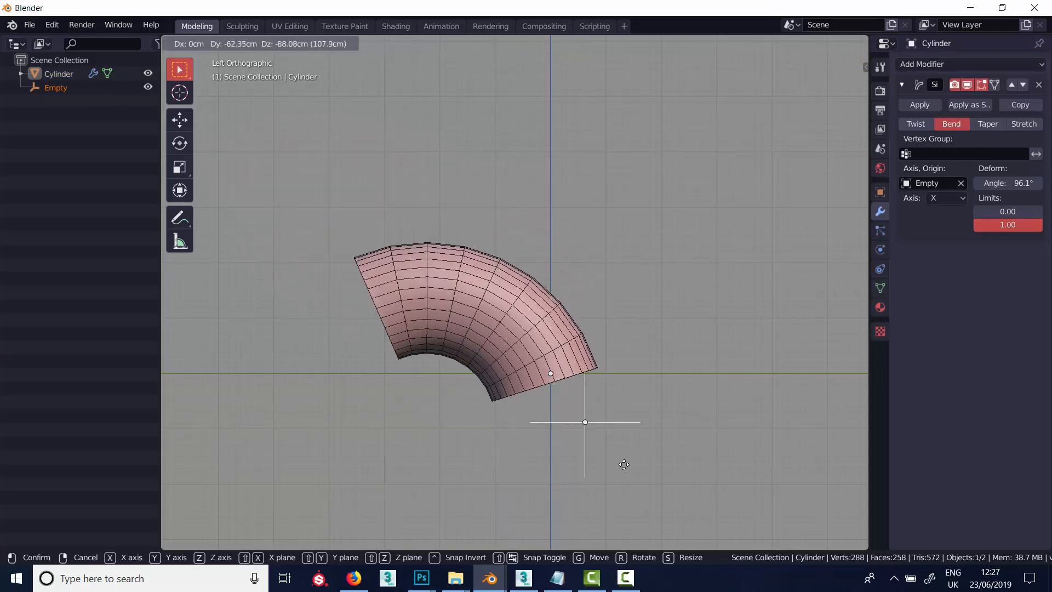
key("Escape")
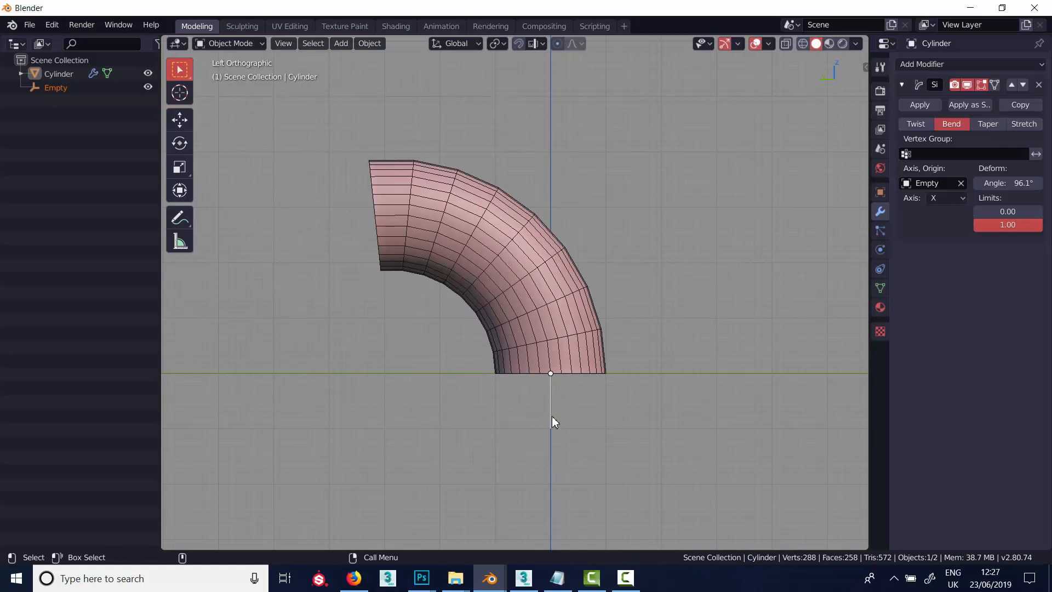
key("r")
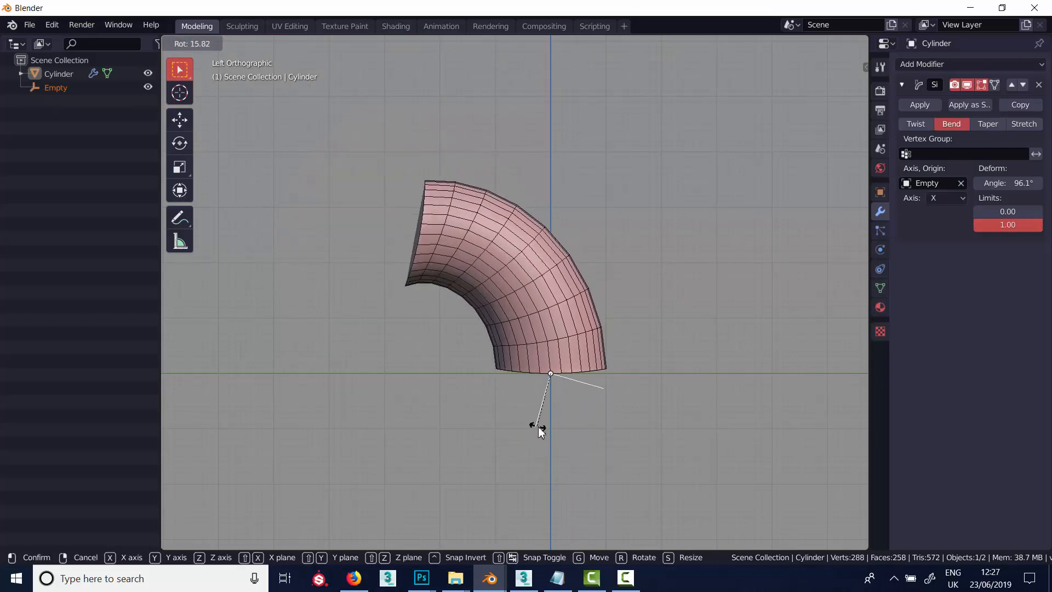
key("z")
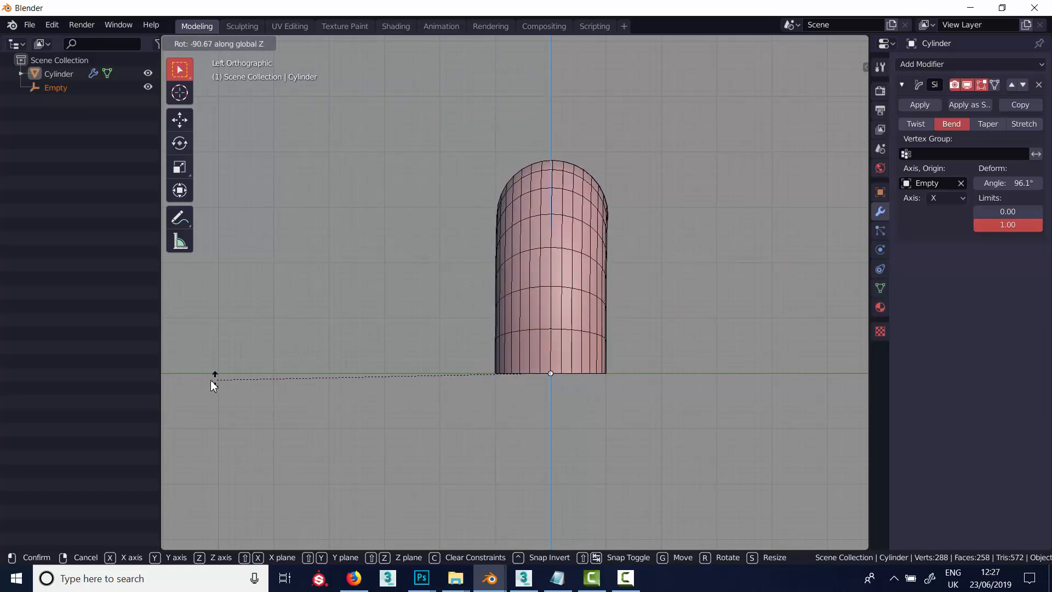
right_click(758, 379)
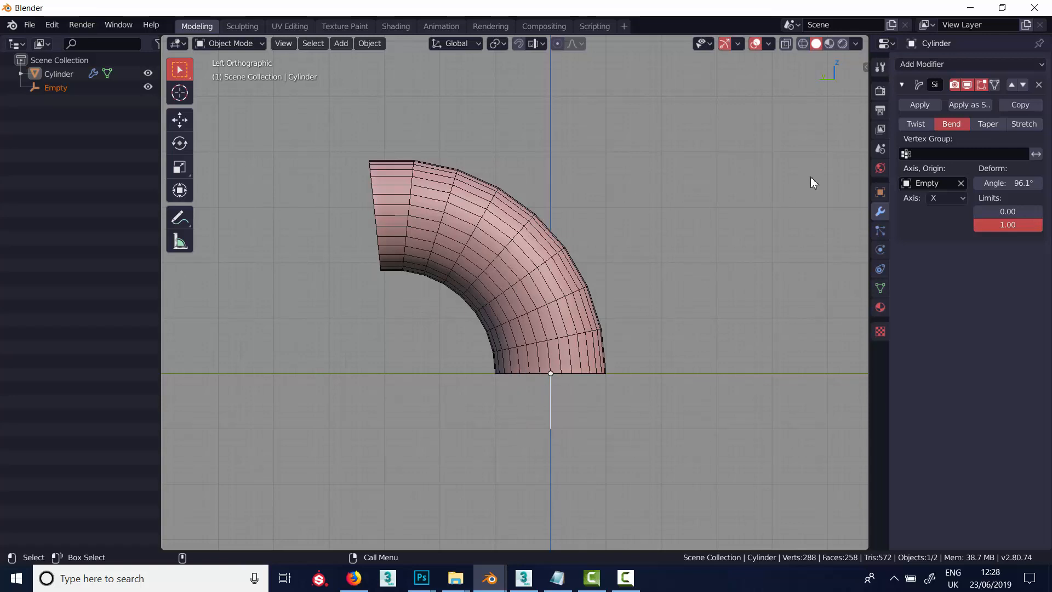
Switch the Simple Deform modifier to Taper, clear its origin object, and taper along Z with a factor of about -0.783.
left_click(986, 130)
middle_click_drag(646, 307, 712, 315)
left_click_drag(981, 186, 903, 208)
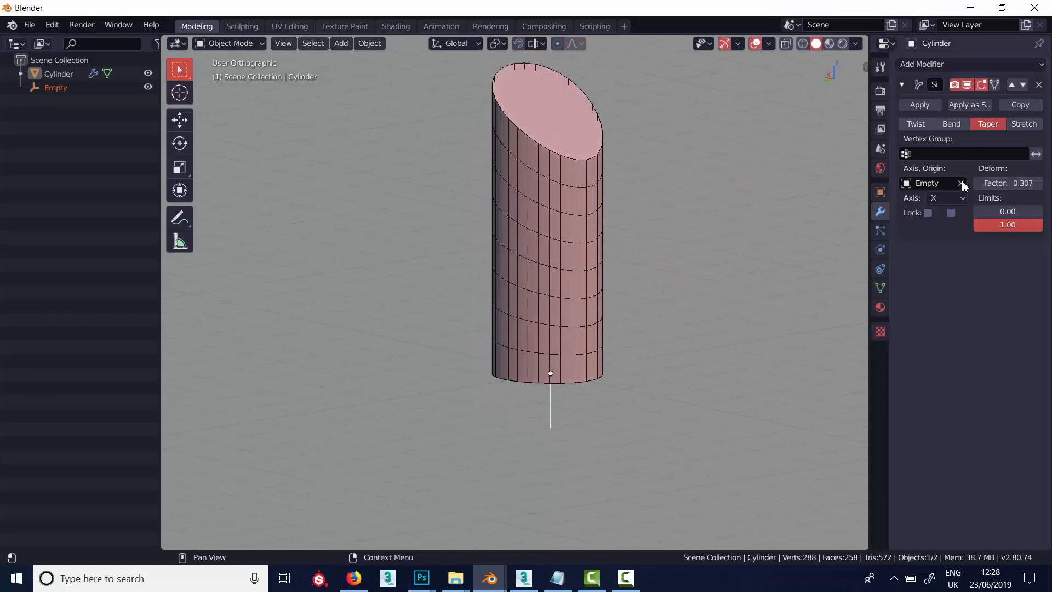
left_click(947, 198)
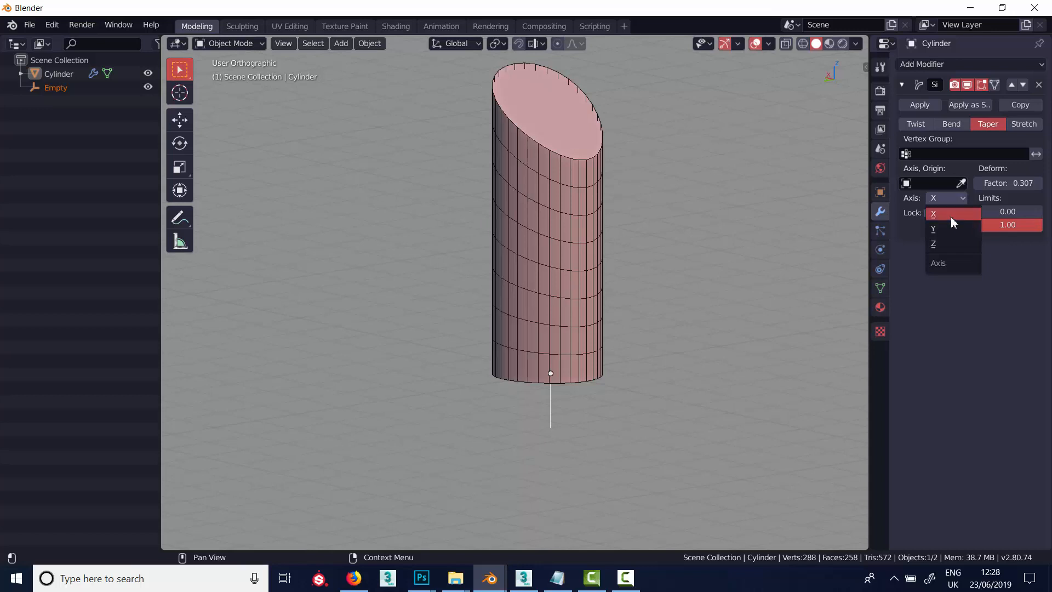
left_click(943, 244)
left_click_drag(987, 184, 980, 118)
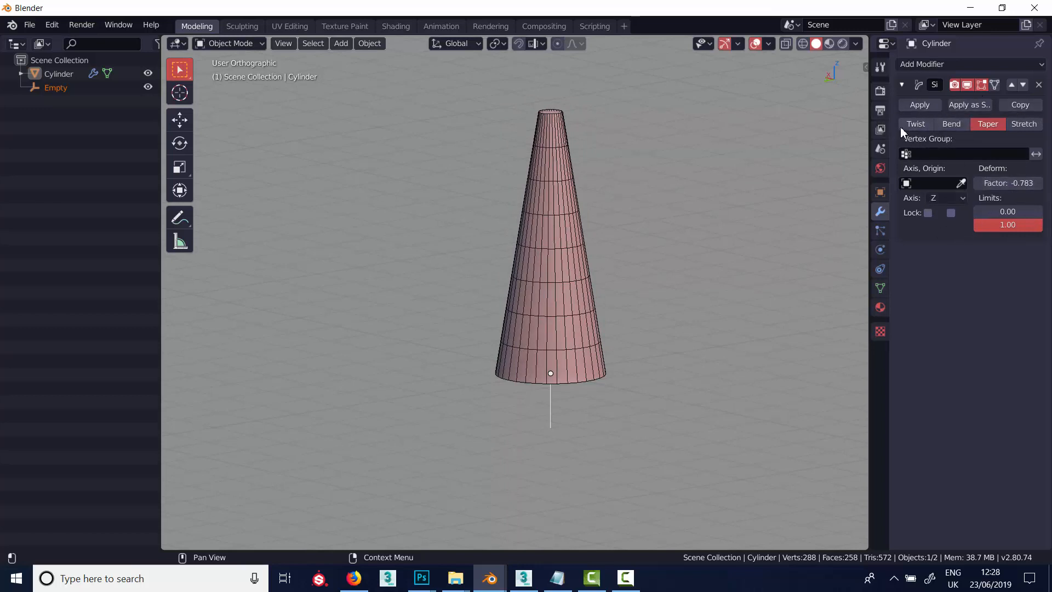
Switch the Simple Deform modifier to Stretch and set its factor to about -0.013.
left_click(1026, 125)
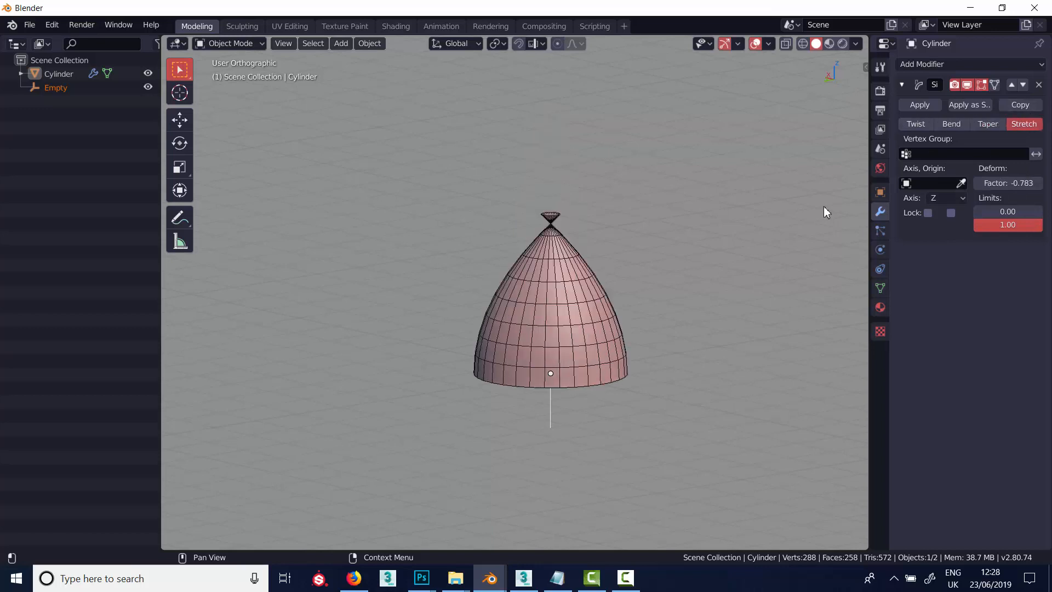
mouse_move(981, 184)
left_mouse_down()
mouse_move(1042, 185)
mouse_move(12, 181)
mouse_move(1041, 184)
mouse_move(979, 186)
left_mouse_up()
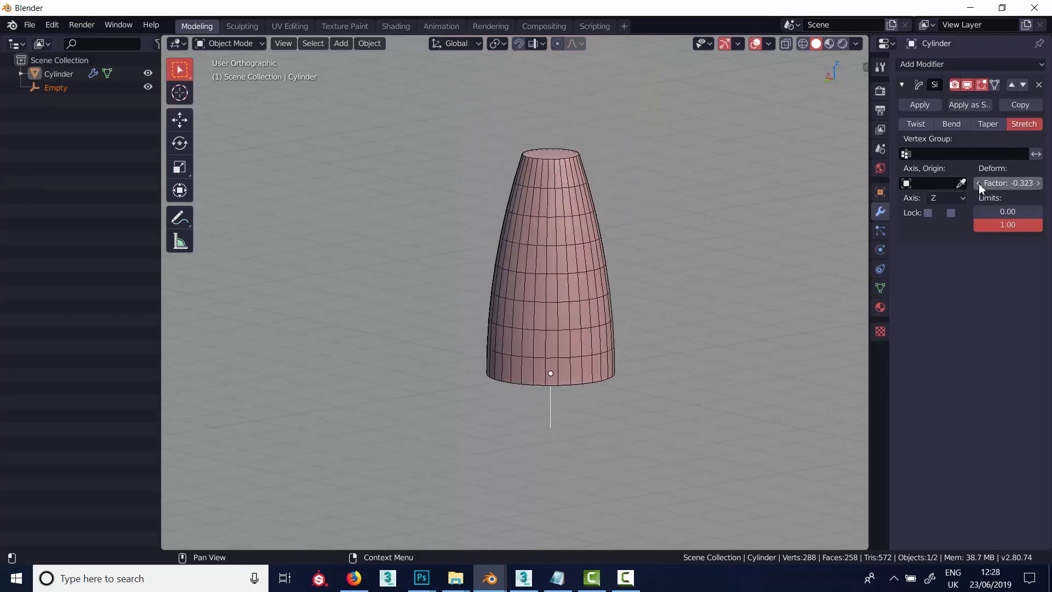
right_click(979, 185)
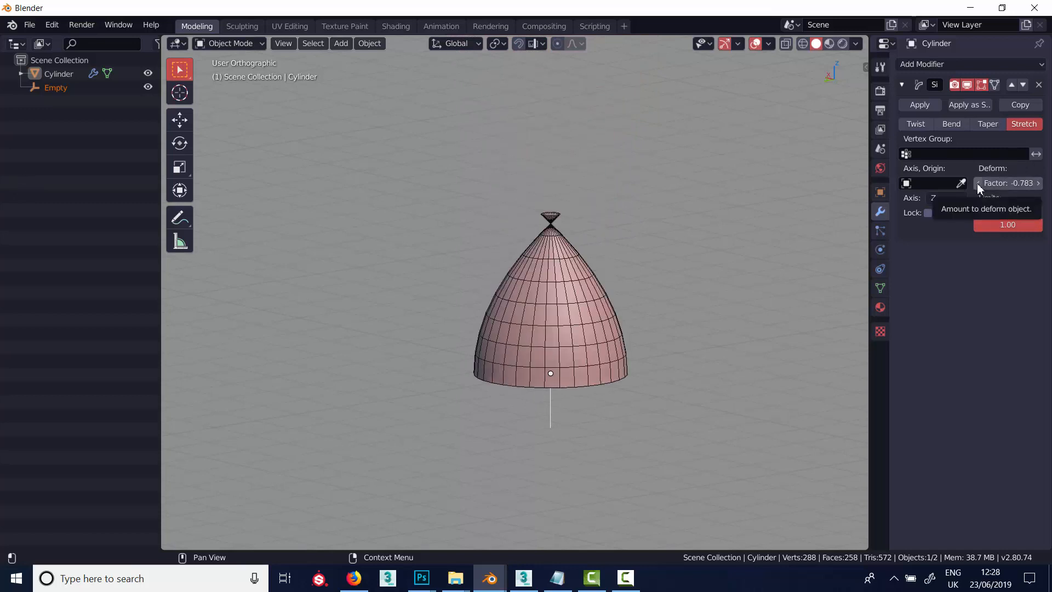
mouse_move(980, 184)
left_mouse_down()
mouse_move(998, 184)
mouse_move(972, 186)
left_mouse_up()
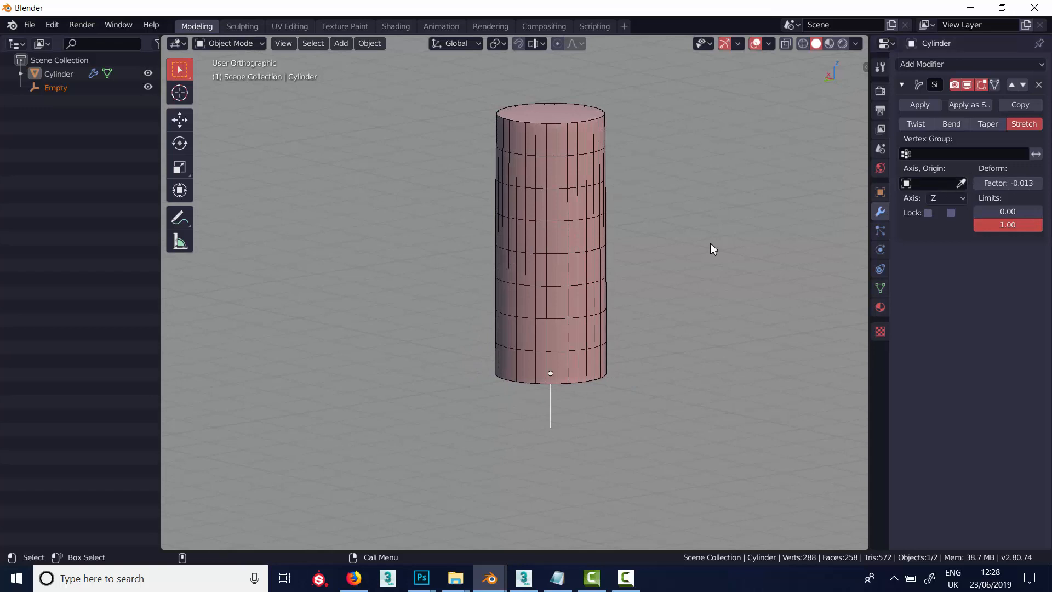
Open the list of modifiers that can be added to the cylinder.
middle_click_drag(711, 247, 658, 293)
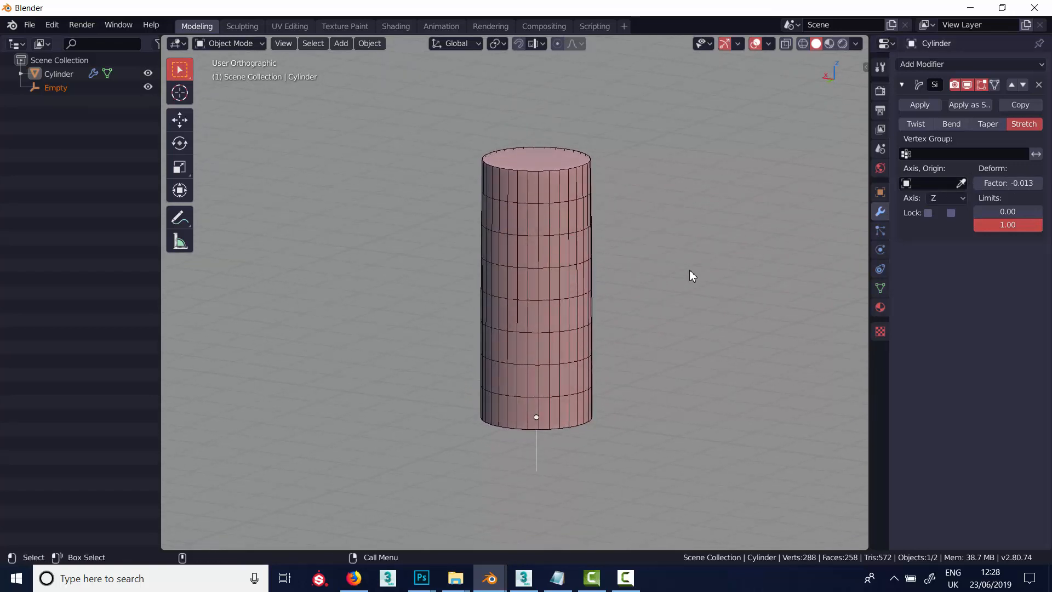
left_click(959, 64)
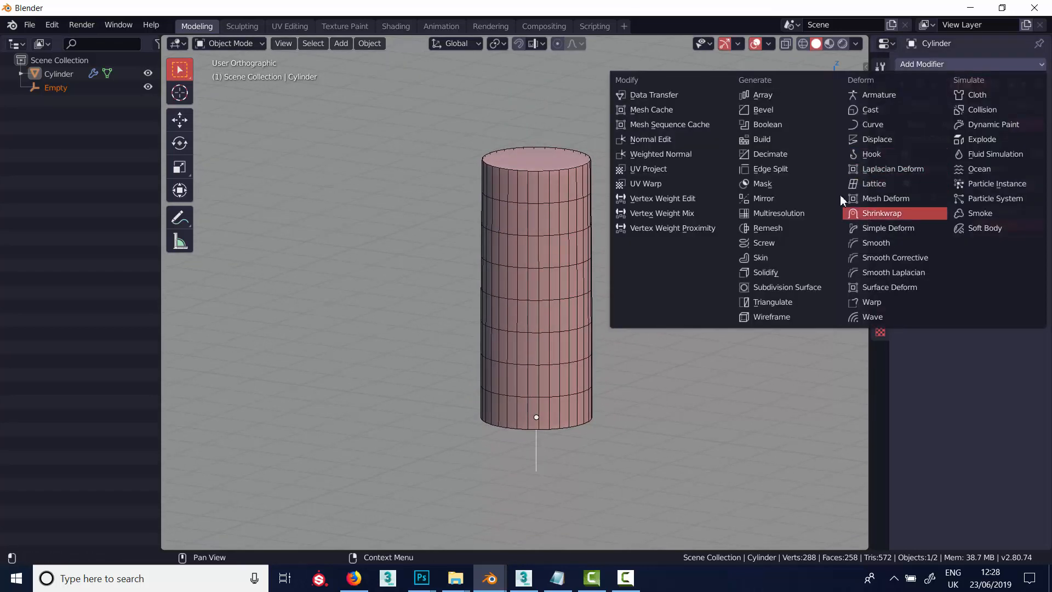